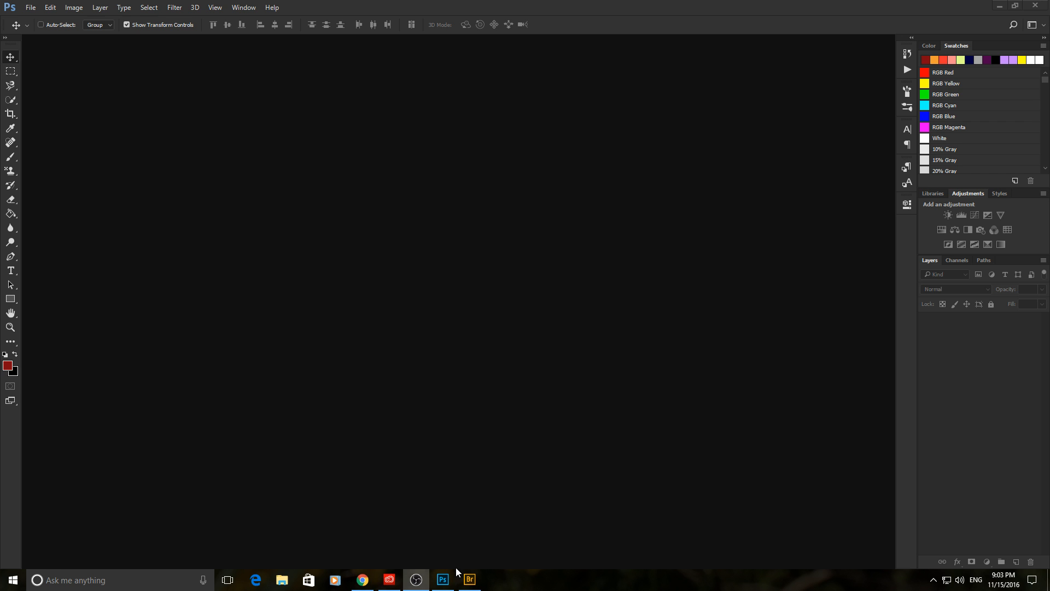
- Switch from Photoshop to Adobe Bridge to browse the photos in the 10 Exploring Nagasaki folder
{"action": "left_click", "coordinate": [30, 7]}
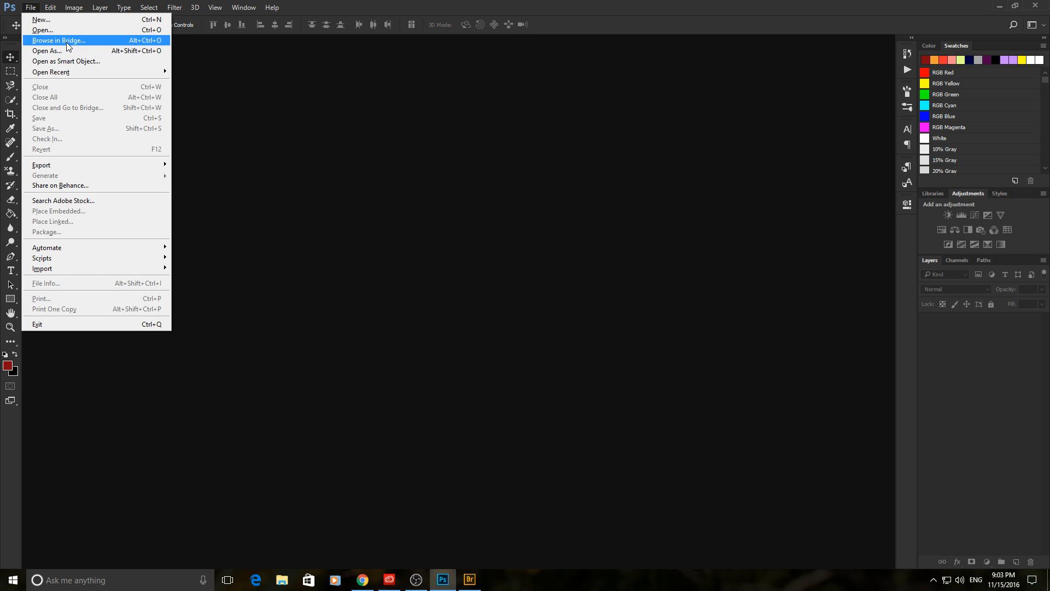
{"action": "left_click", "coordinate": [441, 582]}
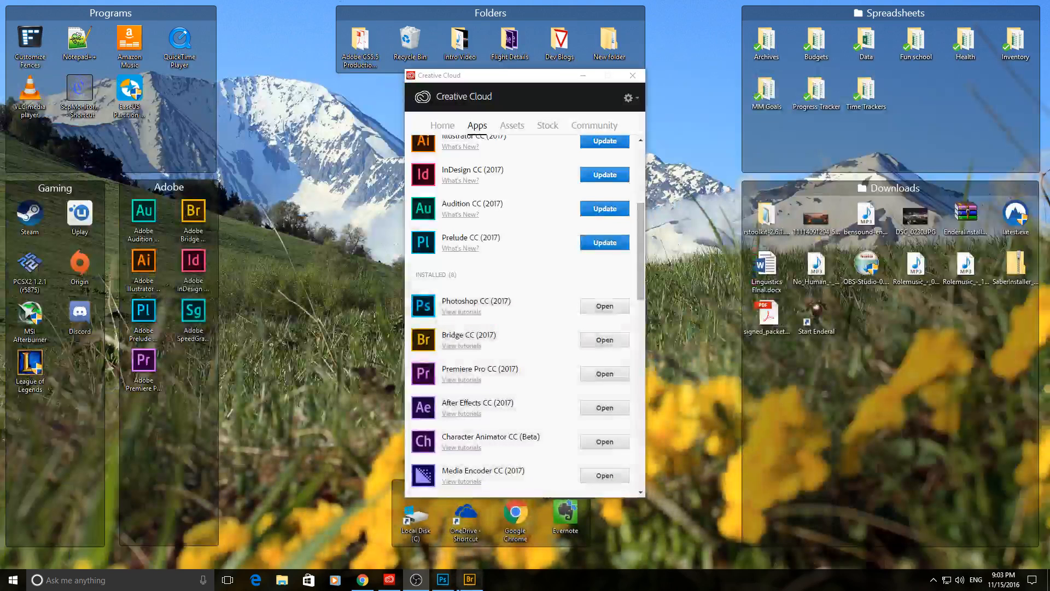
{"action": "left_click", "coordinate": [441, 581]}
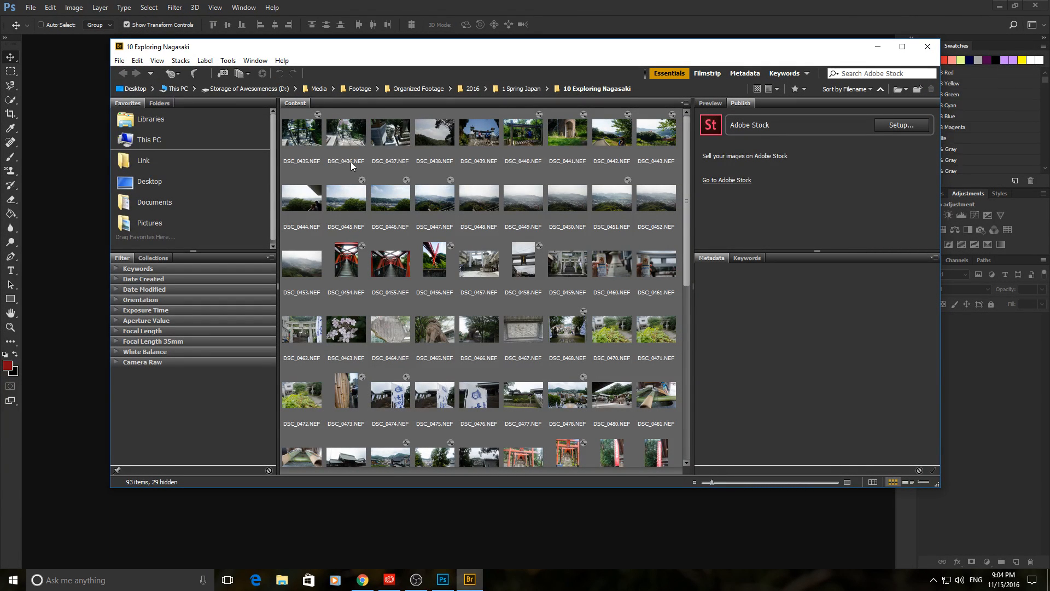
{"action": "left_click", "coordinate": [315, 135]}
{"action": "left_click", "coordinate": [528, 401], "text": "shift"}
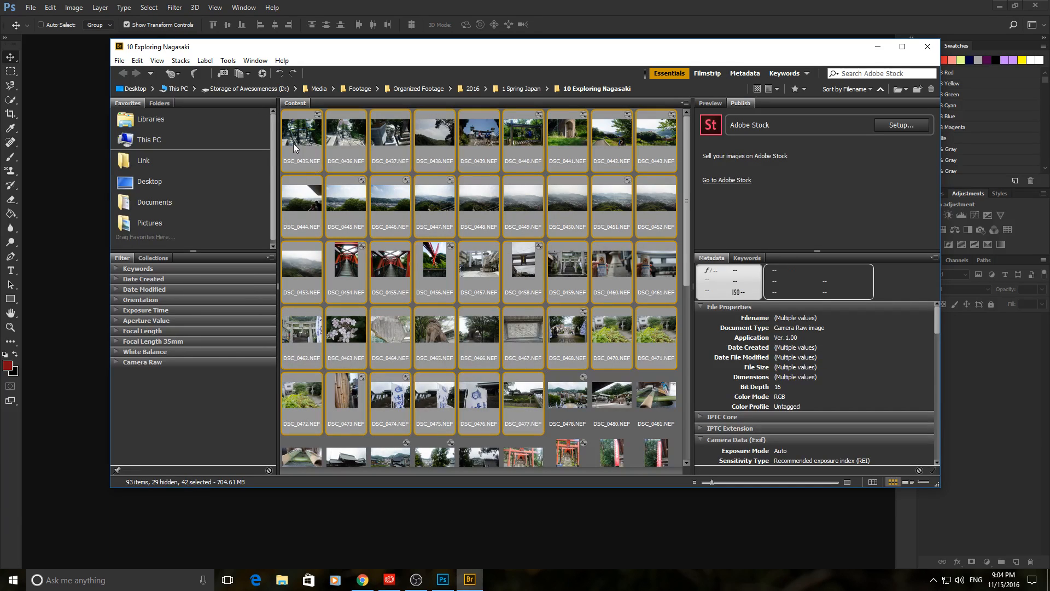
{"action": "left_click", "coordinate": [262, 75]}
{"action": "left_click", "coordinate": [404, 219]}
{"action": "left_click", "coordinate": [313, 154]}
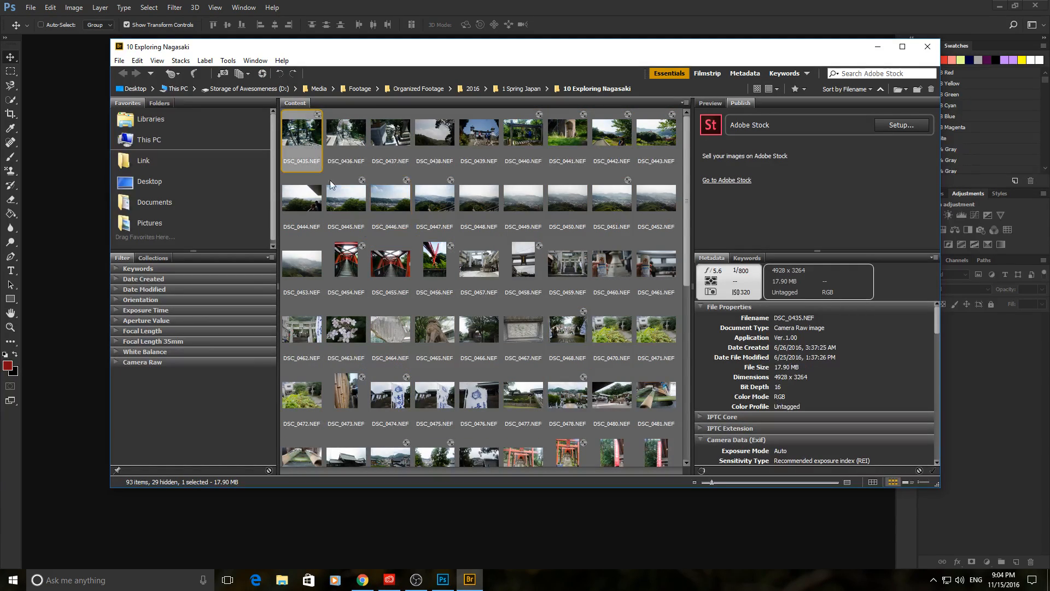
{"action": "left_click", "coordinate": [347, 214]}
- Open DSC_0454.NEF through DSC_0456.NEF in Camera Raw and reset the first photo's tone settings to default
{"action": "left_click", "coordinate": [365, 271]}
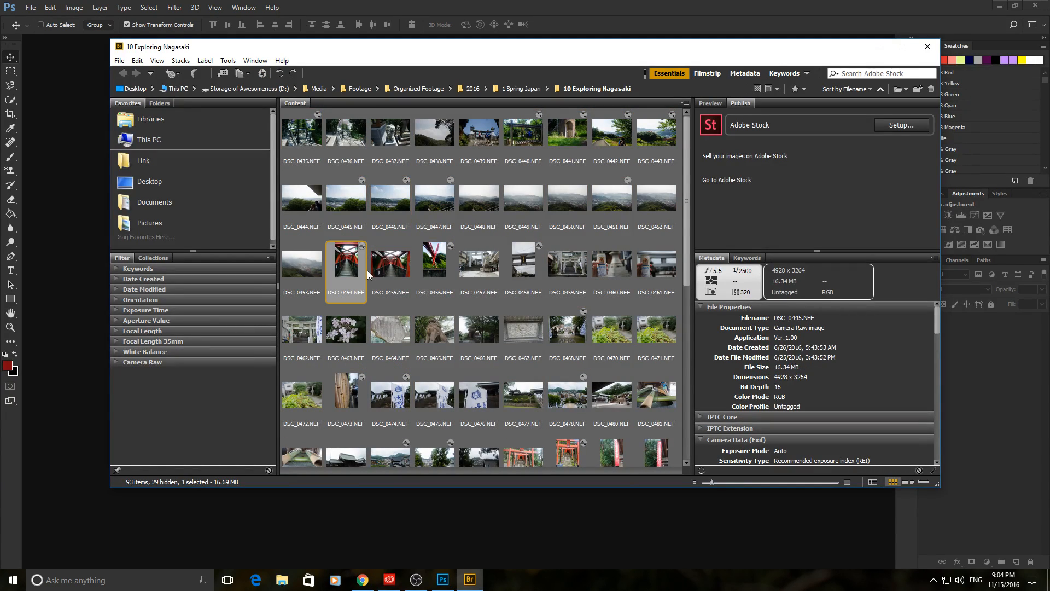
{"action": "left_click", "coordinate": [421, 274], "text": "shift"}
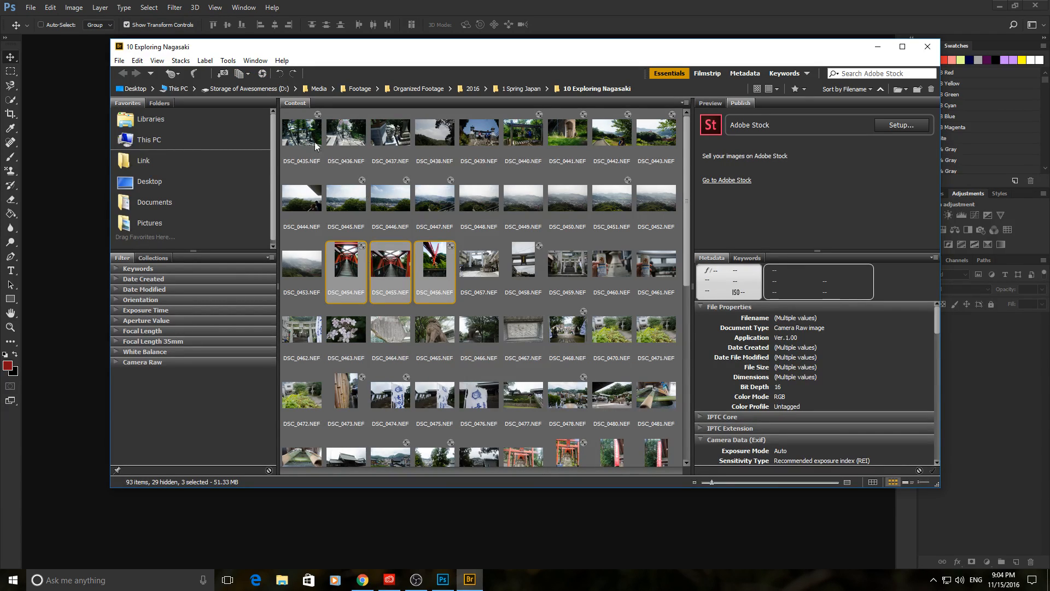
{"action": "left_click", "coordinate": [262, 73]}
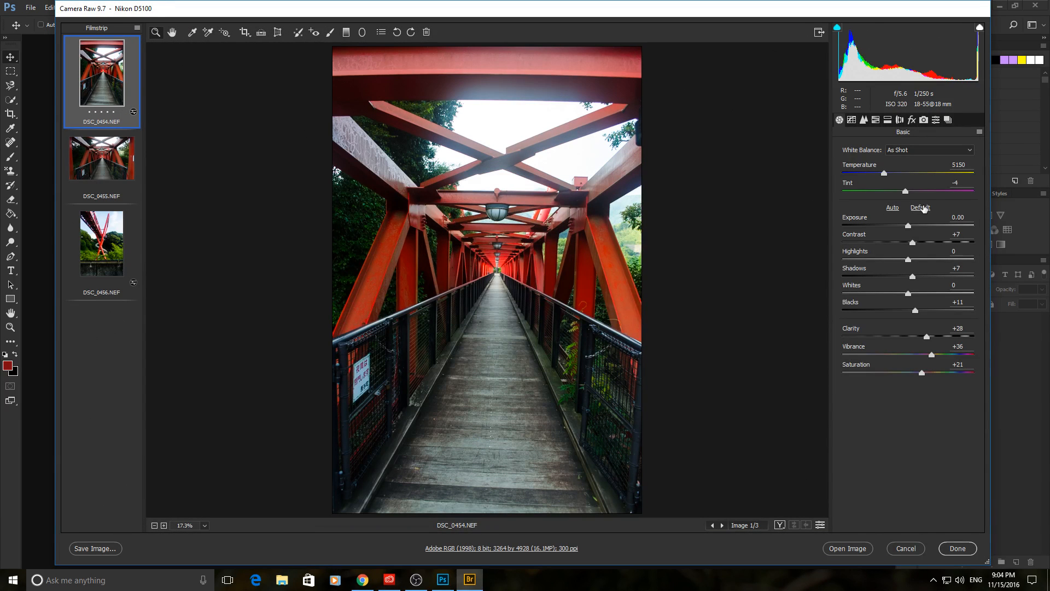
{"action": "left_click", "coordinate": [921, 207]}
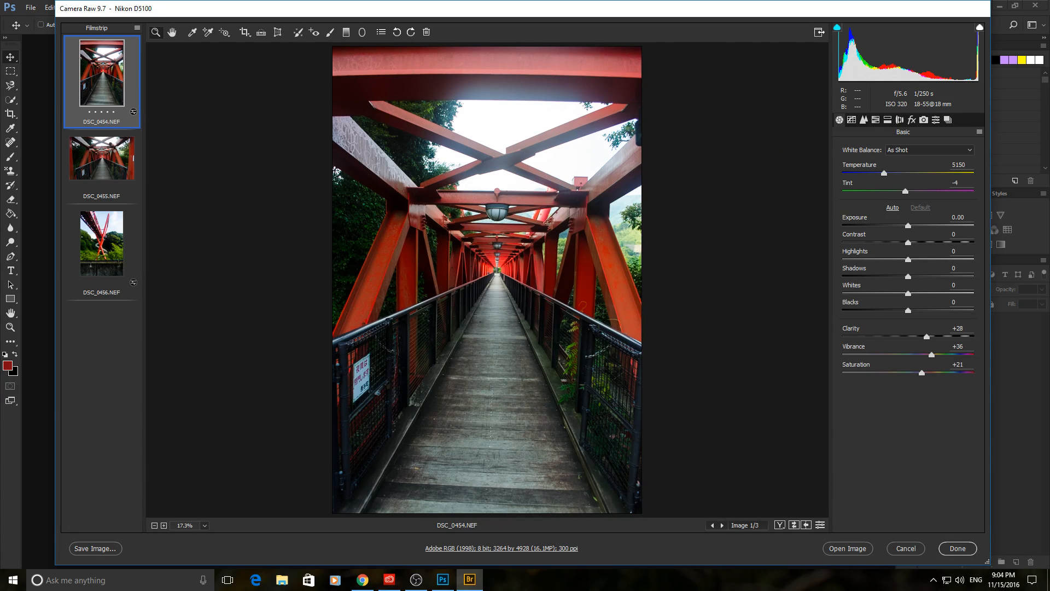
- Save the unedited state of DSC_0455.NEF as a snapshot named Beginning
{"action": "left_click", "coordinate": [121, 154]}
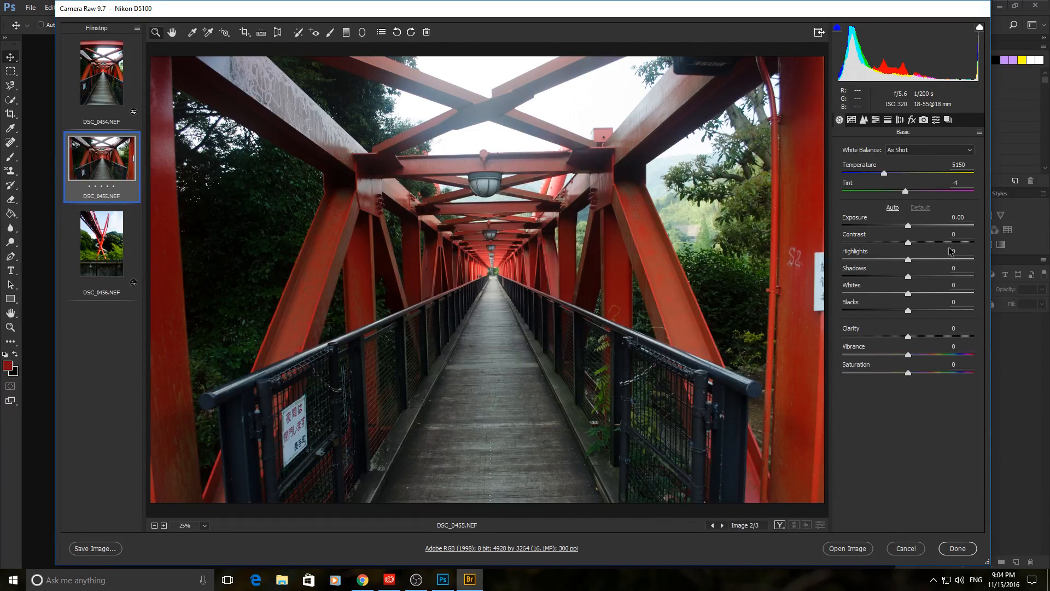
{"action": "left_click", "coordinate": [950, 121]}
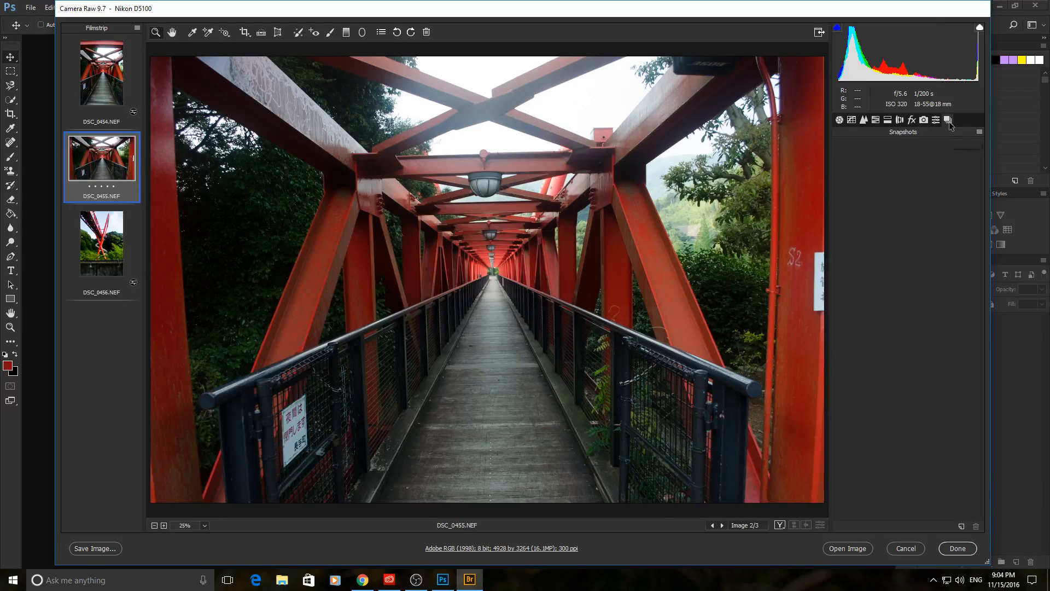
{"action": "left_click", "coordinate": [962, 526]}
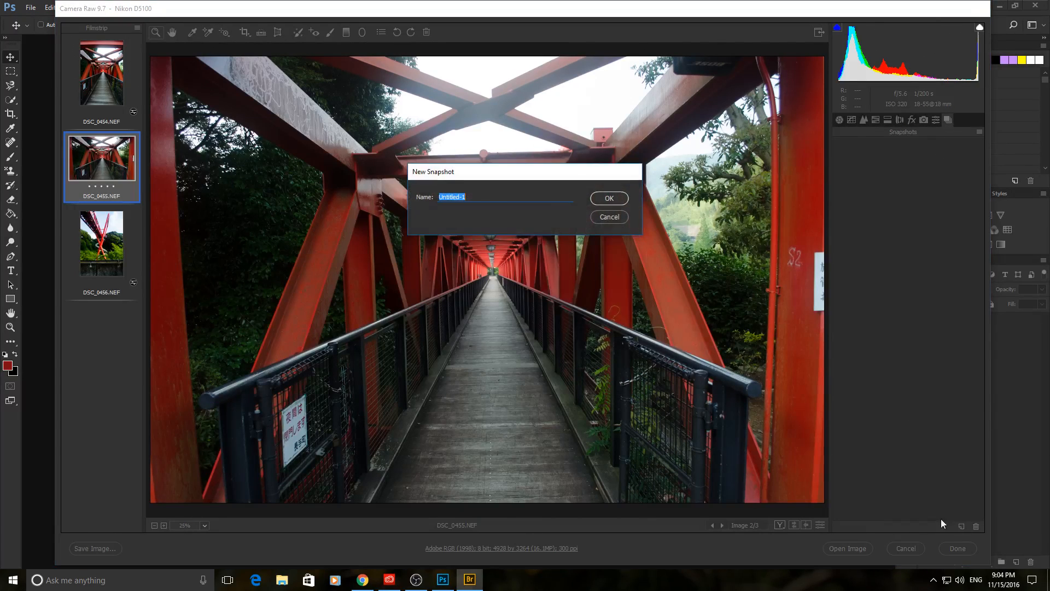
{"action": "type", "text": "Beginning"}
{"action": "key", "text": "Return"}
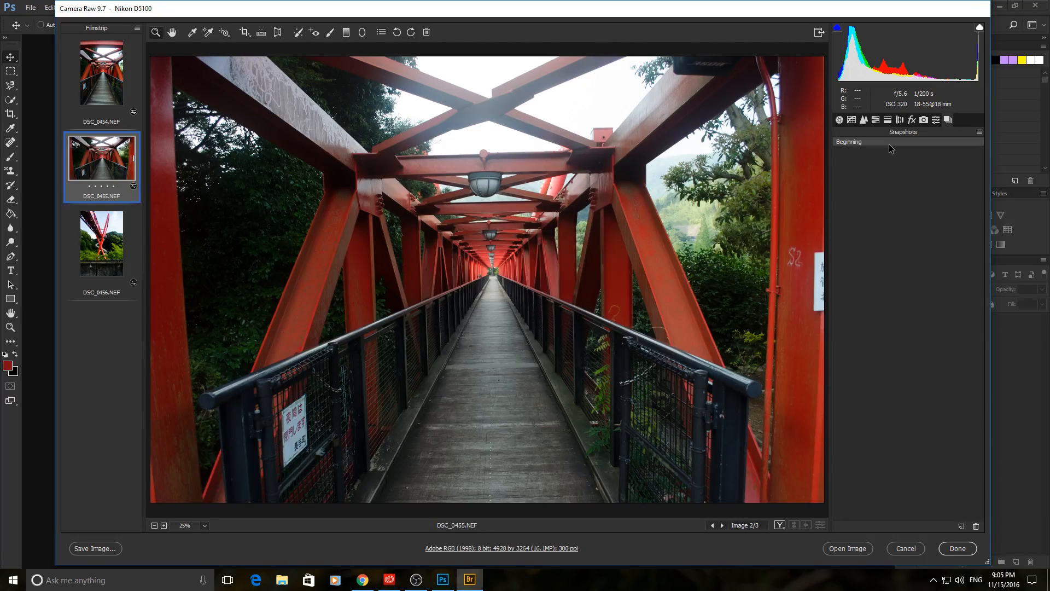
- Set the white balance of DSC_0455.NEF to the Cloudy preset
{"action": "left_click", "coordinate": [840, 120]}
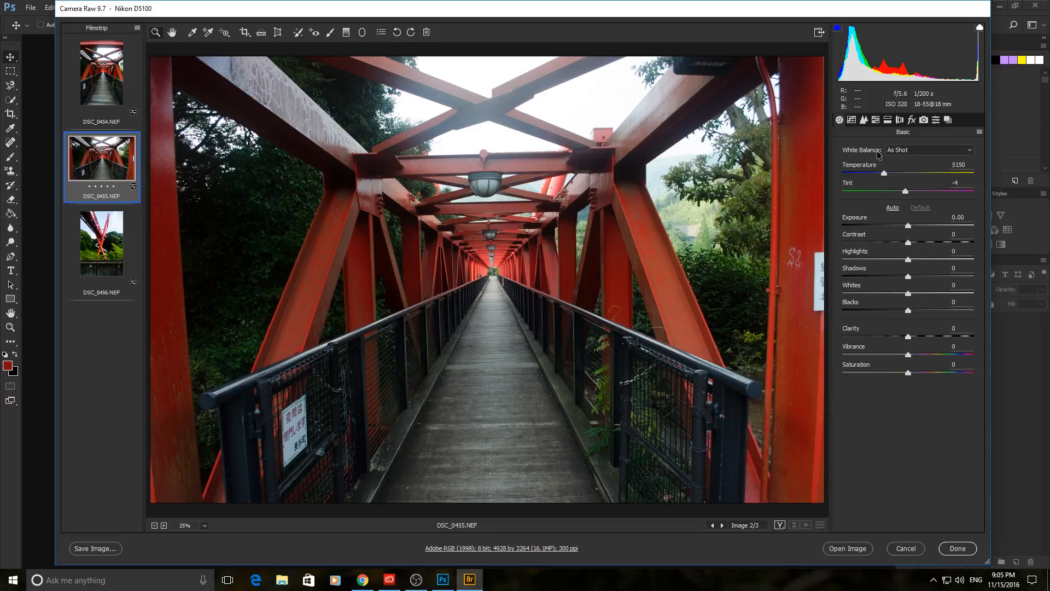
{"action": "left_click", "coordinate": [900, 150]}
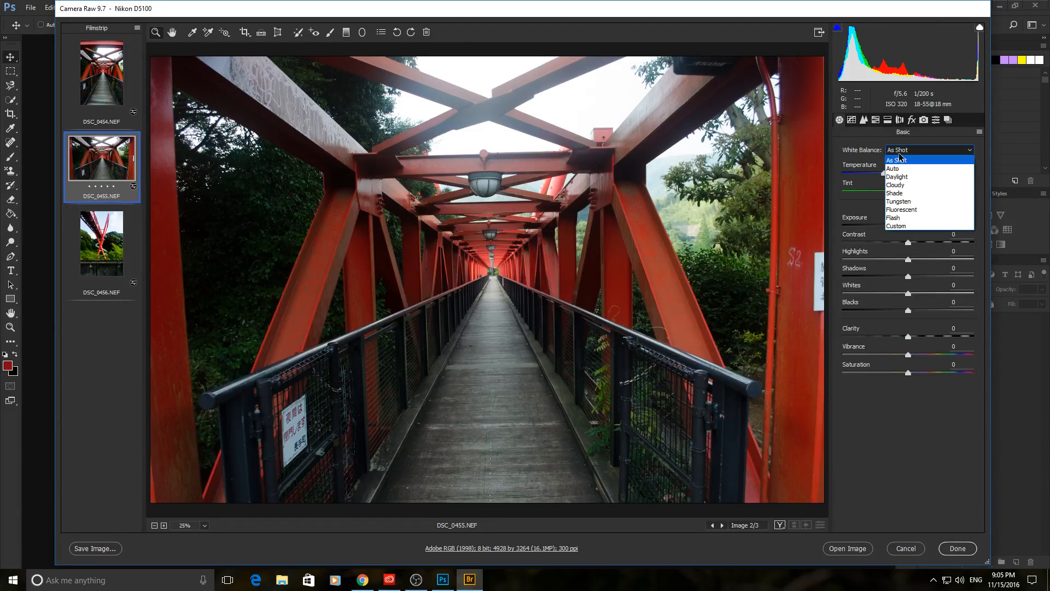
{"action": "left_click", "coordinate": [904, 185]}
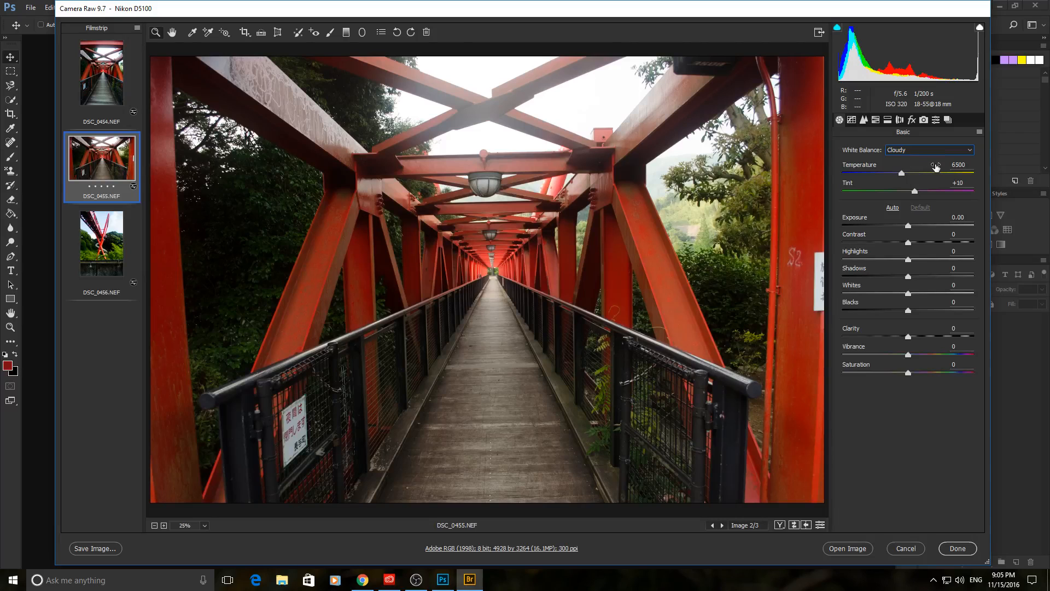
- Fine-tune the white balance by lowering the temperature to 6250
{"action": "key", "text": "Down"}
{"action": "key", "text": "Down"}
{"action": "key", "text": "Down"}
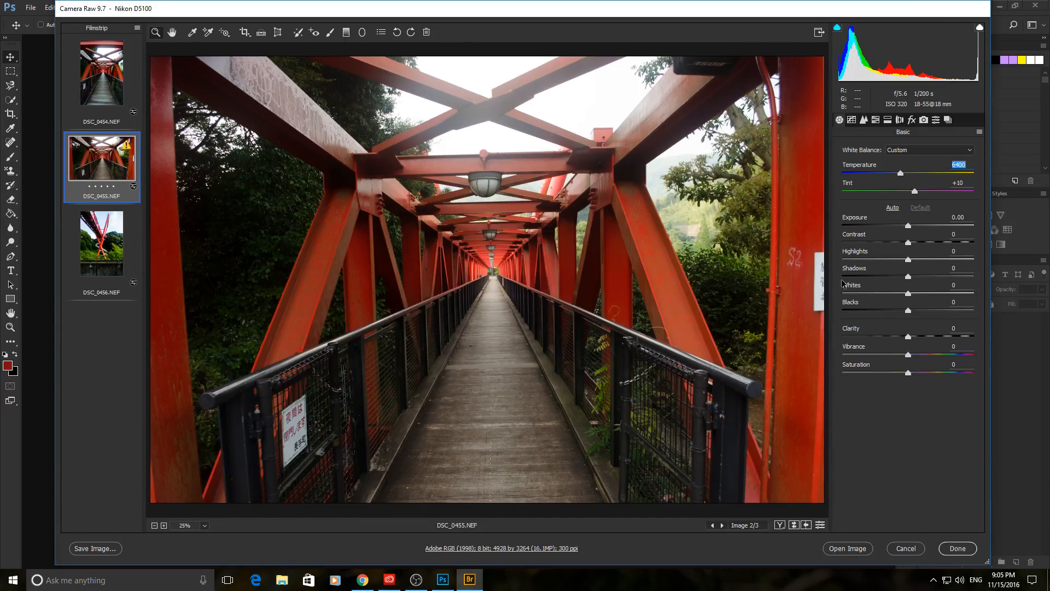
{"action": "key", "text": "Up"}
{"action": "left_click", "coordinate": [922, 150]}
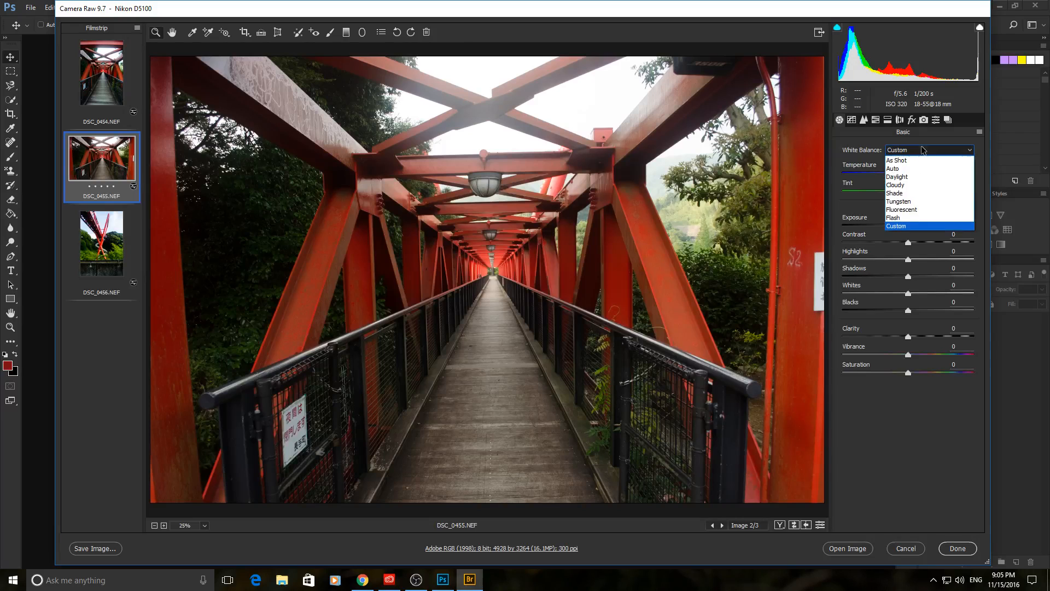
{"action": "left_click", "coordinate": [922, 150]}
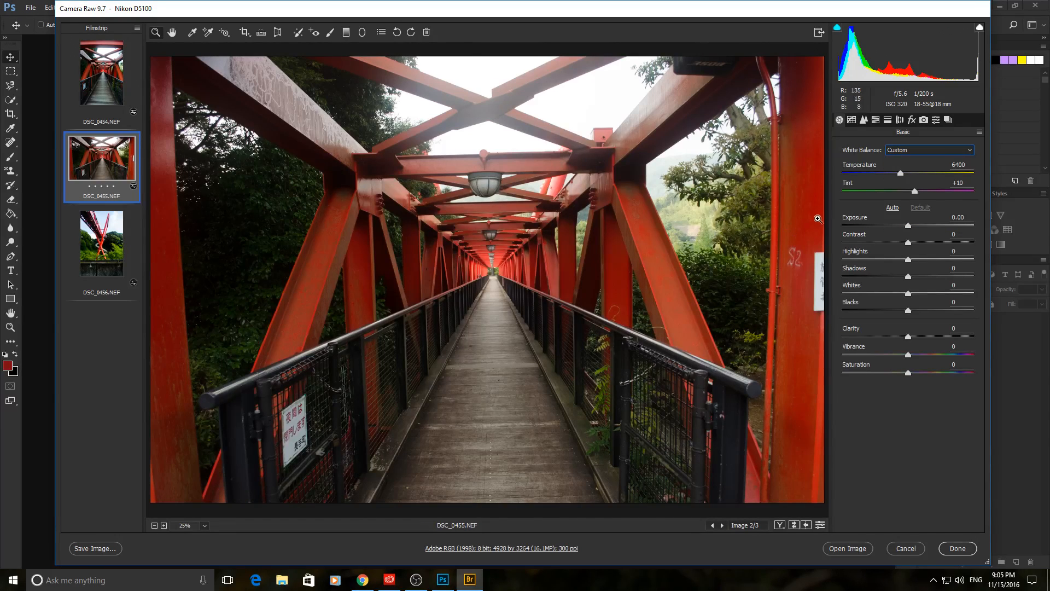
{"action": "left_click_drag", "start_coordinate": [913, 172], "coordinate": [912, 172]}
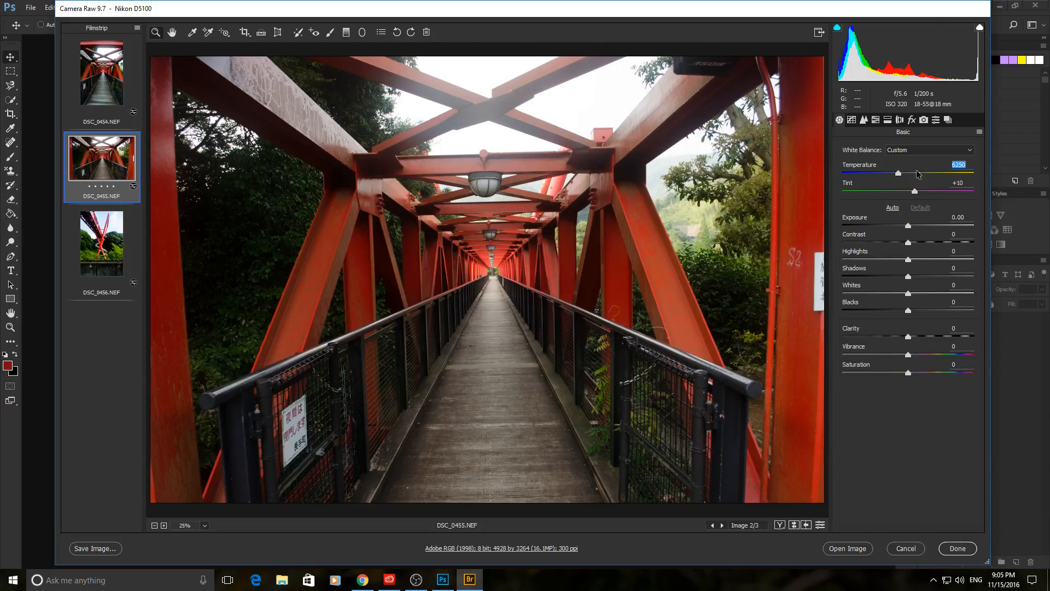
{"action": "key", "text": "Up"}
- Raise the contrast to +19 and pull the whites down to -100 using the histogram
{"action": "left_click", "coordinate": [911, 244]}
{"action": "left_click_drag", "start_coordinate": [911, 244], "coordinate": [924, 242]}
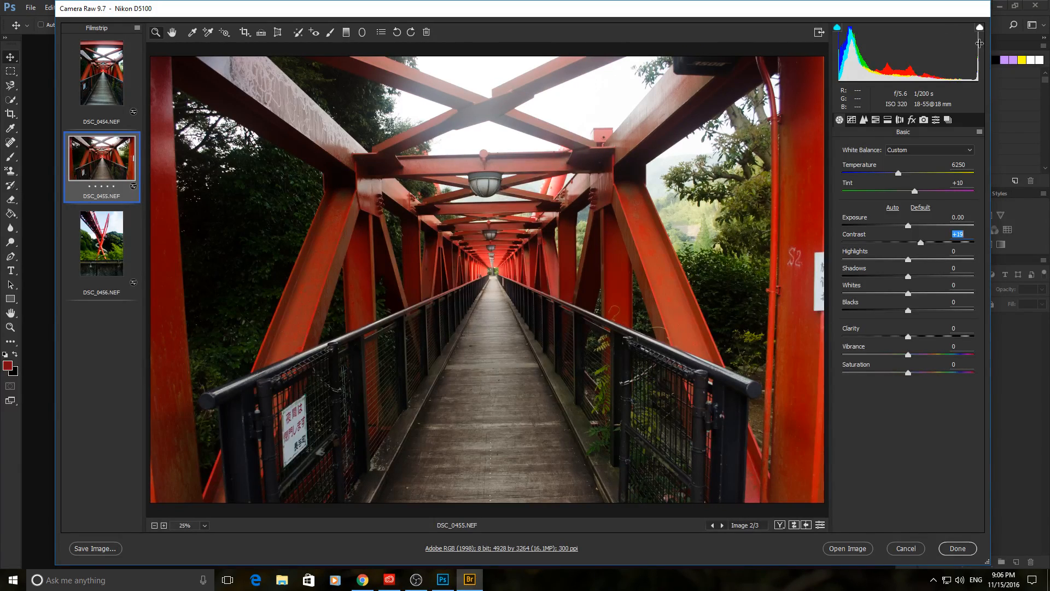
{"action": "left_click_drag", "start_coordinate": [978, 44], "coordinate": [930, 45]}
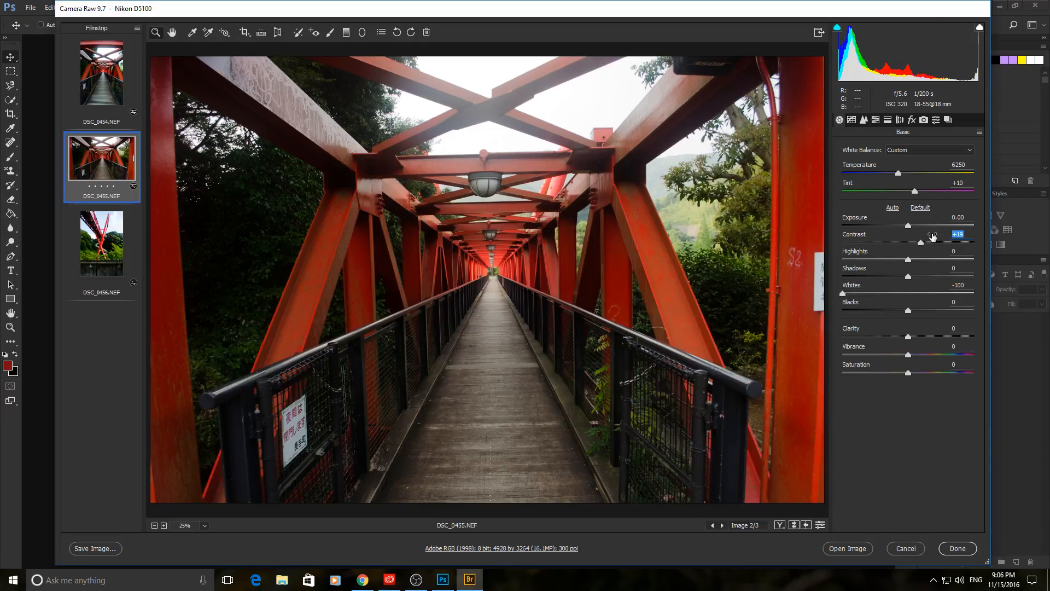
- Darken the bridge photo by setting its exposure to -0.80
{"action": "left_click_drag", "start_coordinate": [905, 228], "coordinate": [874, 226]}
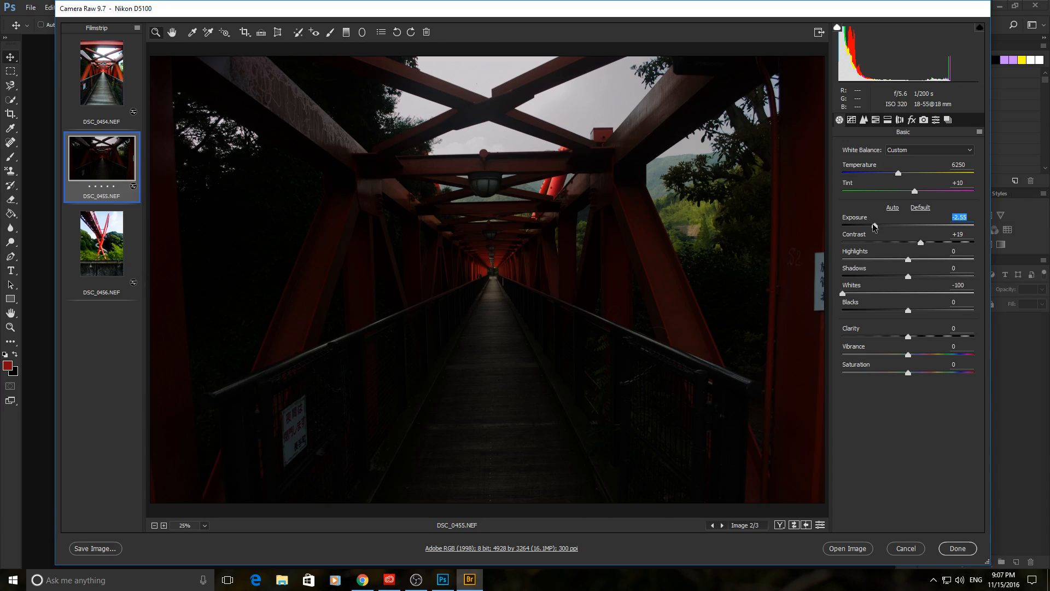
{"action": "mouse_move", "coordinate": [872, 224]}
{"action": "left_mouse_down"}
{"action": "mouse_move", "coordinate": [857, 225]}
{"action": "mouse_move", "coordinate": [874, 229]}
{"action": "left_mouse_up"}
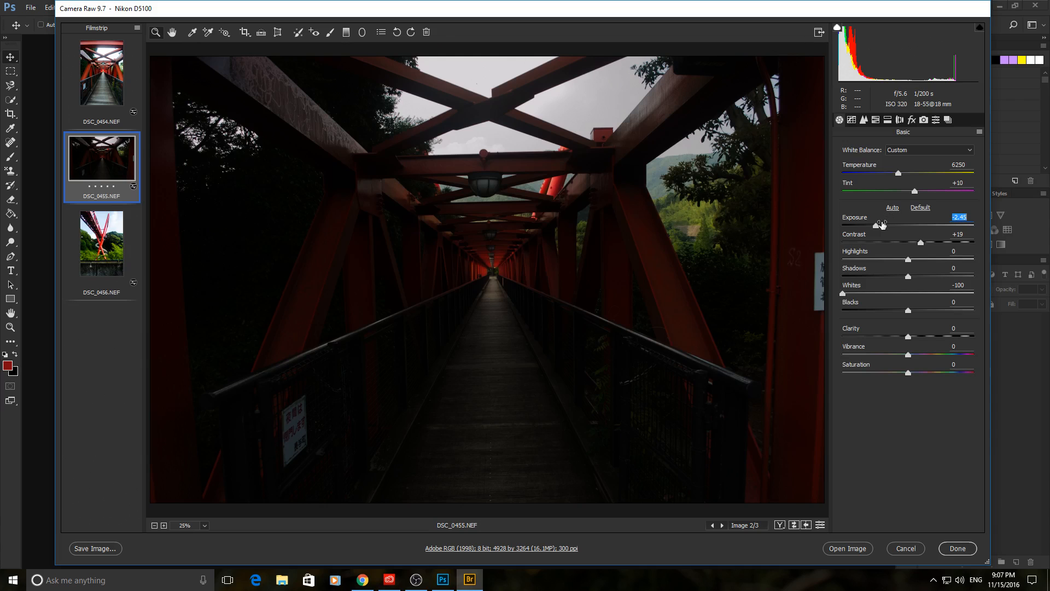
{"action": "left_click_drag", "start_coordinate": [877, 225], "coordinate": [902, 226]}
- Balance the tones with highlights at -24, shadows at +18 and whites at -53
{"action": "mouse_move", "coordinate": [908, 276]}
{"action": "left_mouse_down"}
{"action": "mouse_move", "coordinate": [928, 261]}
{"action": "mouse_move", "coordinate": [806, 263]}
{"action": "mouse_move", "coordinate": [930, 261]}
{"action": "mouse_move", "coordinate": [906, 261]}
{"action": "left_mouse_up"}
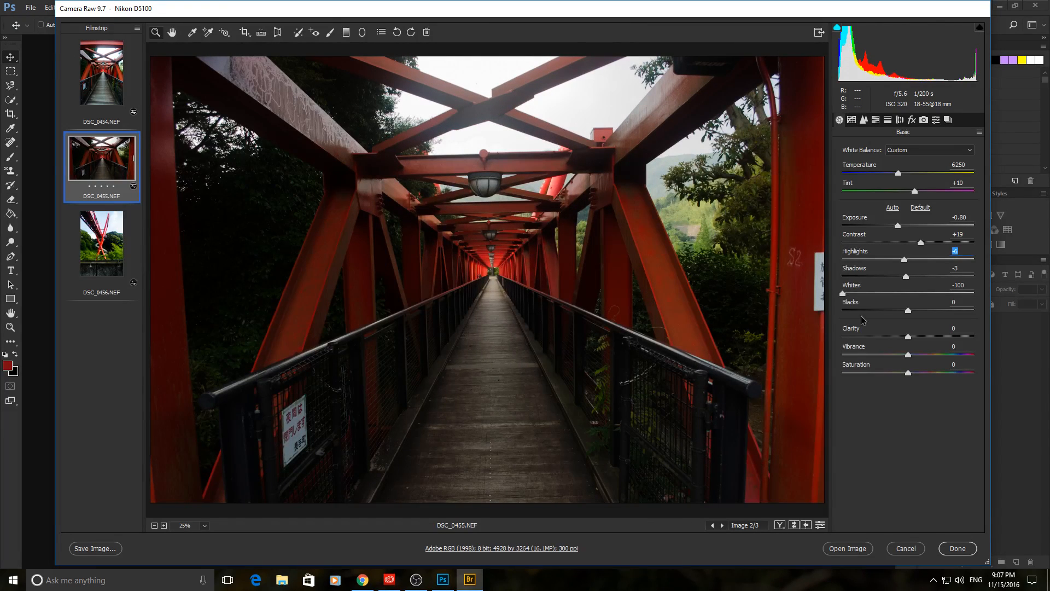
{"action": "left_click_drag", "start_coordinate": [842, 294], "coordinate": [861, 294]}
{"action": "left_click_drag", "start_coordinate": [904, 261], "coordinate": [892, 260]}
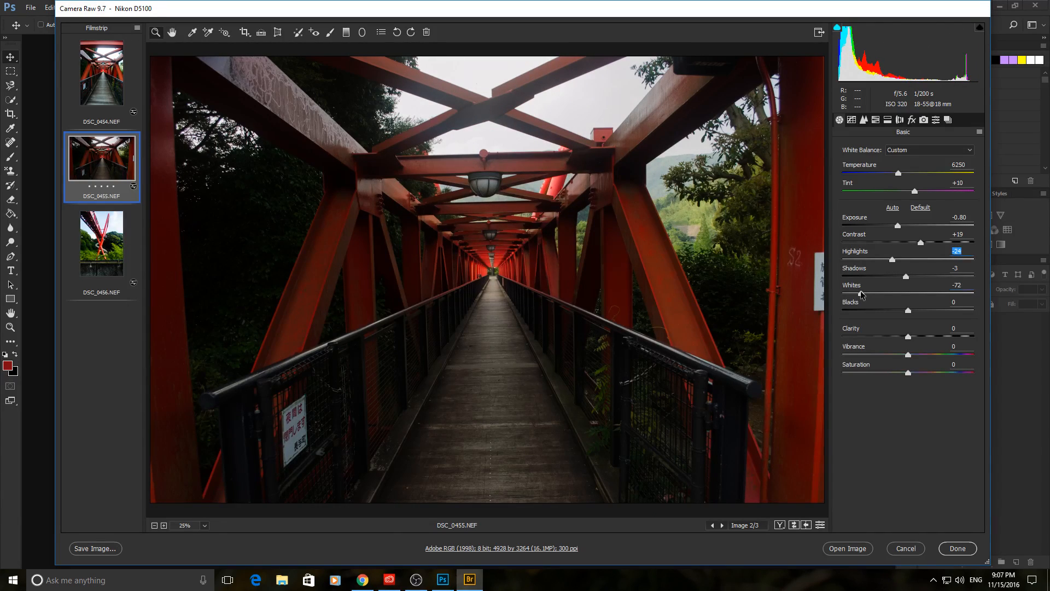
{"action": "left_click_drag", "start_coordinate": [861, 294], "coordinate": [920, 276]}
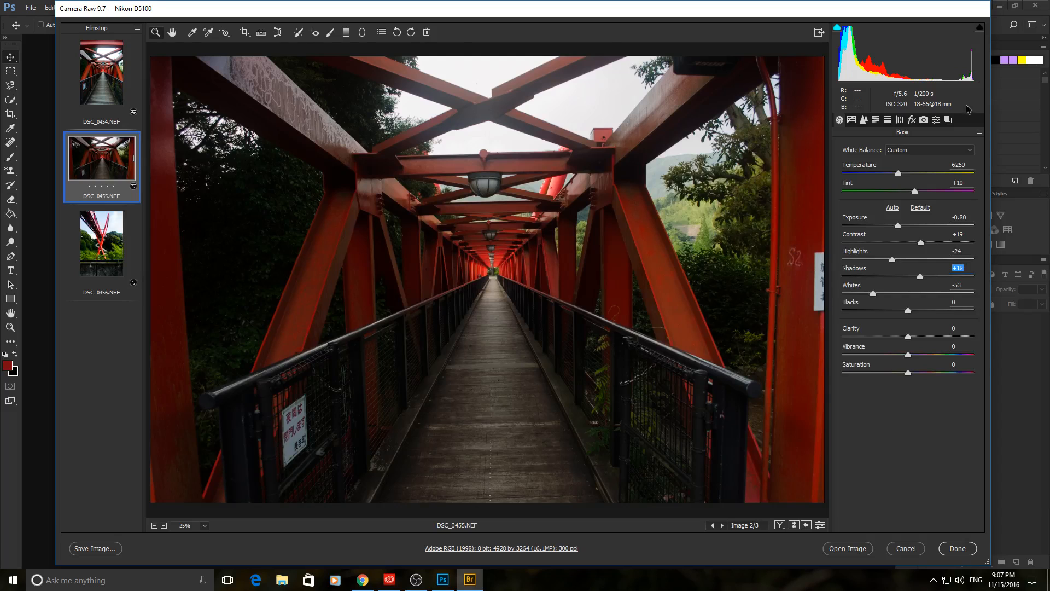
- Save the current adjustments of DSC_0455.NEF as a snapshot named 1
{"action": "left_click", "coordinate": [948, 119]}
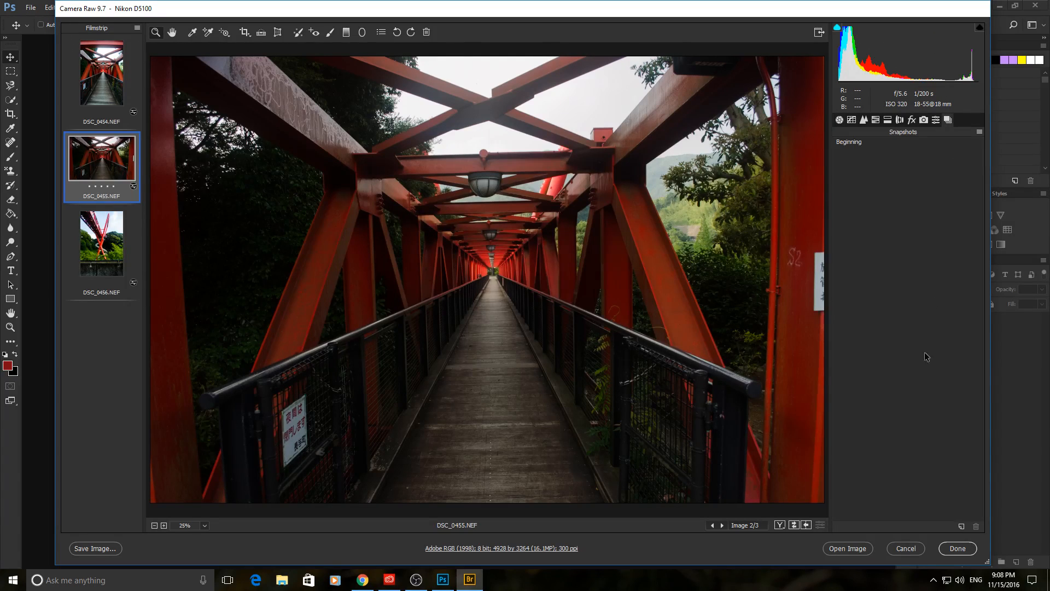
{"action": "left_click", "coordinate": [961, 527]}
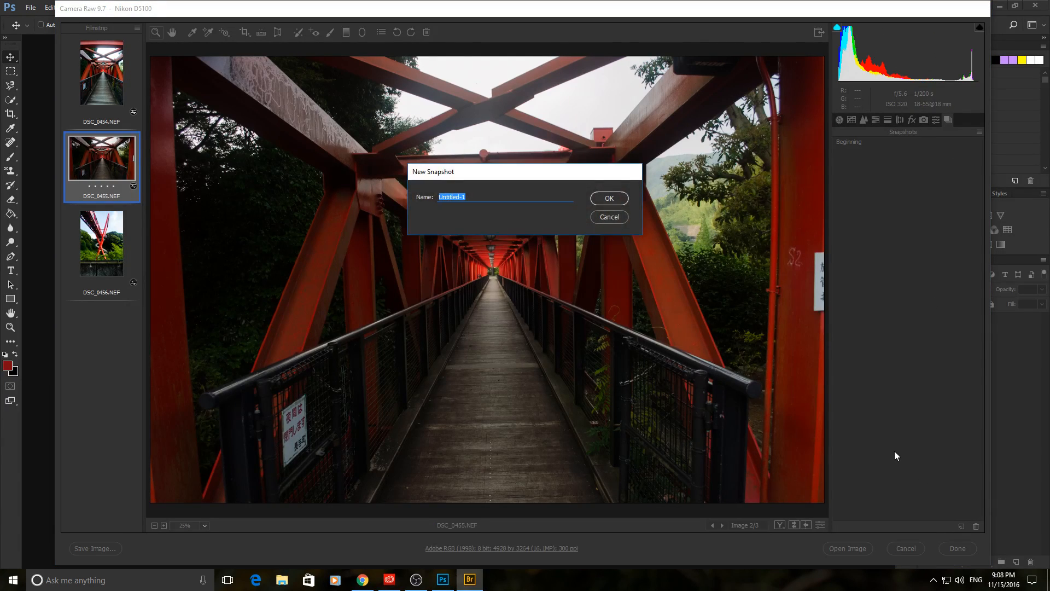
{"action": "type", "text": "1"}
{"action": "key", "text": "Return"}
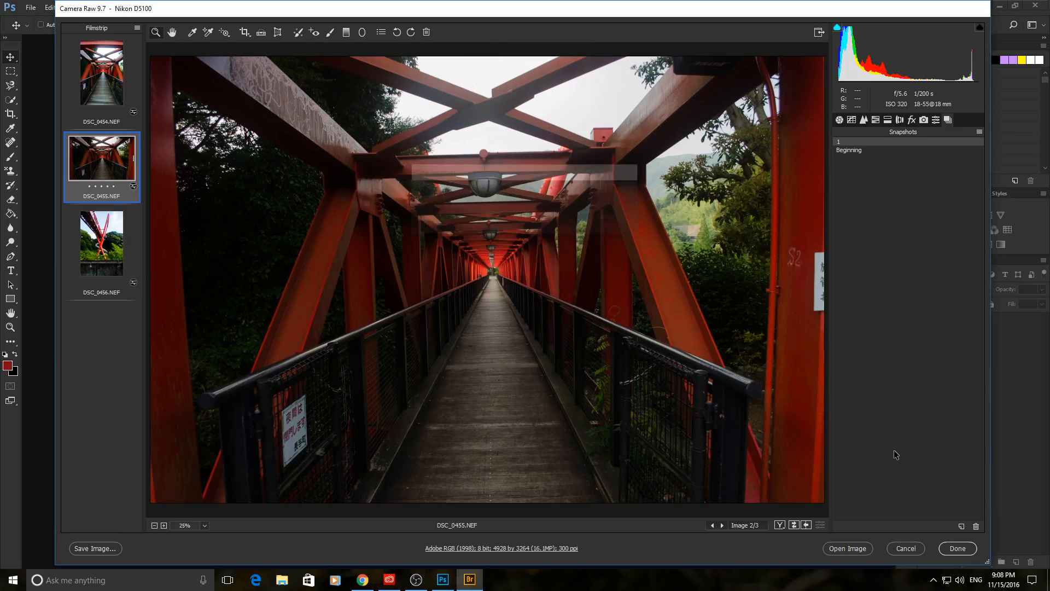
- Compare the Beginning and 1 snapshots by alternating between them, finishing on snapshot 1
{"action": "left_click", "coordinate": [861, 157]}
{"action": "left_click", "coordinate": [864, 143]}
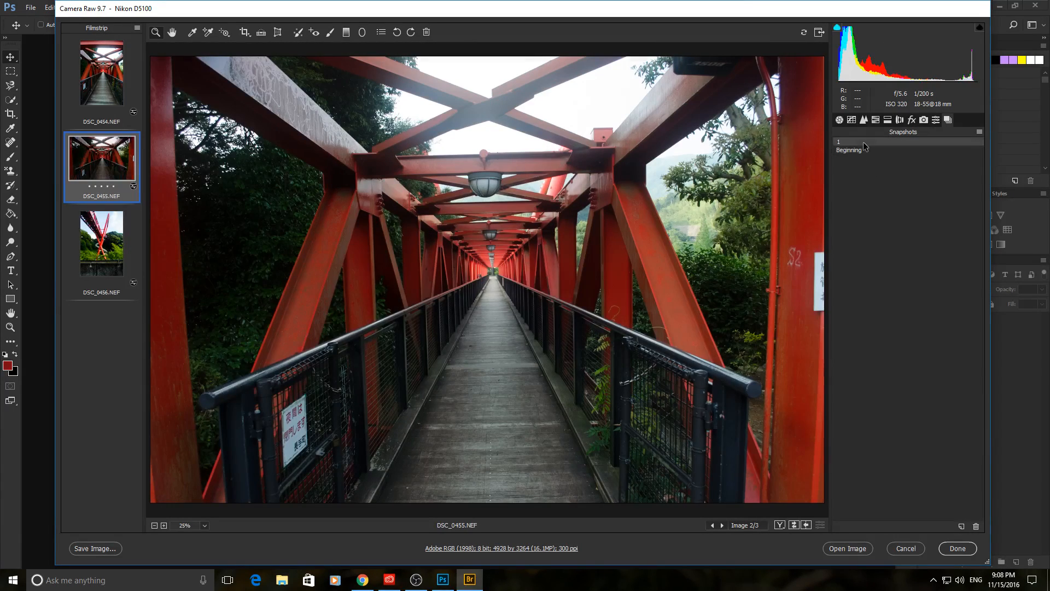
{"action": "left_click", "coordinate": [867, 149]}
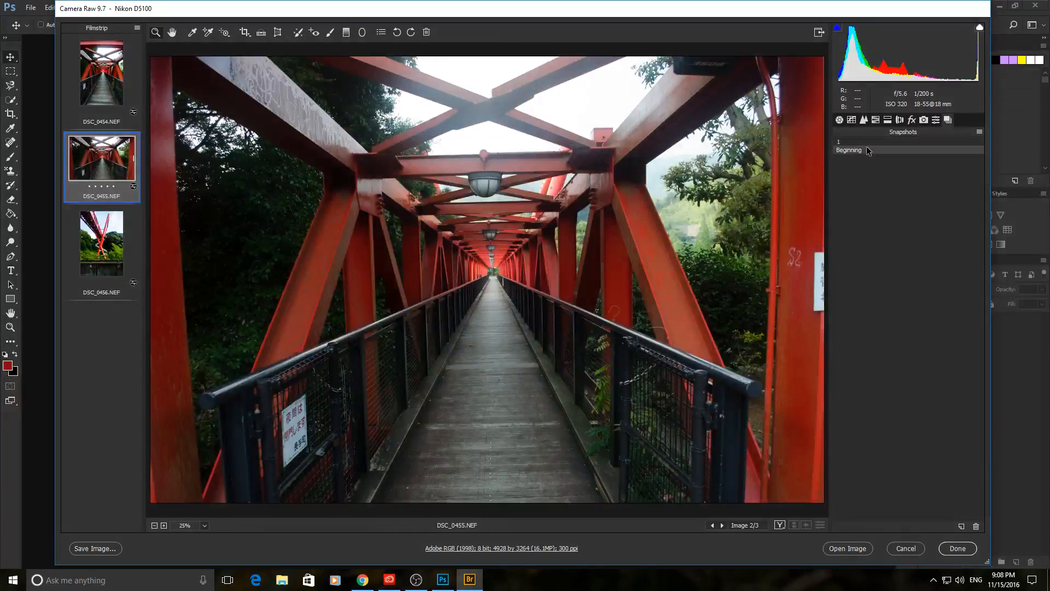
{"action": "left_click", "coordinate": [867, 144]}
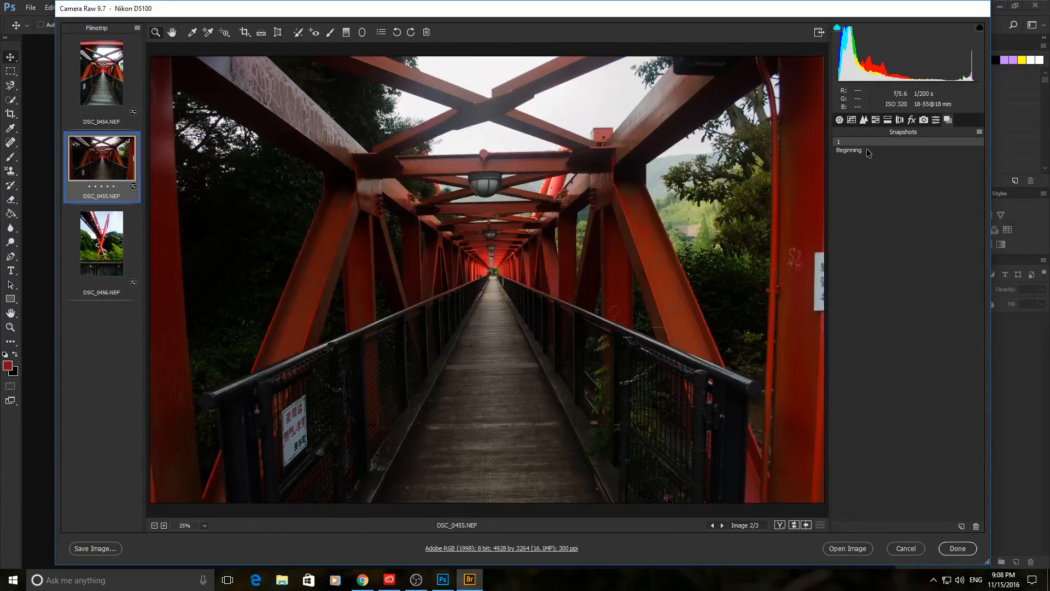
{"action": "left_click", "coordinate": [867, 150]}
{"action": "left_click", "coordinate": [867, 143]}
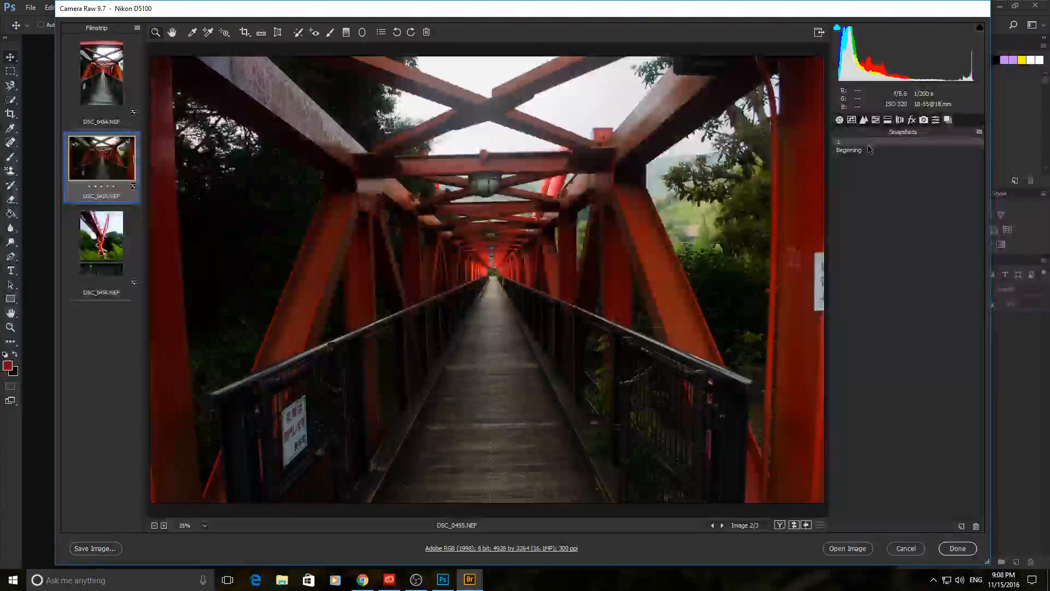
{"action": "left_click", "coordinate": [870, 148]}
{"action": "left_click", "coordinate": [870, 143]}
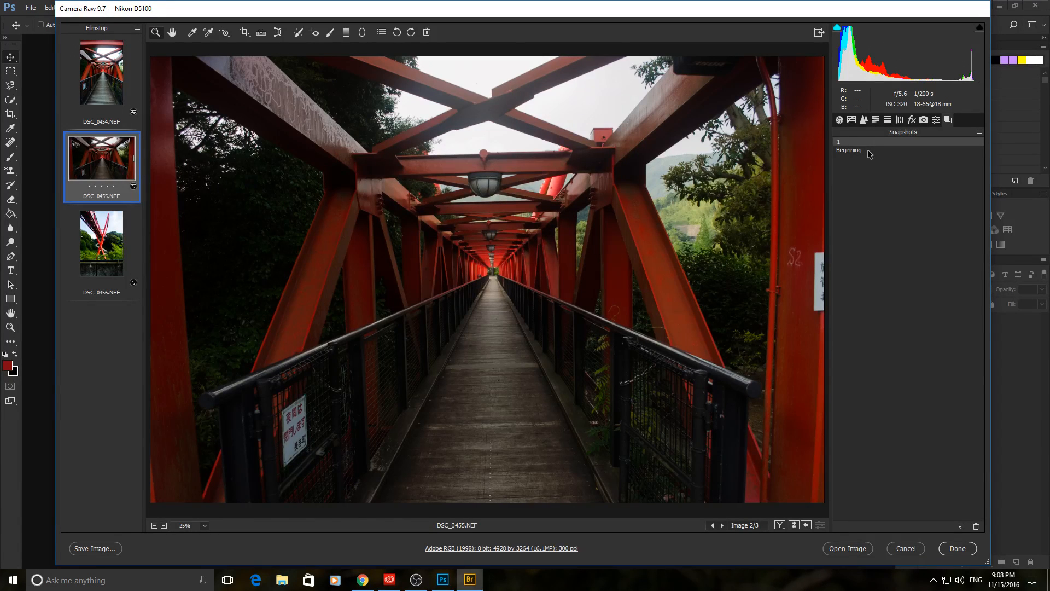
- Recheck the Beginning snapshot against snapshot 1, return to 1 and raise its exposure to -0.40
{"action": "left_click", "coordinate": [868, 149]}
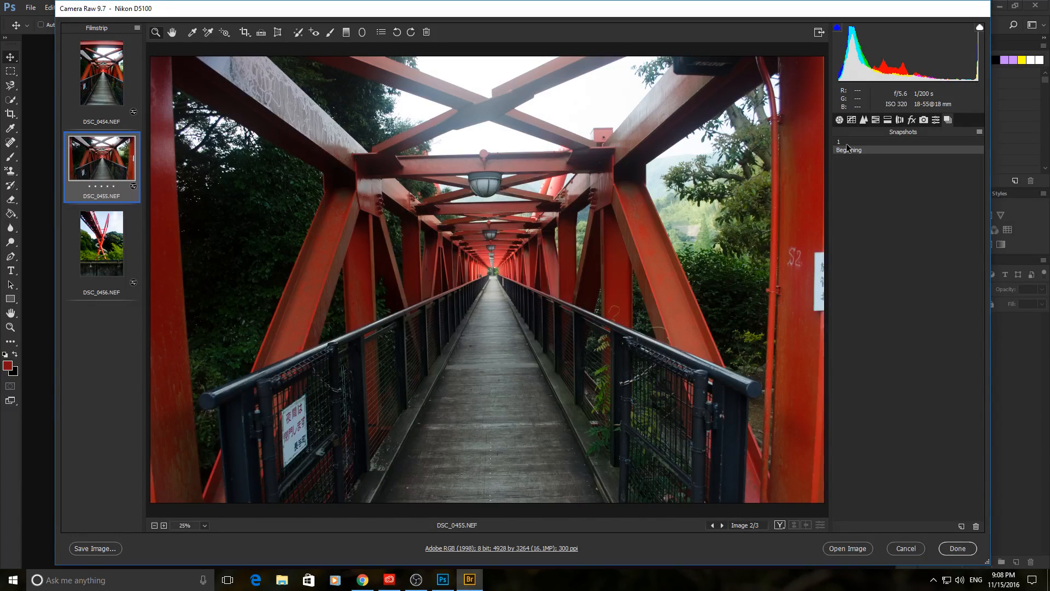
{"action": "left_click", "coordinate": [845, 142]}
{"action": "left_click", "coordinate": [842, 121]}
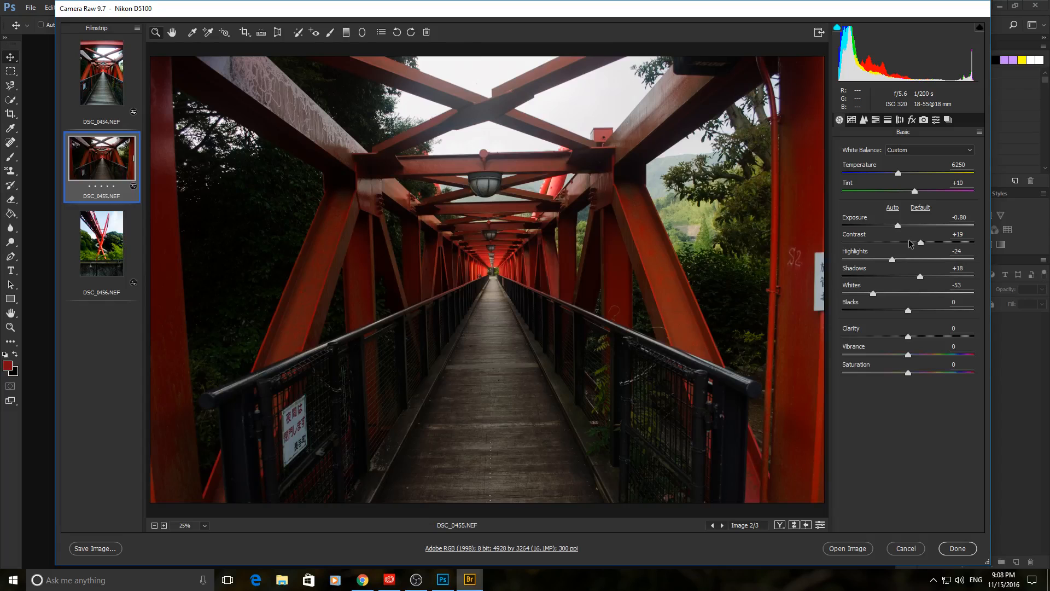
{"action": "left_click", "coordinate": [900, 226]}
{"action": "left_click_drag", "start_coordinate": [901, 230], "coordinate": [906, 230]}
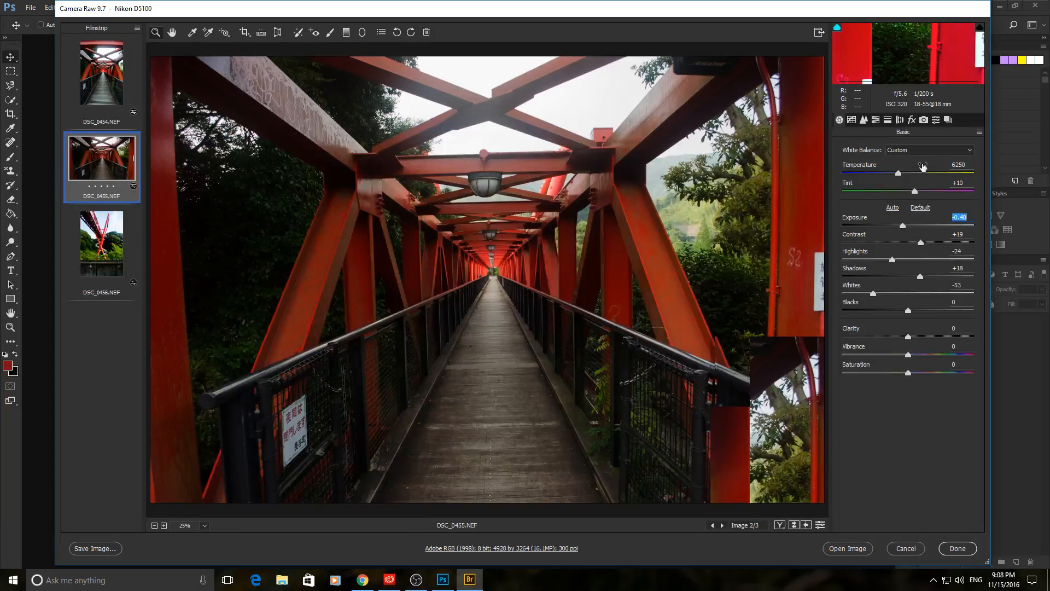
{"action": "left_click", "coordinate": [948, 120]}
{"action": "left_click", "coordinate": [840, 120]}
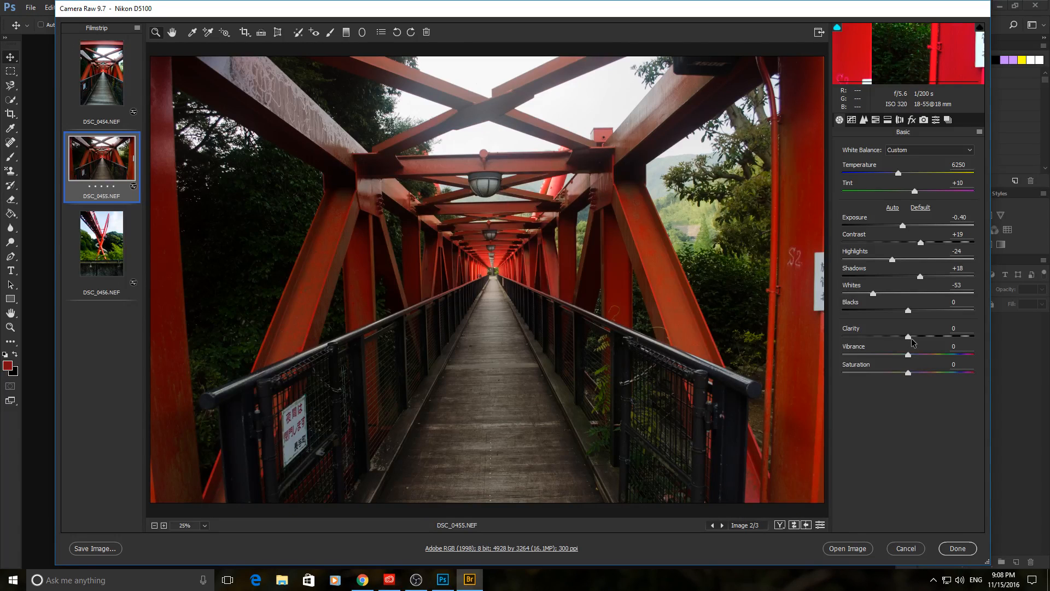
- Boost detail and colour in the bridge photo with clarity at +81, vibrance at +37 and saturation at +1
{"action": "left_click_drag", "start_coordinate": [911, 338], "coordinate": [1014, 348]}
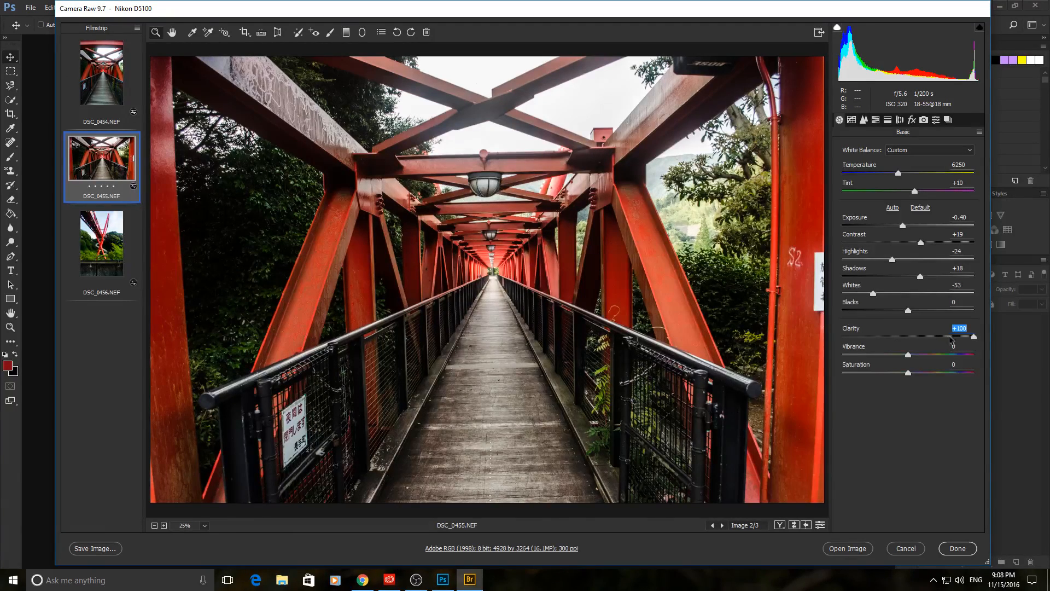
{"action": "left_click_drag", "start_coordinate": [966, 337], "coordinate": [907, 336]}
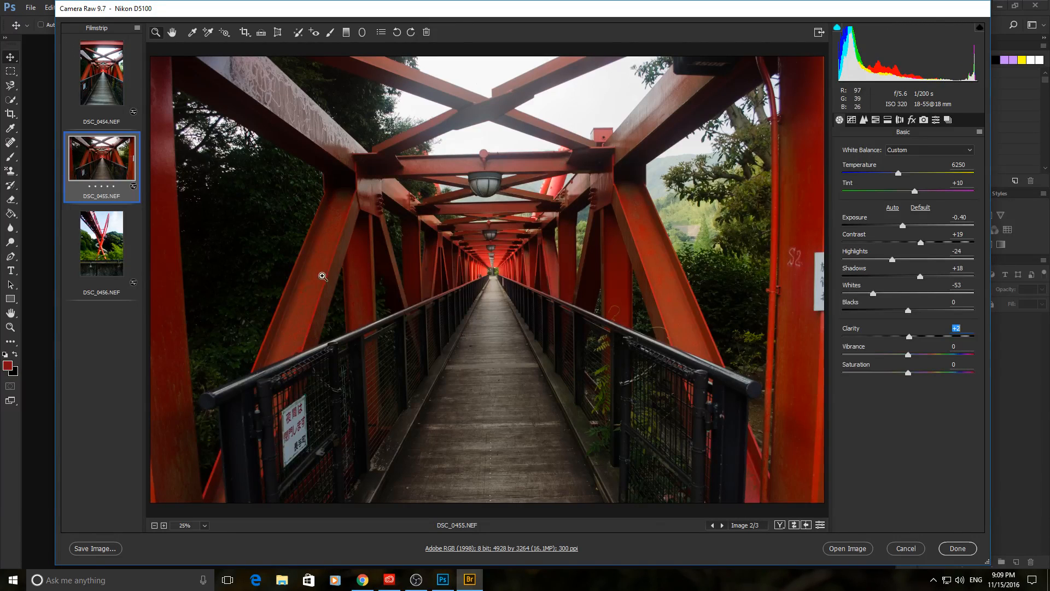
{"action": "left_click_drag", "start_coordinate": [910, 336], "coordinate": [1029, 340]}
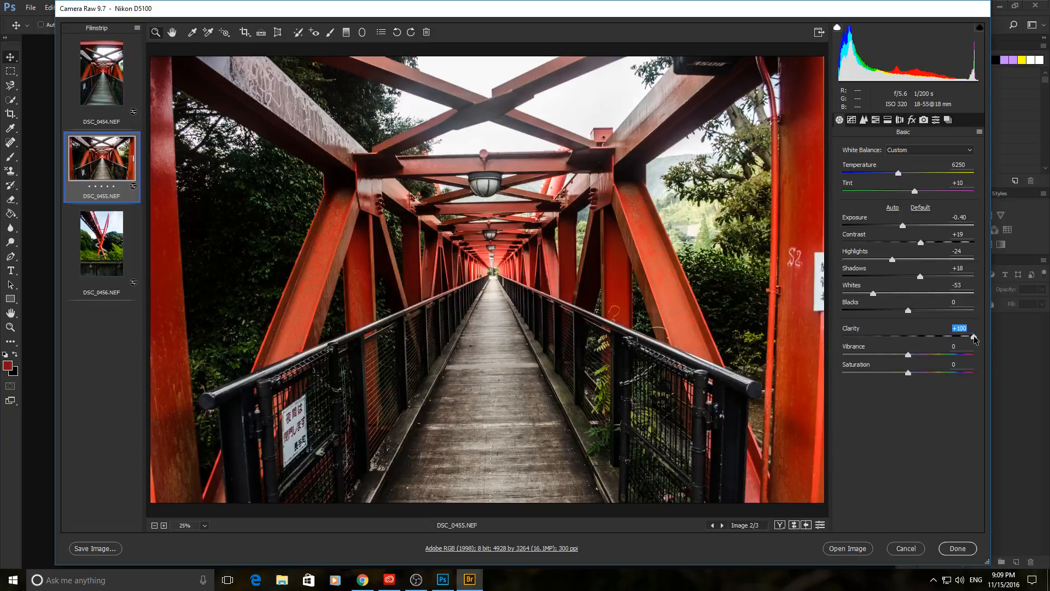
{"action": "mouse_move", "coordinate": [975, 338]}
{"action": "left_mouse_down"}
{"action": "mouse_move", "coordinate": [940, 337]}
{"action": "mouse_move", "coordinate": [962, 340]}
{"action": "left_mouse_up"}
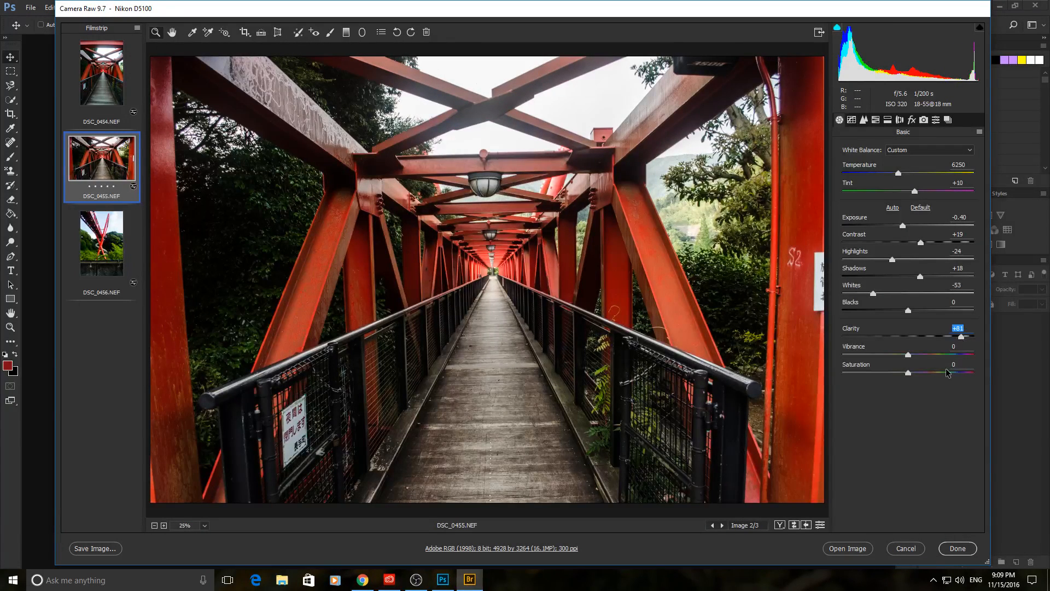
{"action": "left_click_drag", "start_coordinate": [910, 357], "coordinate": [801, 369]}
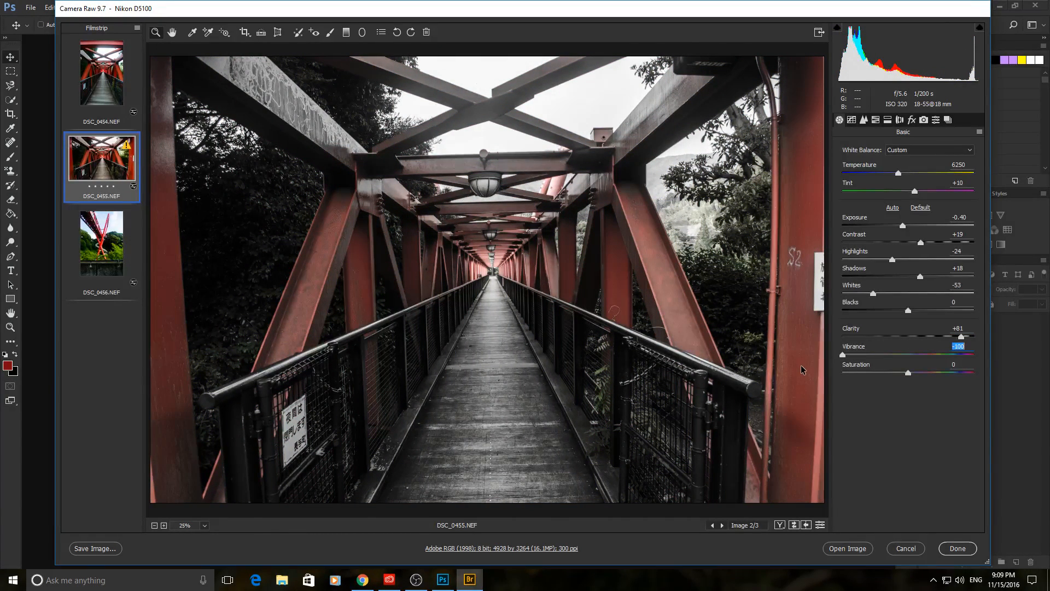
{"action": "left_click_drag", "start_coordinate": [843, 354], "coordinate": [909, 378]}
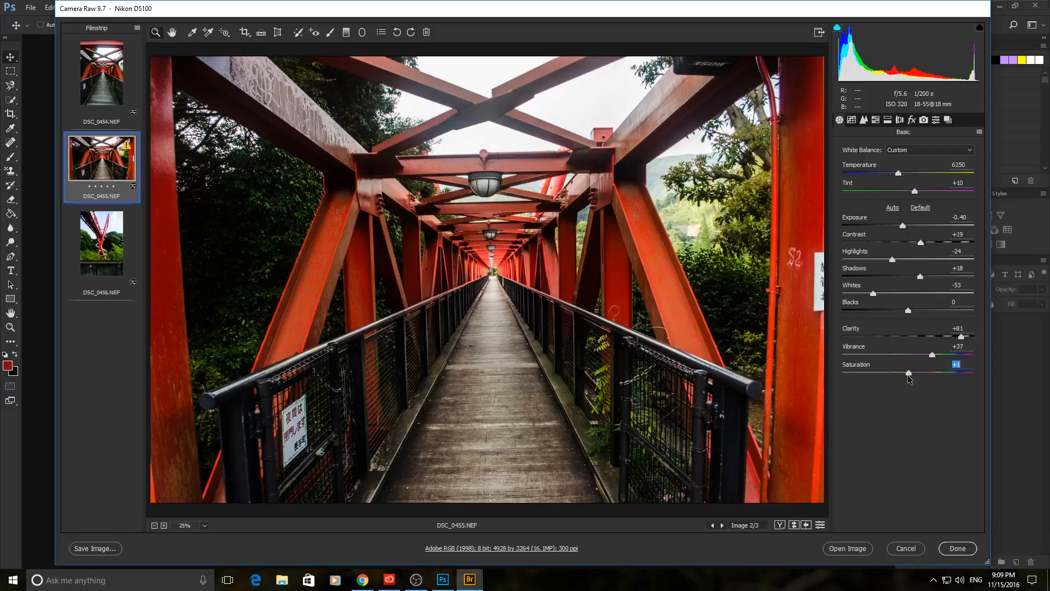
- Save the current adjustments of DSC_0455.NEF as a snapshot named 2
{"action": "left_click", "coordinate": [948, 120]}
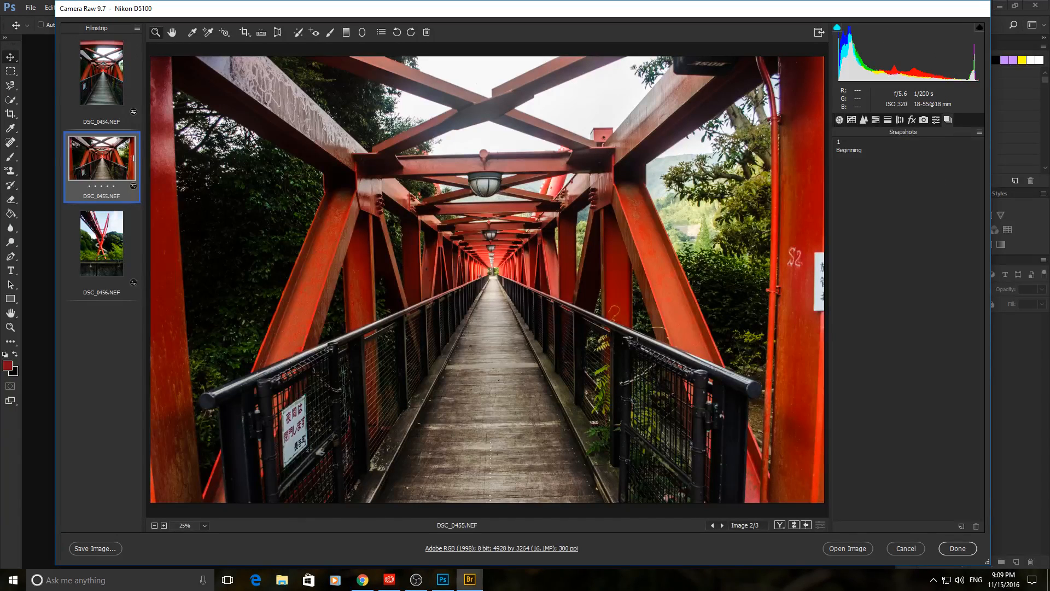
{"action": "left_click", "coordinate": [963, 525]}
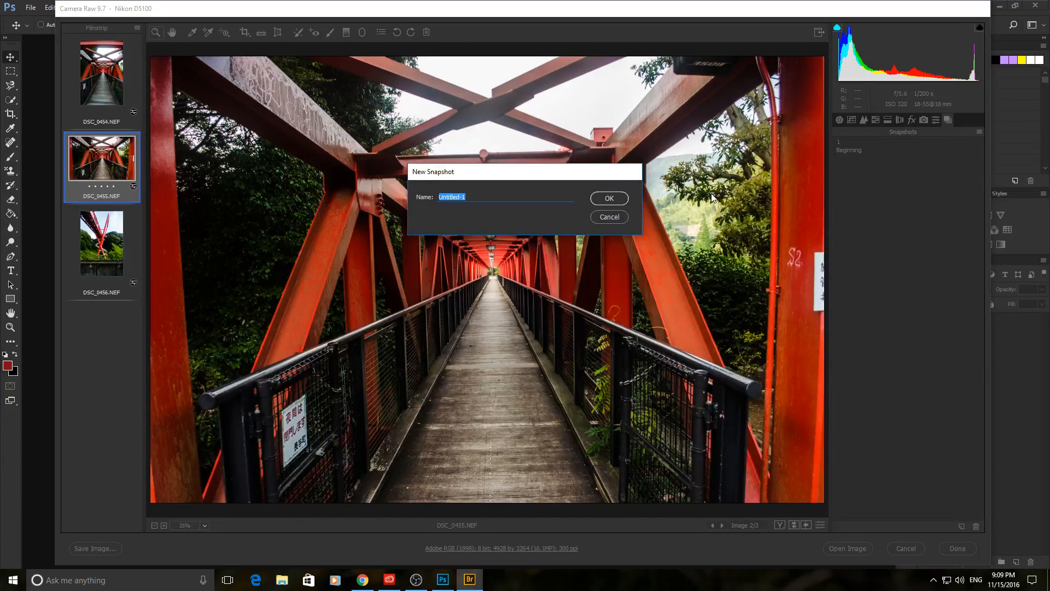
{"action": "type", "text": "2"}
{"action": "left_click", "coordinate": [609, 198]}
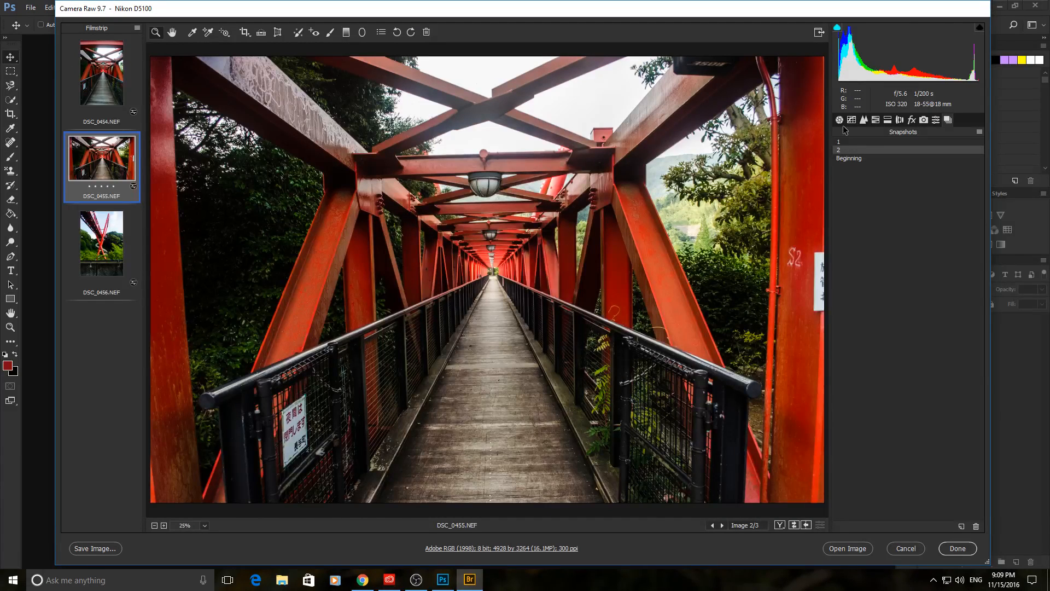
- Compare snapshots 1, 2 and Beginning by alternating between them, finishing on snapshot 2
{"action": "left_click", "coordinate": [847, 142]}
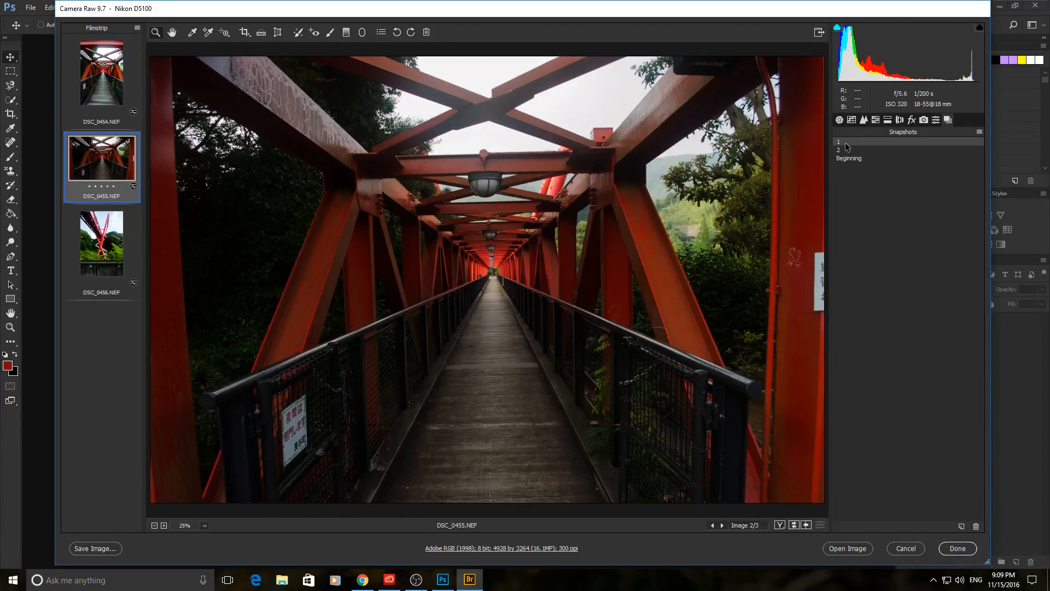
{"action": "left_click", "coordinate": [852, 159]}
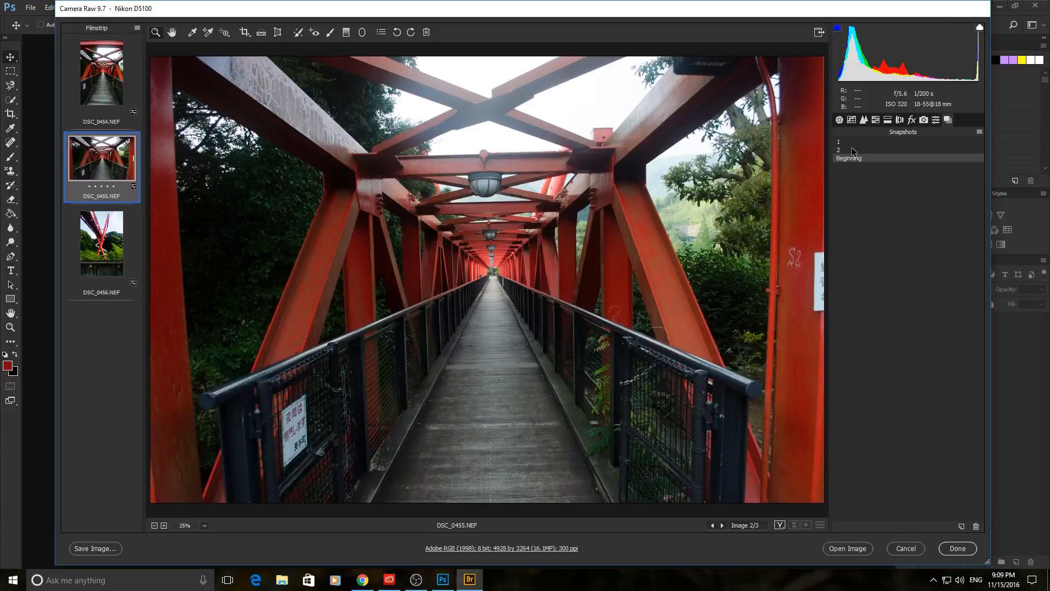
{"action": "left_click", "coordinate": [850, 144]}
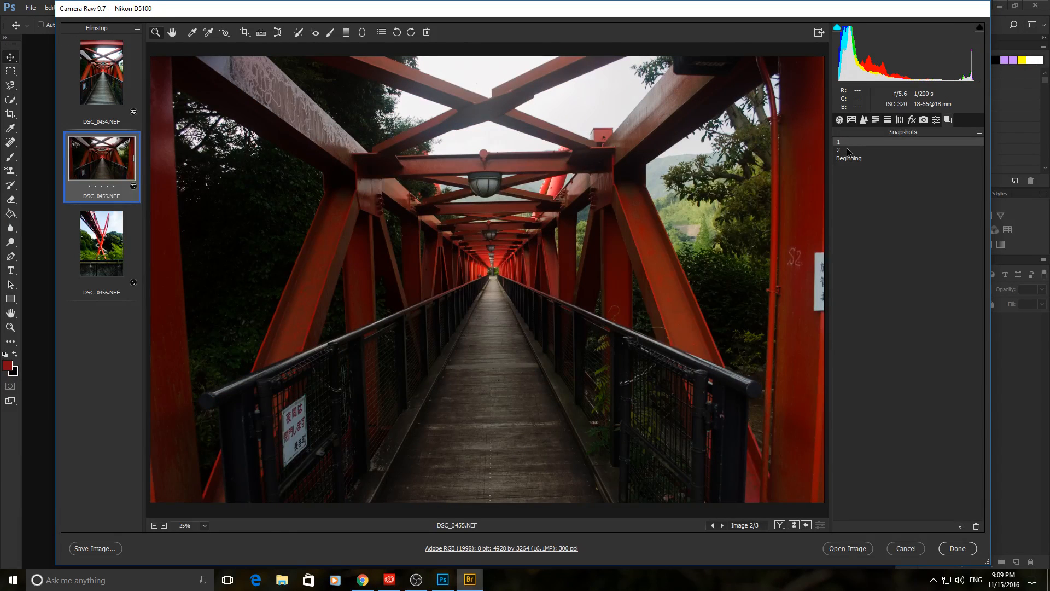
{"action": "left_click", "coordinate": [847, 150]}
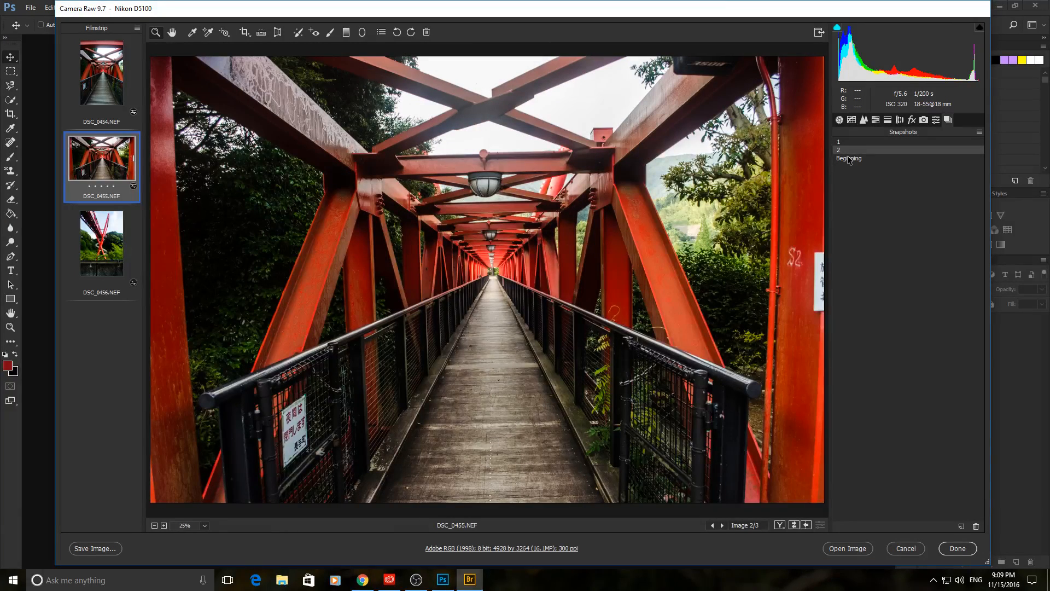
{"action": "left_click", "coordinate": [848, 158]}
{"action": "left_click", "coordinate": [846, 151]}
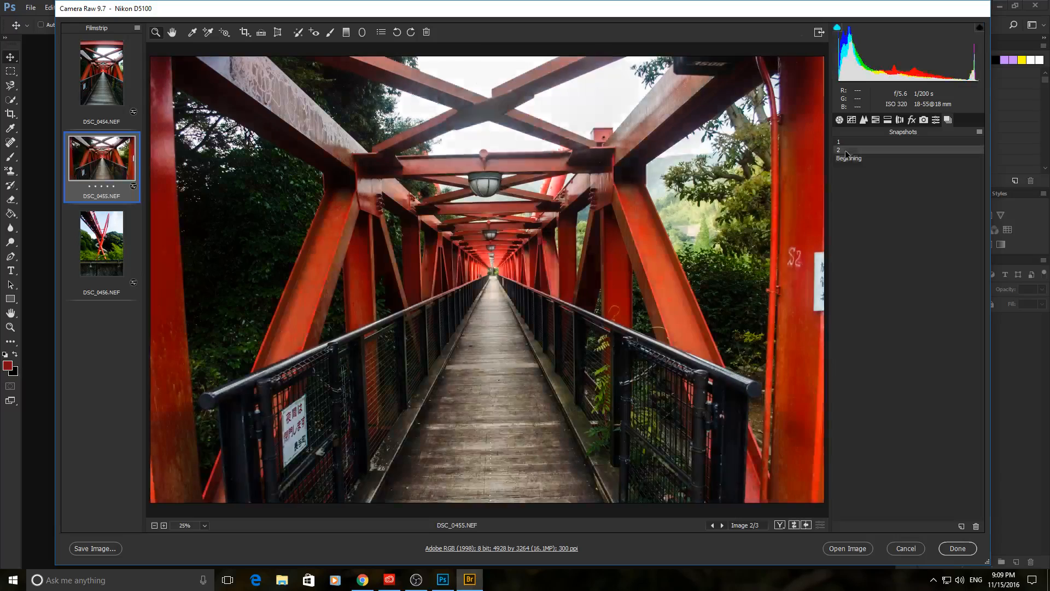
{"action": "left_click", "coordinate": [846, 158]}
{"action": "left_click", "coordinate": [847, 150]}
{"action": "left_click", "coordinate": [847, 158]}
{"action": "left_click", "coordinate": [846, 151]}
- Try lowering the parametric tone curve's highlights to -22 and bring them back near neutral
{"action": "left_click", "coordinate": [863, 119]}
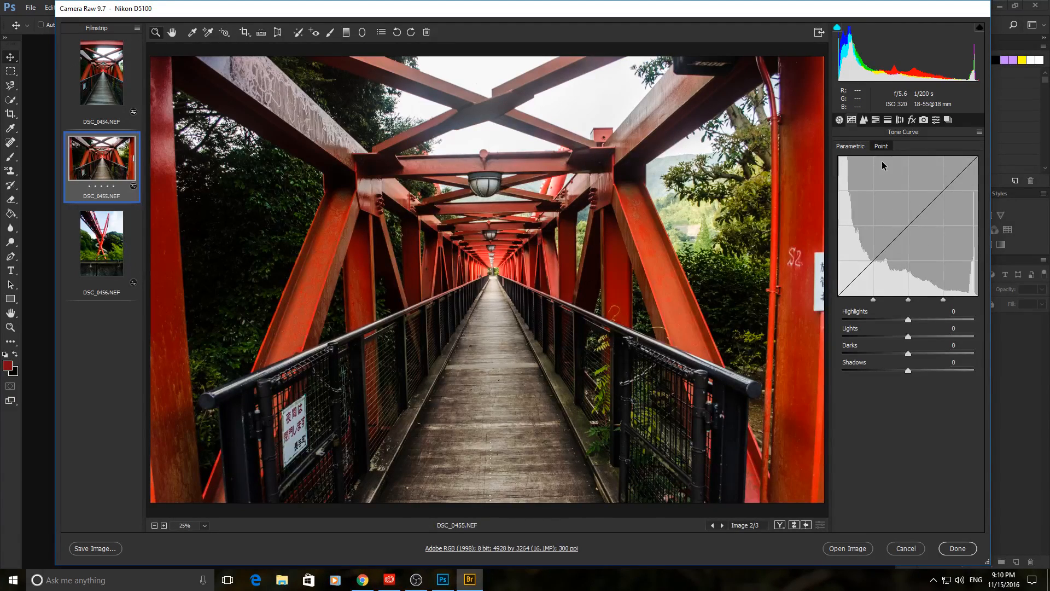
{"action": "left_click", "coordinate": [882, 147]}
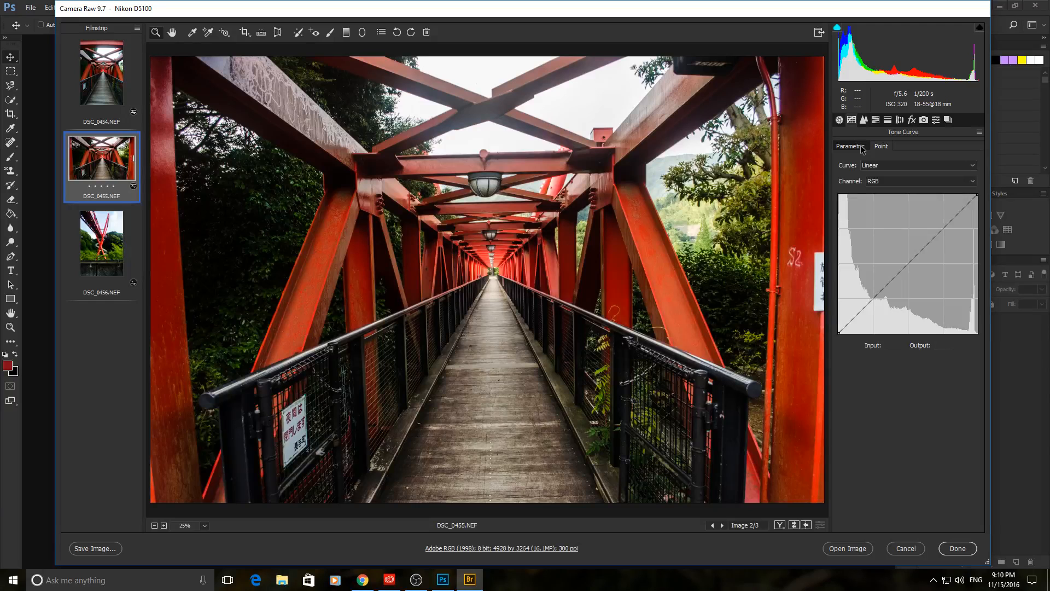
{"action": "left_click", "coordinate": [903, 182]}
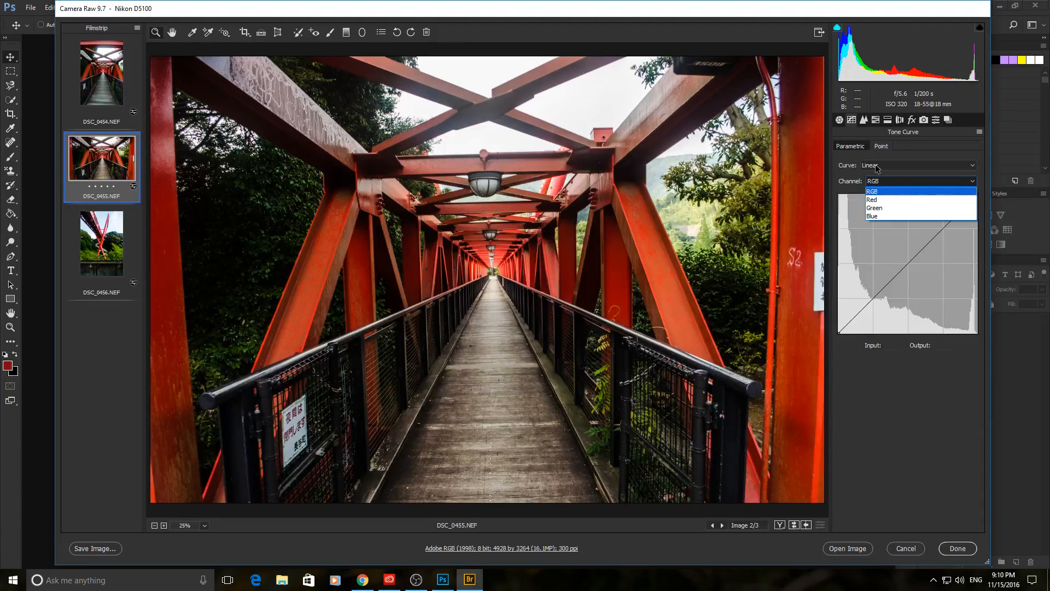
{"action": "left_click", "coordinate": [861, 151]}
{"action": "left_click", "coordinate": [861, 151]}
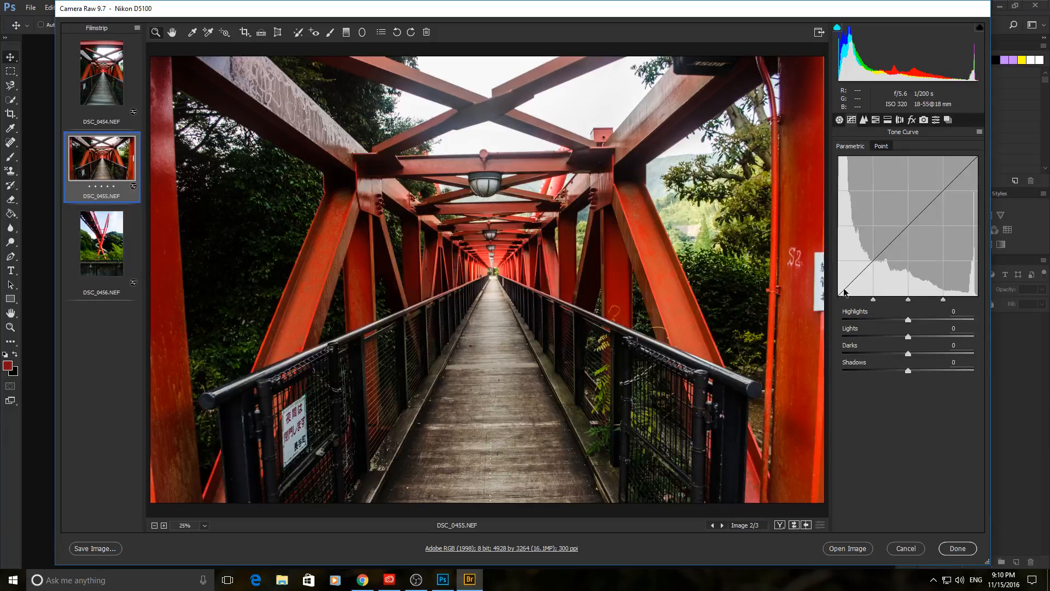
{"action": "mouse_move", "coordinate": [873, 301]}
{"action": "left_mouse_down"}
{"action": "mouse_move", "coordinate": [886, 301]}
{"action": "mouse_move", "coordinate": [874, 262]}
{"action": "left_mouse_up"}
{"action": "left_click_drag", "start_coordinate": [909, 321], "coordinate": [892, 335]}
{"action": "left_click", "coordinate": [839, 119]}
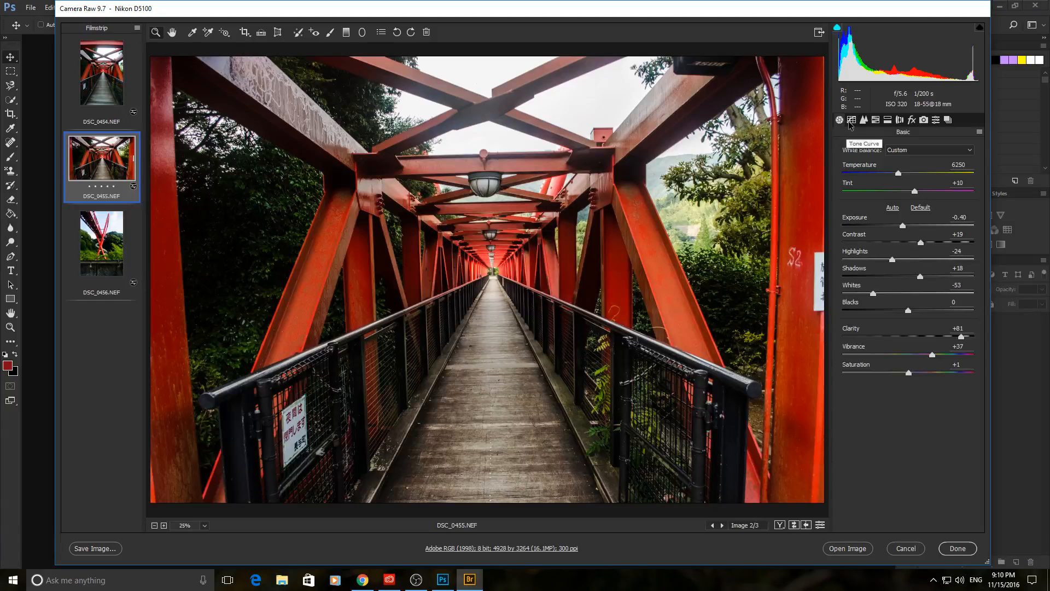
{"action": "left_click", "coordinate": [850, 122]}
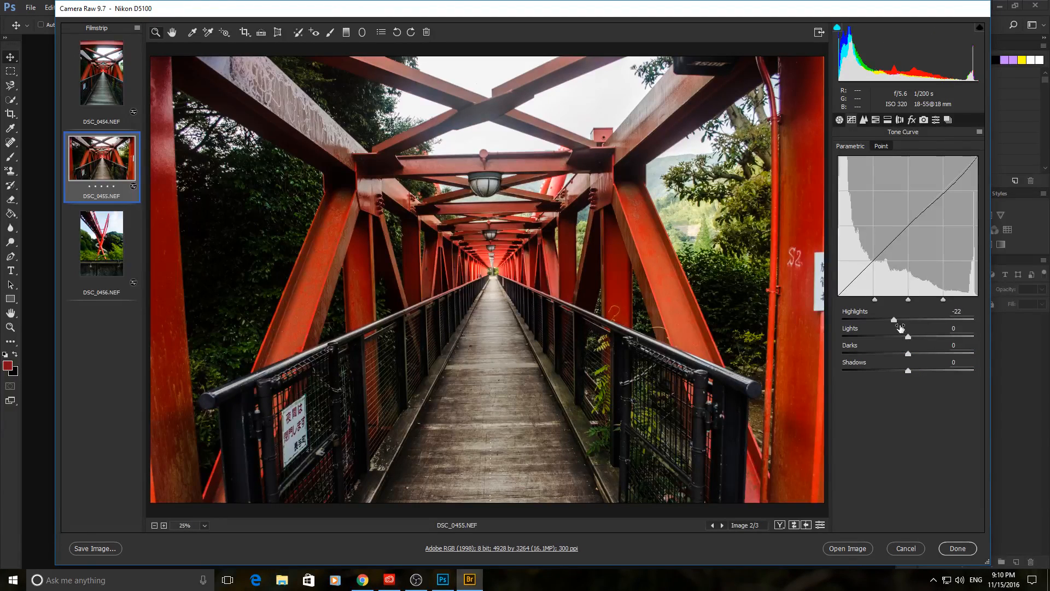
{"action": "left_click_drag", "start_coordinate": [895, 320], "coordinate": [906, 321]}
- Shape the green channel's point curve with points at input 230 to output 221, 131 to 132, and 40 to 34
{"action": "left_click", "coordinate": [873, 149]}
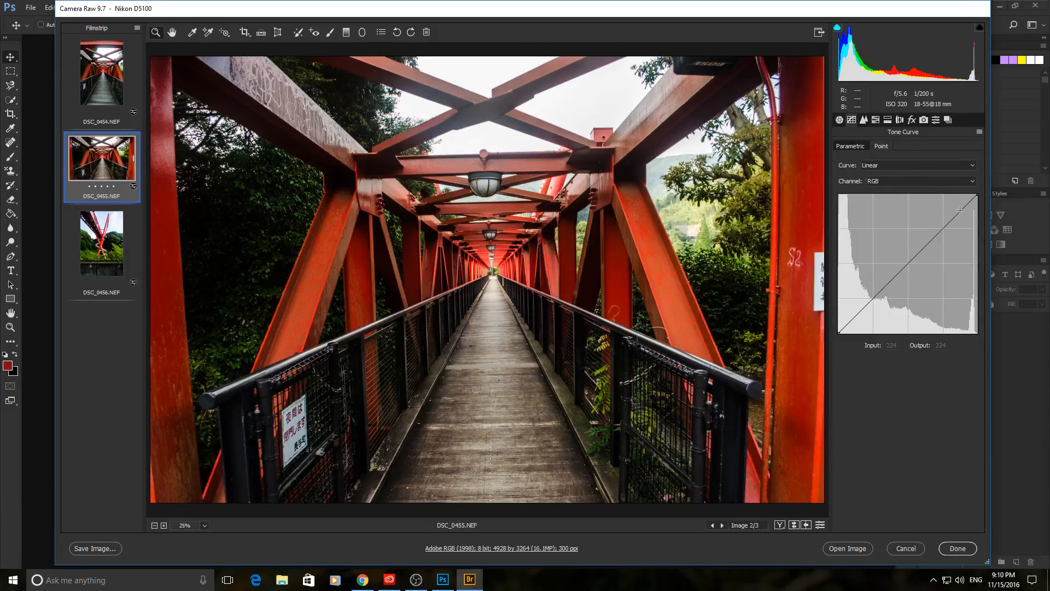
{"action": "left_click", "coordinate": [936, 181]}
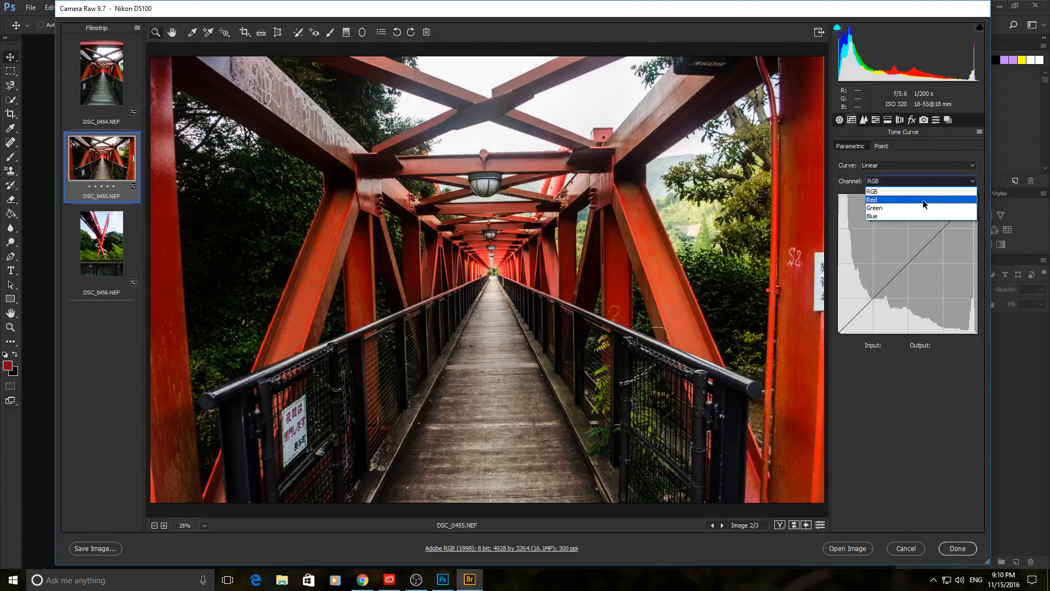
{"action": "left_click", "coordinate": [916, 208]}
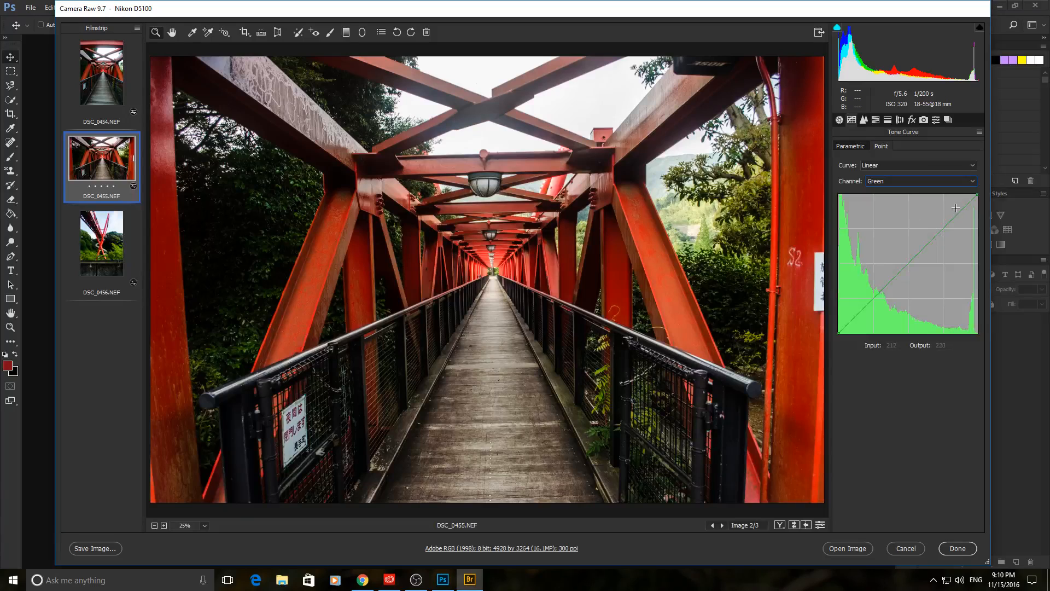
{"action": "left_click_drag", "start_coordinate": [964, 208], "coordinate": [964, 212]}
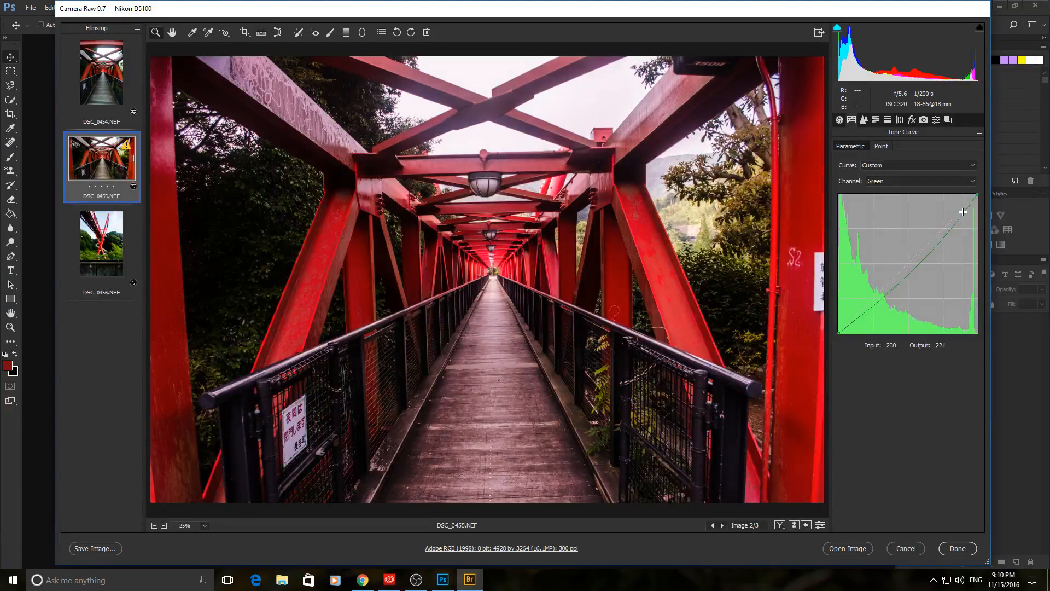
{"action": "left_click_drag", "start_coordinate": [914, 259], "coordinate": [909, 261]}
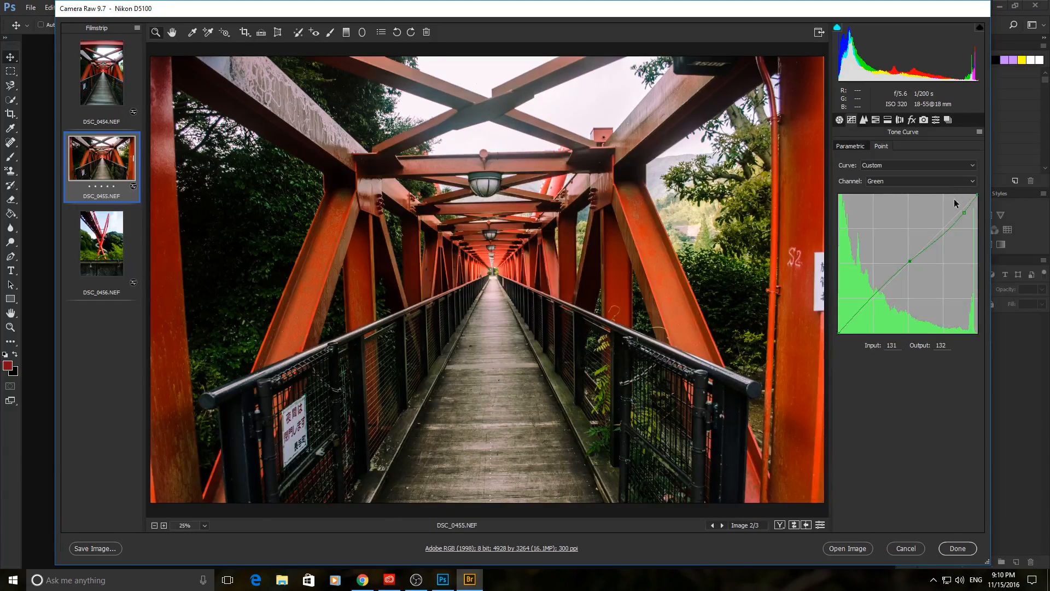
{"action": "left_click_drag", "start_coordinate": [854, 313], "coordinate": [858, 316]}
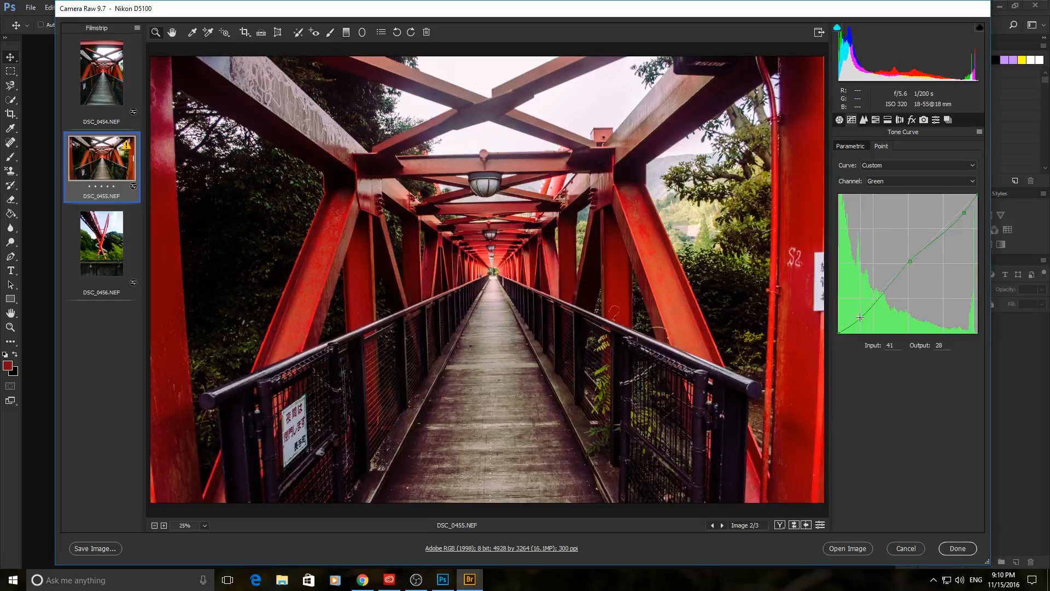
{"action": "left_click_drag", "start_coordinate": [858, 316], "coordinate": [860, 314]}
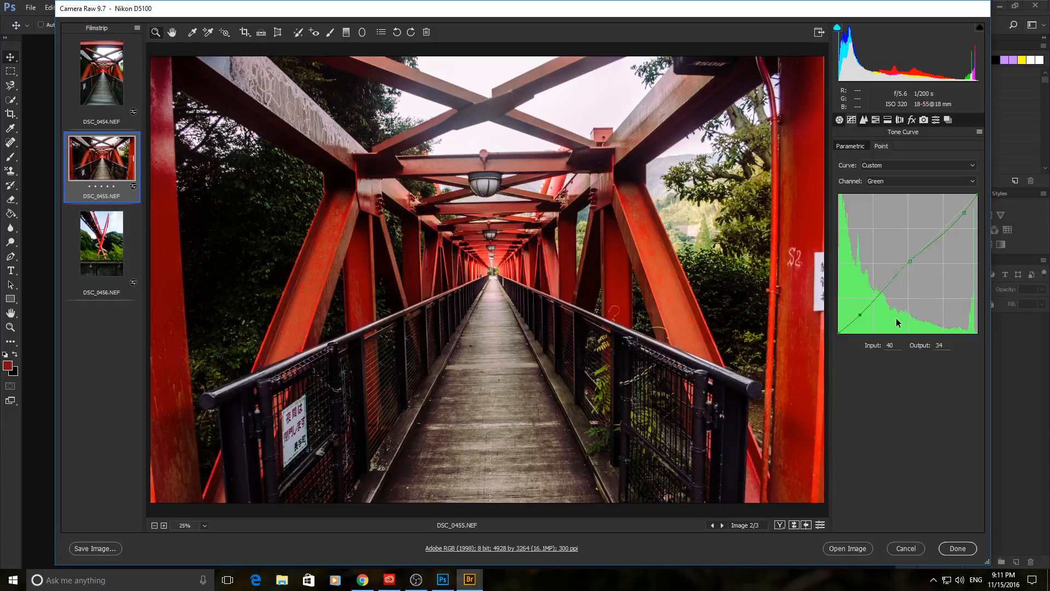
- Inspect the red and blue channels' point curves, finishing on the red channel
{"action": "left_click", "coordinate": [930, 182]}
{"action": "left_click", "coordinate": [904, 192]}
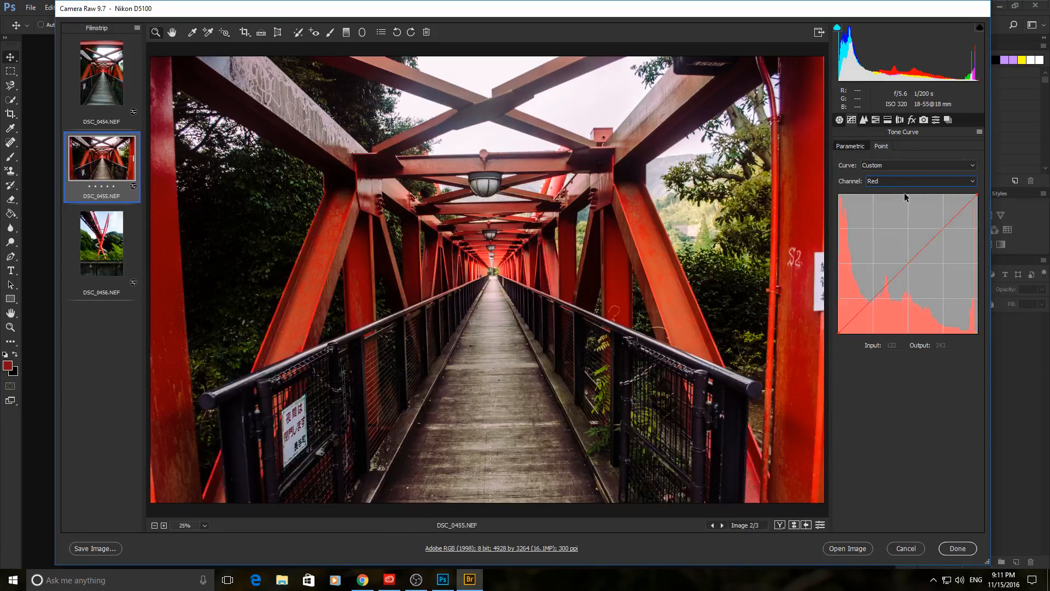
{"action": "left_click", "coordinate": [905, 182]}
{"action": "left_click", "coordinate": [906, 216]}
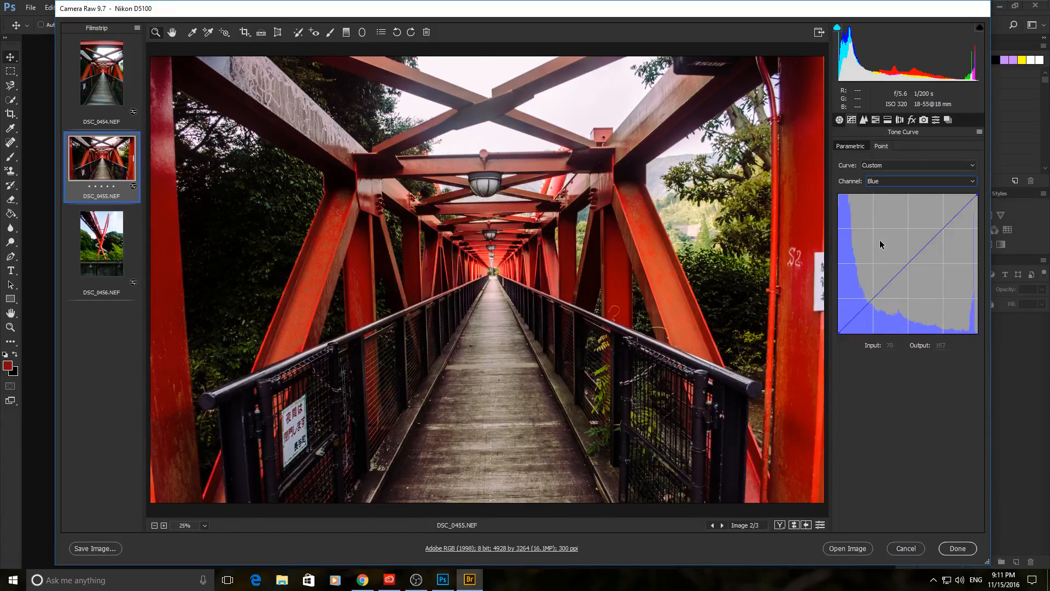
{"action": "left_click", "coordinate": [907, 182]}
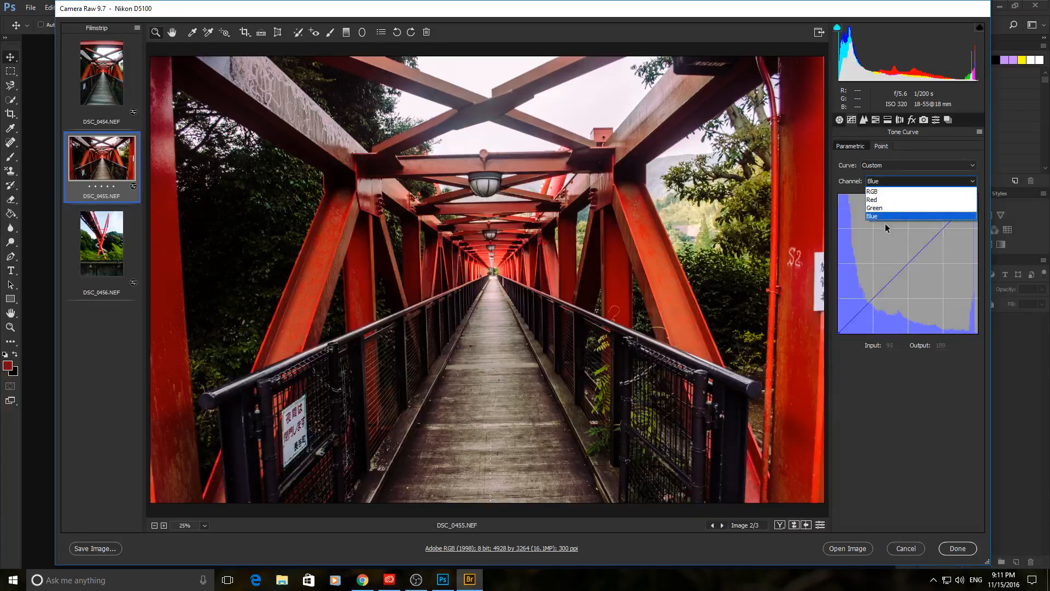
{"action": "left_click", "coordinate": [881, 195]}
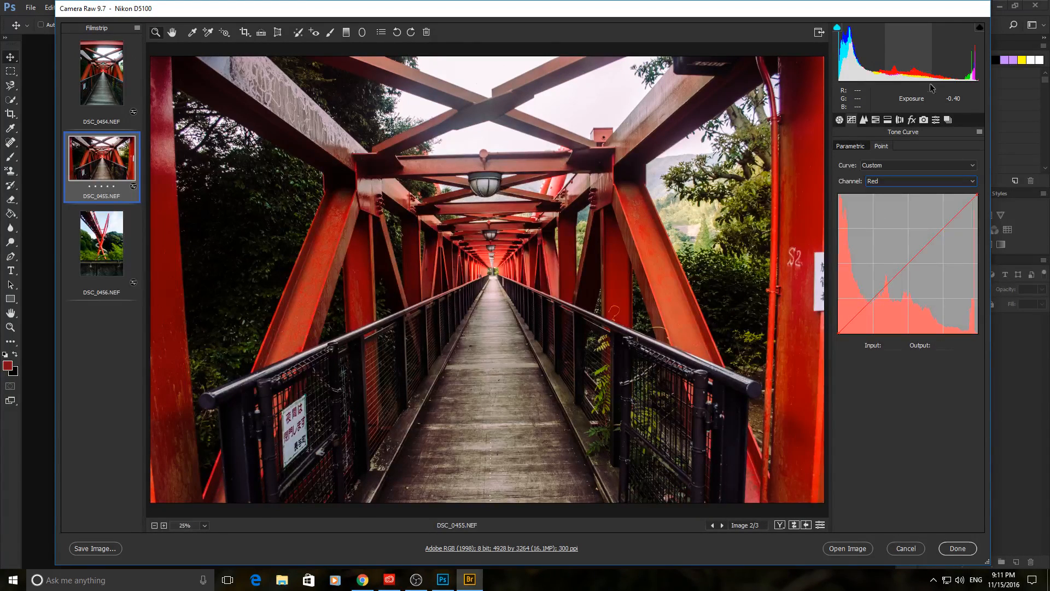
- Look over the tone curve channel choices, the sharpening and noise reduction settings, split toning, and the HSL hue, saturation and luminance controls
{"action": "left_click", "coordinate": [884, 182]}
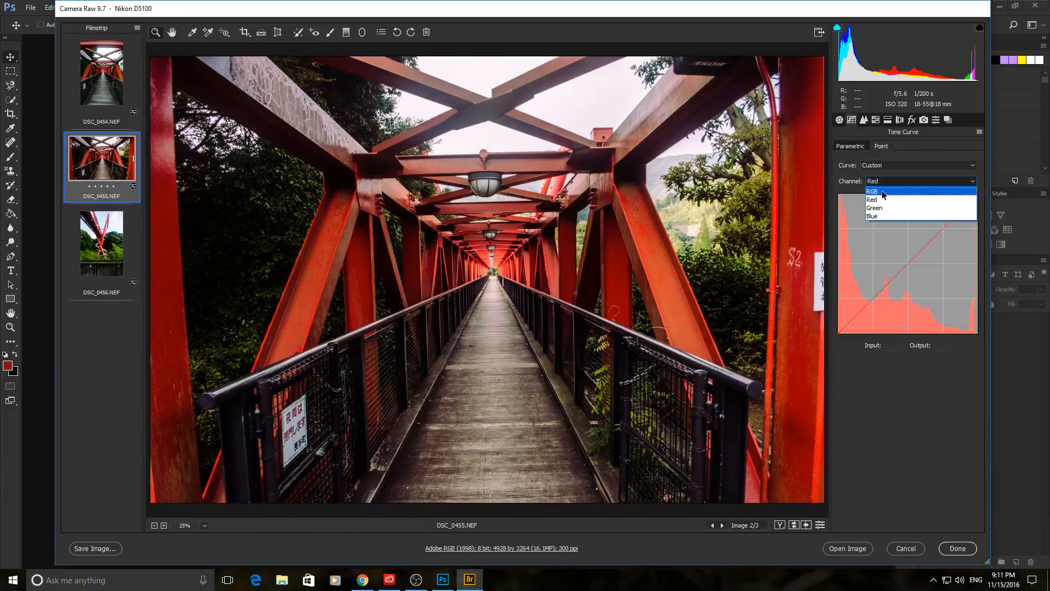
{"action": "left_click", "coordinate": [864, 120]}
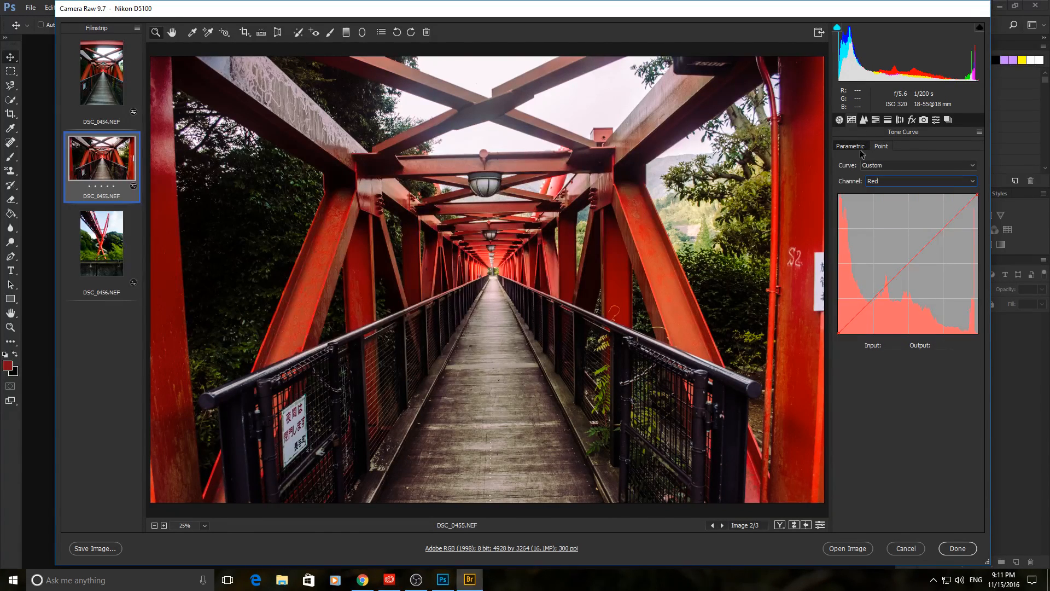
{"action": "left_click", "coordinate": [863, 121]}
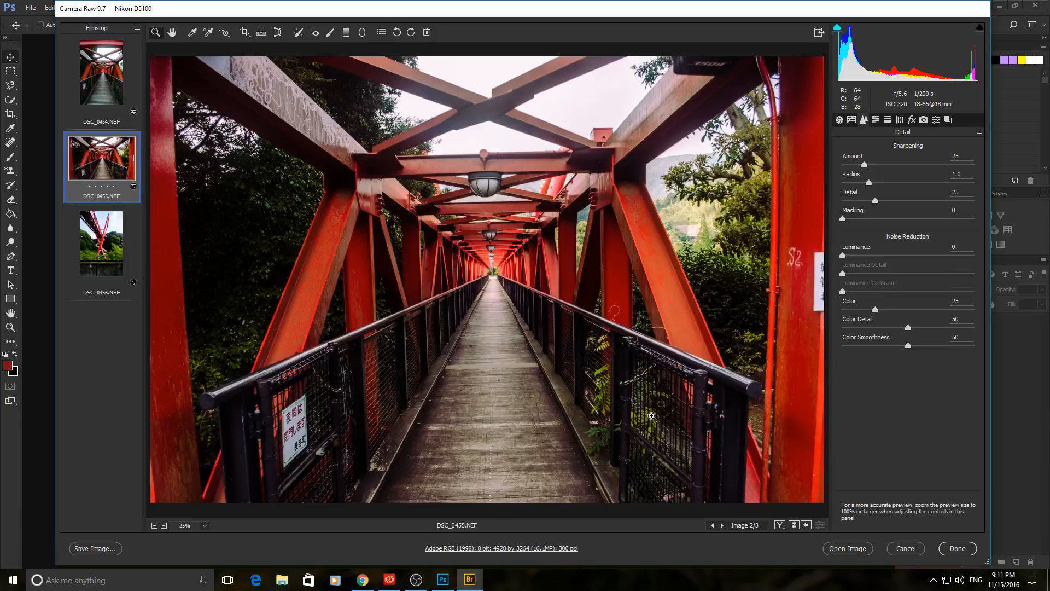
{"action": "left_click", "coordinate": [876, 121]}
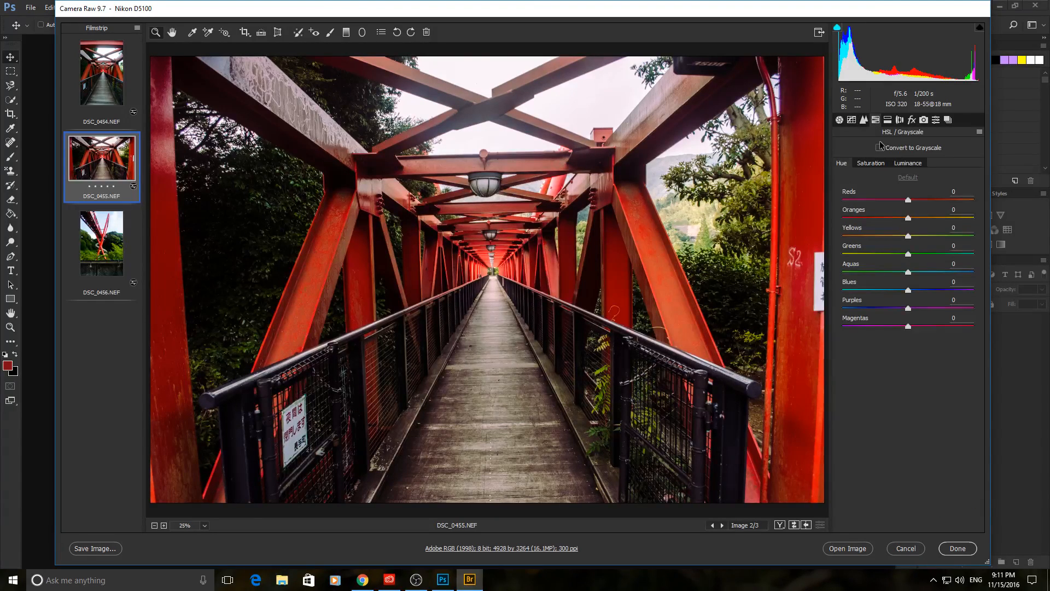
{"action": "left_click", "coordinate": [888, 121]}
{"action": "left_click", "coordinate": [876, 120]}
{"action": "left_click", "coordinate": [858, 163]}
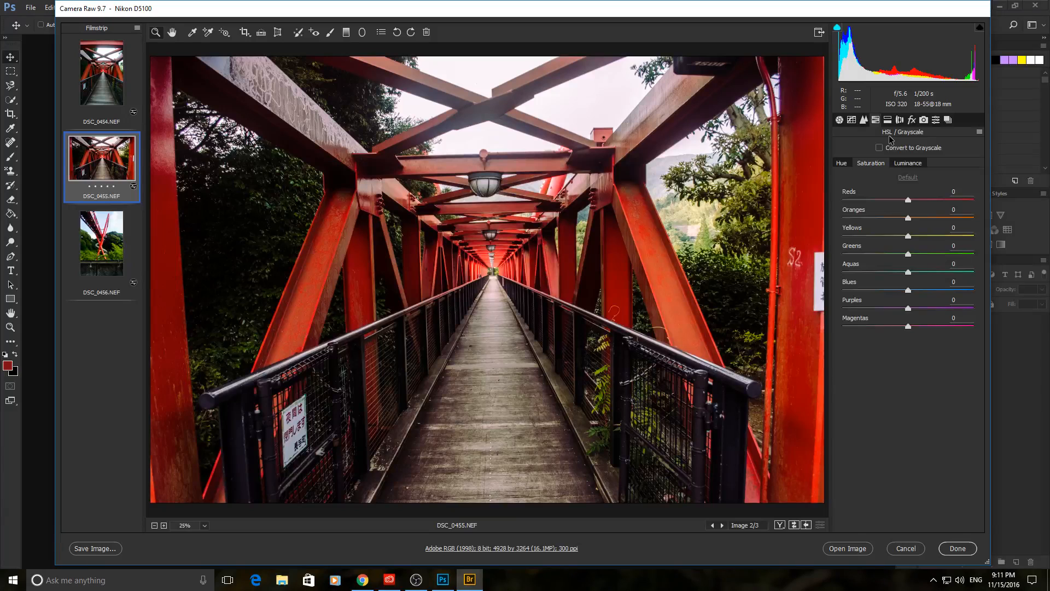
{"action": "left_click", "coordinate": [898, 166]}
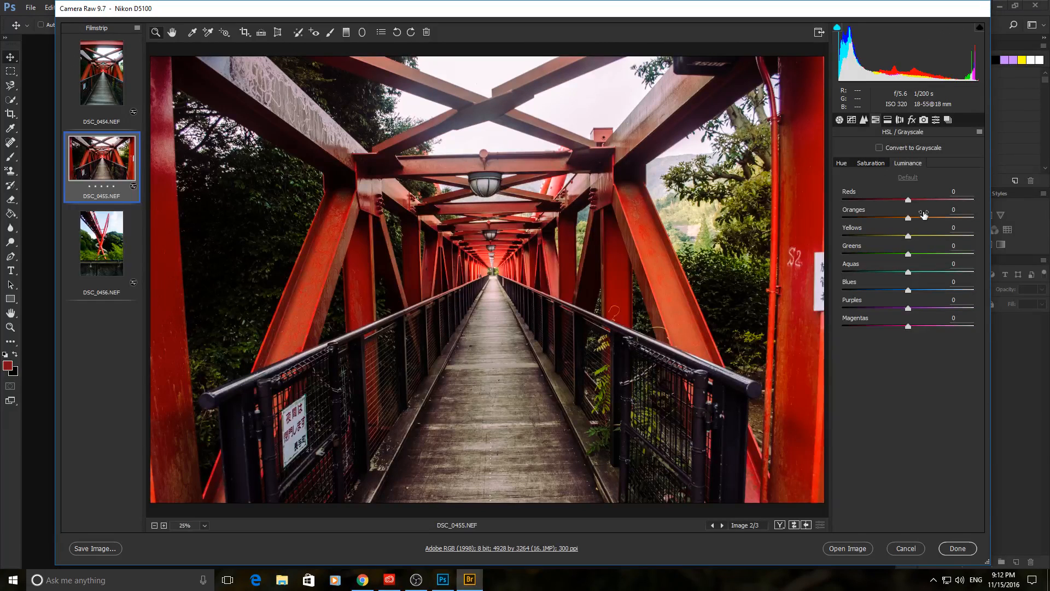
- Try the Reds hue at -100 in the HSL adjustments and settle on +100
{"action": "left_click_drag", "start_coordinate": [909, 200], "coordinate": [982, 201]}
{"action": "left_click", "coordinate": [871, 163]}
{"action": "left_click", "coordinate": [841, 164]}
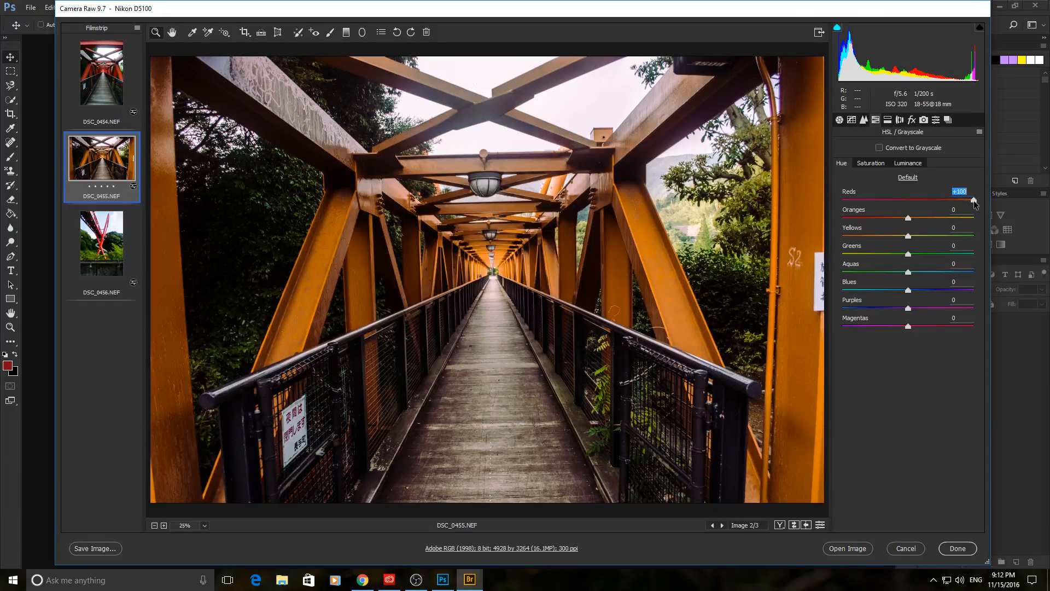
{"action": "left_click_drag", "start_coordinate": [974, 201], "coordinate": [827, 201]}
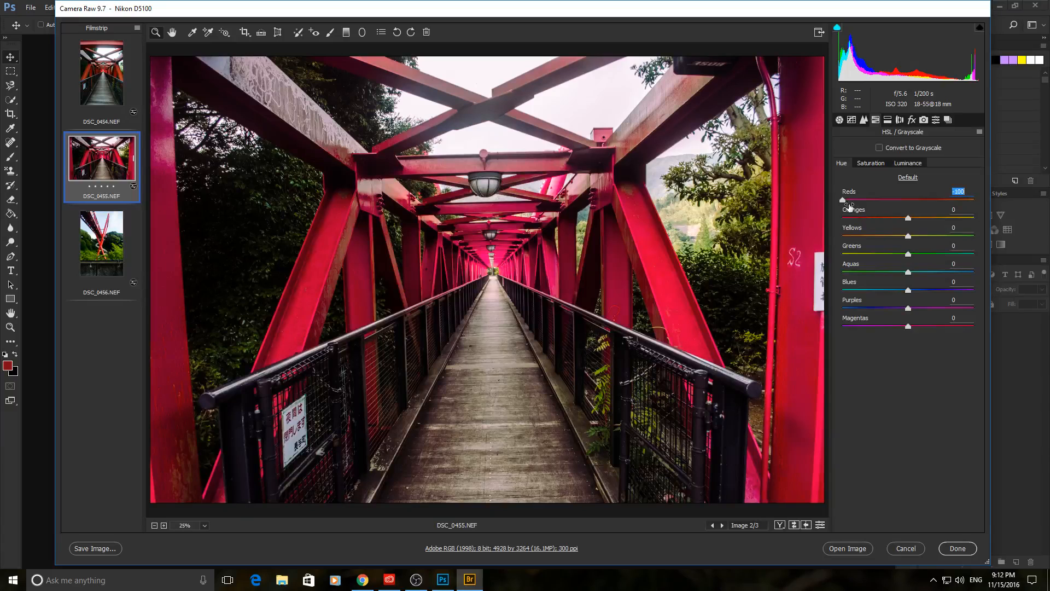
{"action": "left_click_drag", "start_coordinate": [842, 200], "coordinate": [986, 202]}
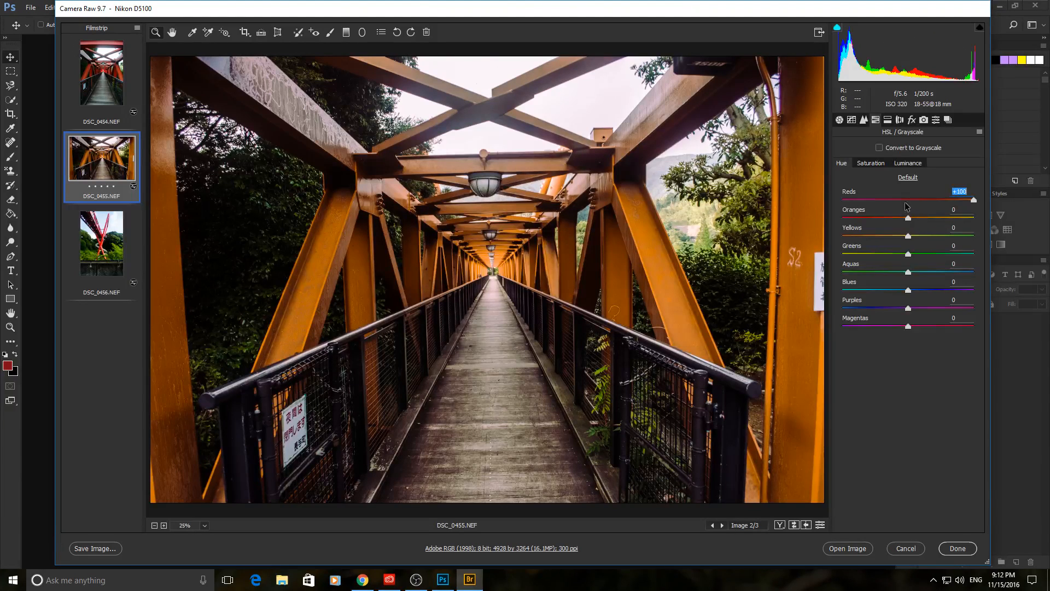
- Set the Reds saturation to +19, and try the Greens saturation at -100 before setting it to +1
{"action": "left_click", "coordinate": [880, 166]}
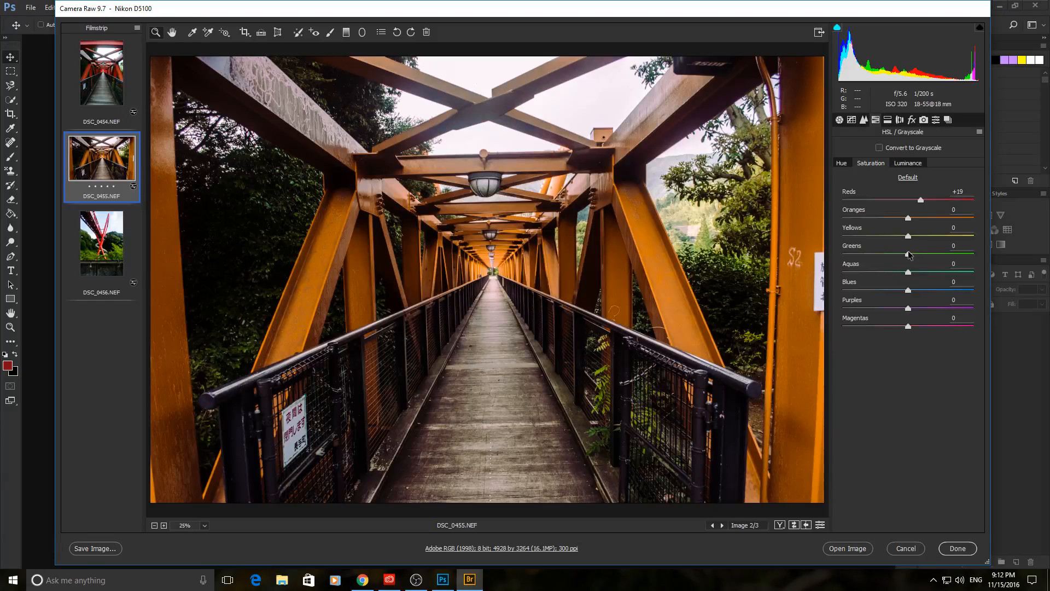
{"action": "left_click_drag", "start_coordinate": [909, 256], "coordinate": [809, 251]}
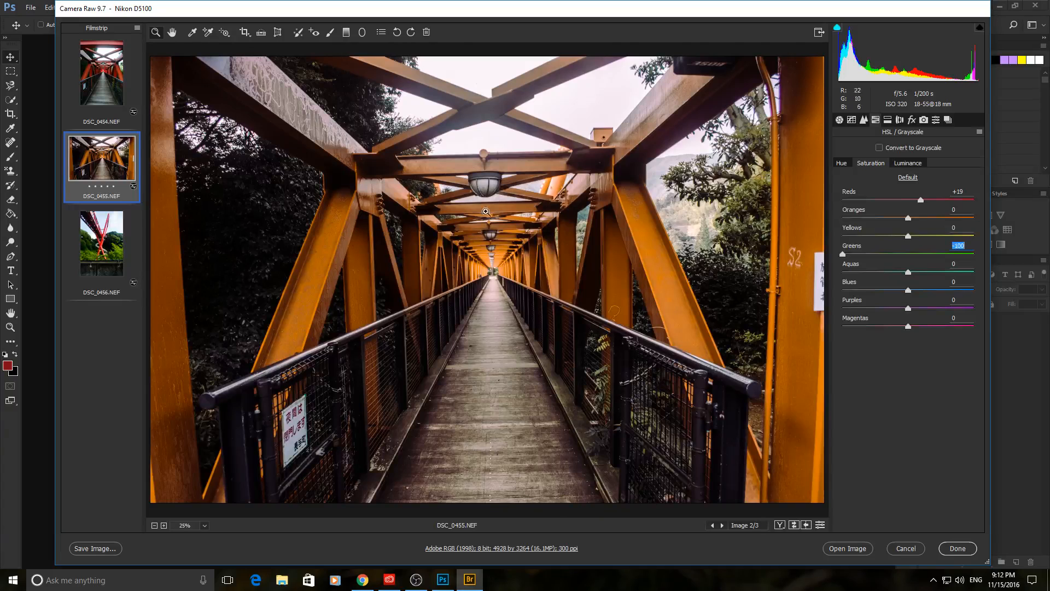
{"action": "left_click_drag", "start_coordinate": [843, 254], "coordinate": [911, 254]}
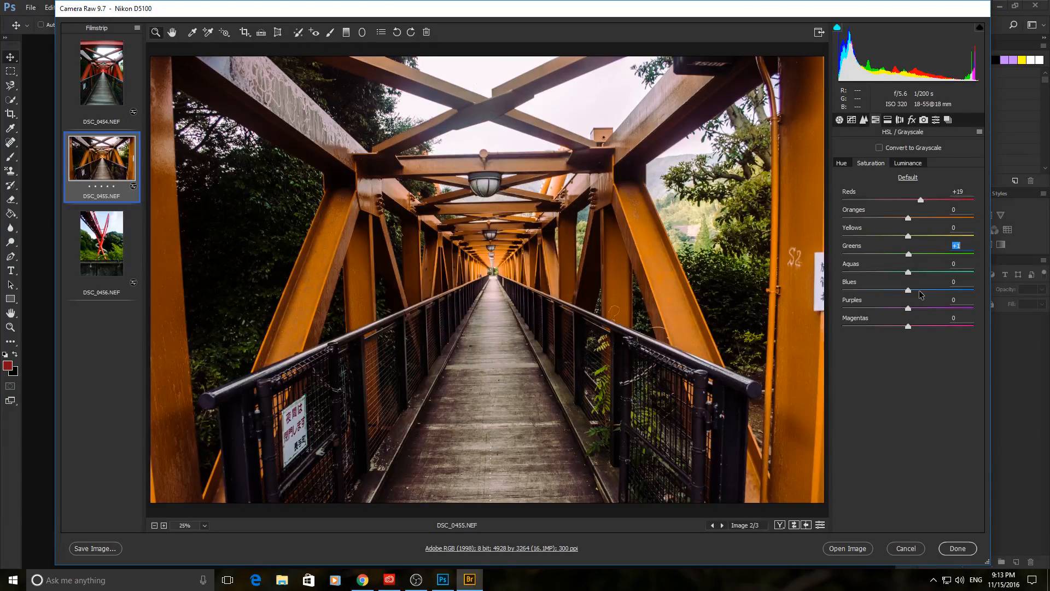
- Split-tone the photo with highlights at hue 15 and saturation 12, and shadows at hue 255 and saturation 13
{"action": "left_click", "coordinate": [888, 119]}
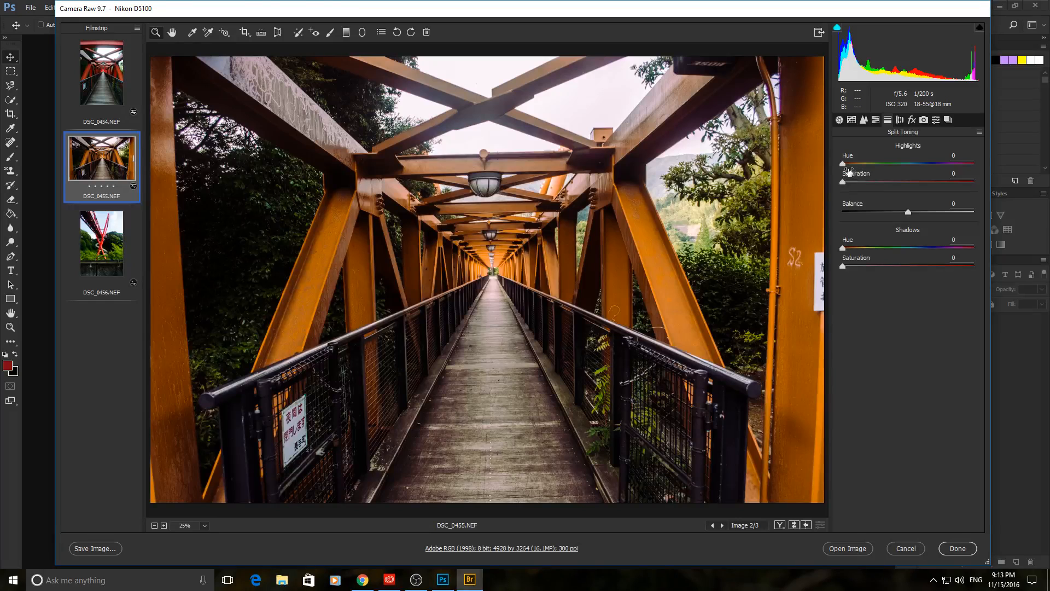
{"action": "left_click_drag", "start_coordinate": [844, 166], "coordinate": [850, 166]}
{"action": "left_click_drag", "start_coordinate": [844, 249], "coordinate": [939, 249]}
{"action": "left_click_drag", "start_coordinate": [843, 182], "coordinate": [860, 186]}
{"action": "left_click_drag", "start_coordinate": [843, 267], "coordinate": [865, 268]}
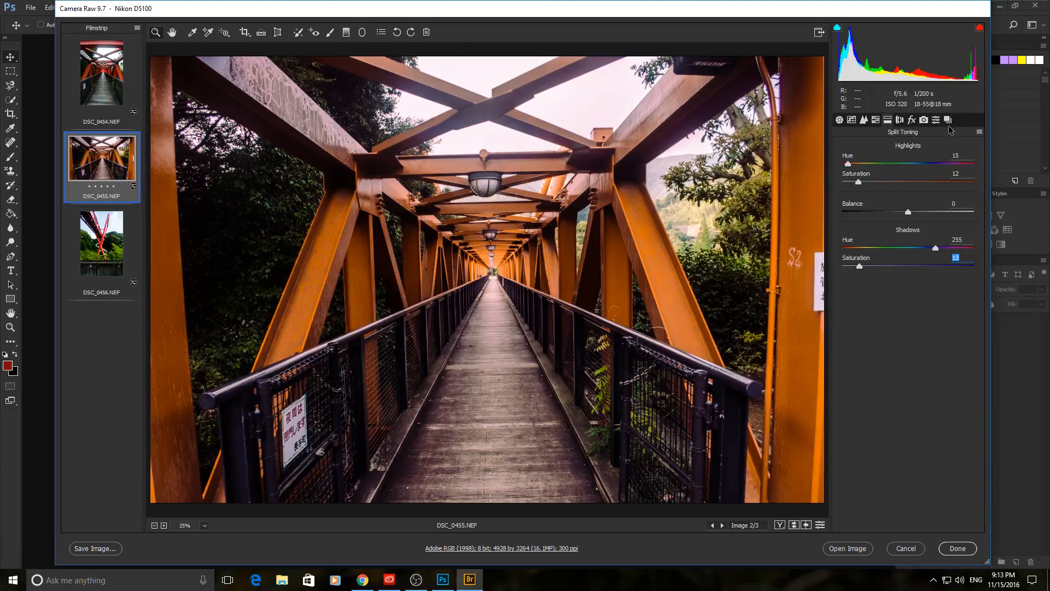
- Reduce the split-toning saturation strongly for the shadows and slightly for the highlights
{"action": "left_click_drag", "start_coordinate": [859, 266], "coordinate": [828, 258]}
{"action": "mouse_move", "coordinate": [859, 182]}
{"action": "left_mouse_down"}
{"action": "mouse_move", "coordinate": [845, 182]}
{"action": "mouse_move", "coordinate": [856, 183]}
{"action": "left_mouse_up"}
{"action": "left_click_drag", "start_coordinate": [845, 267], "coordinate": [848, 268]}
- Save the current adjustments as a new snapshot named 3
{"action": "left_click", "coordinate": [948, 121]}
{"action": "left_click", "coordinate": [962, 526]}
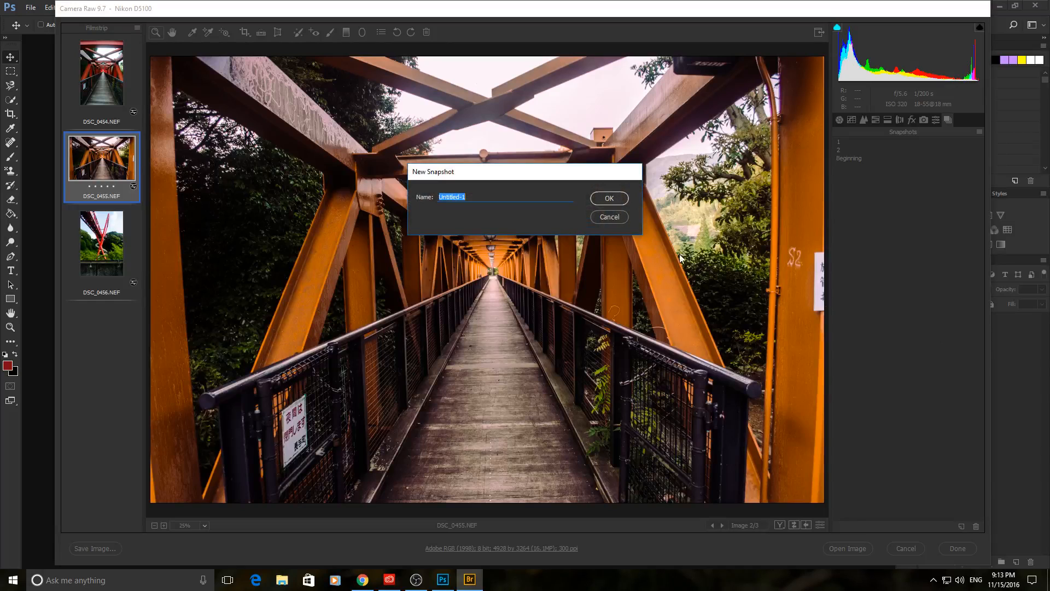
{"action": "type", "text": "3"}
{"action": "left_click", "coordinate": [609, 199]}
- Compare snapshots 1, 2, 3 and Beginning, alternating between 3 and Beginning and finishing on snapshot 3
{"action": "left_click", "coordinate": [840, 150]}
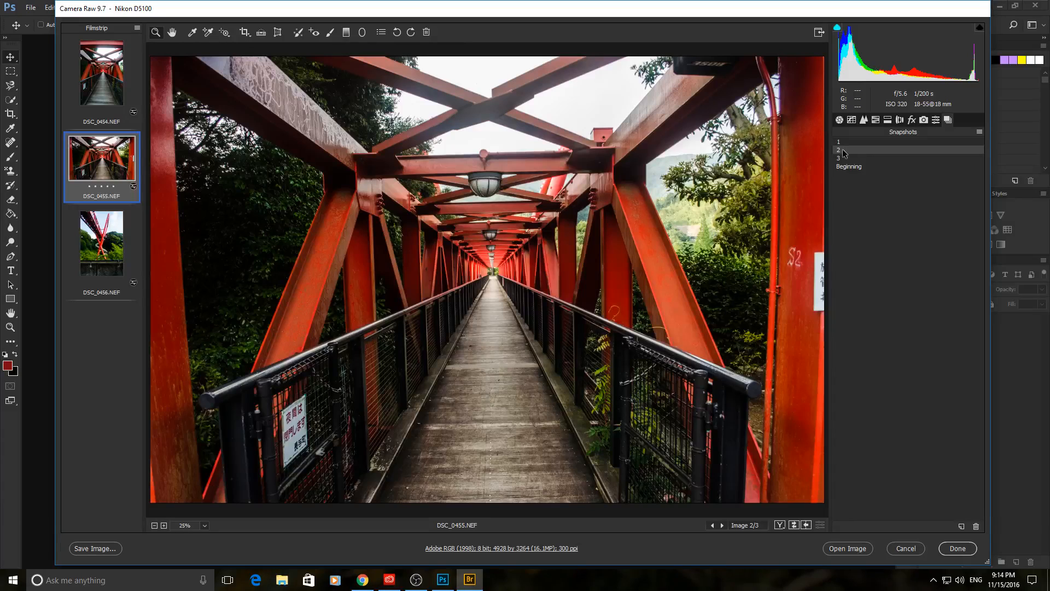
{"action": "left_click", "coordinate": [843, 143]}
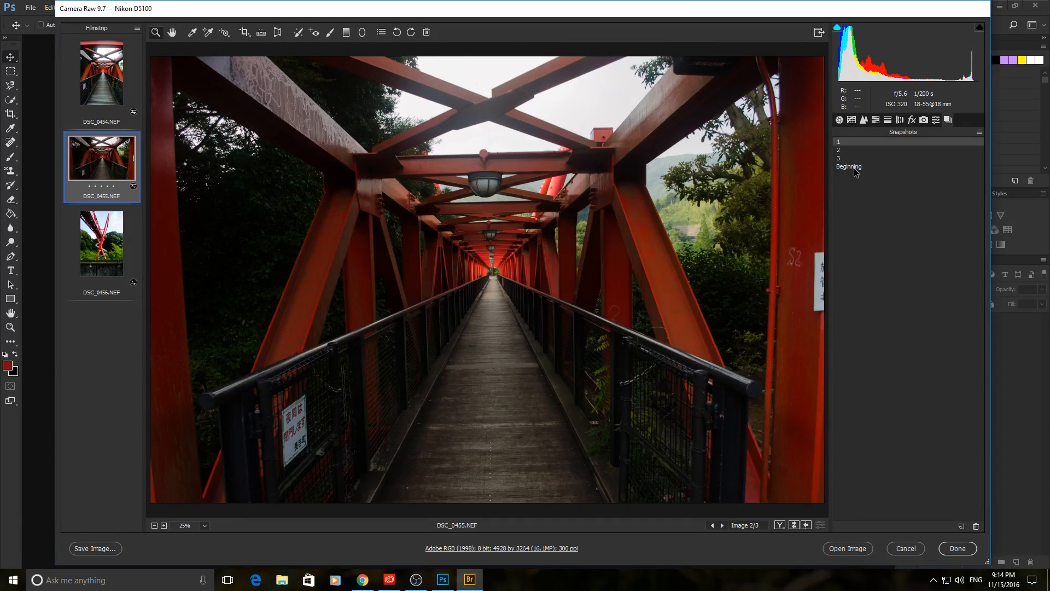
{"action": "left_click", "coordinate": [855, 168]}
{"action": "left_click", "coordinate": [851, 160]}
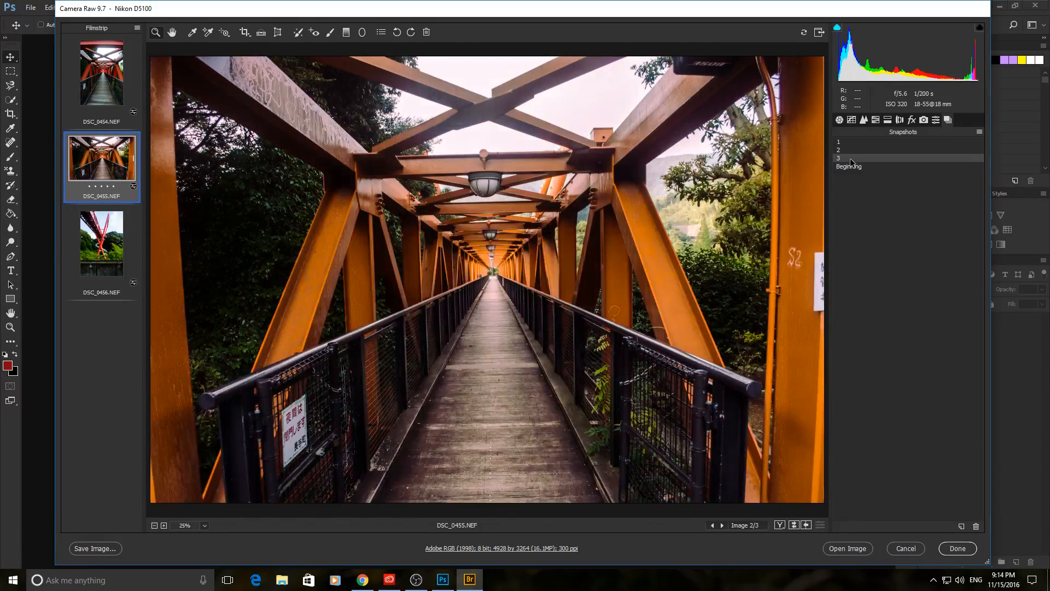
{"action": "left_click", "coordinate": [851, 166]}
{"action": "left_click", "coordinate": [850, 159]}
{"action": "left_click", "coordinate": [849, 167]}
{"action": "left_click", "coordinate": [846, 158]}
{"action": "left_click", "coordinate": [847, 166]}
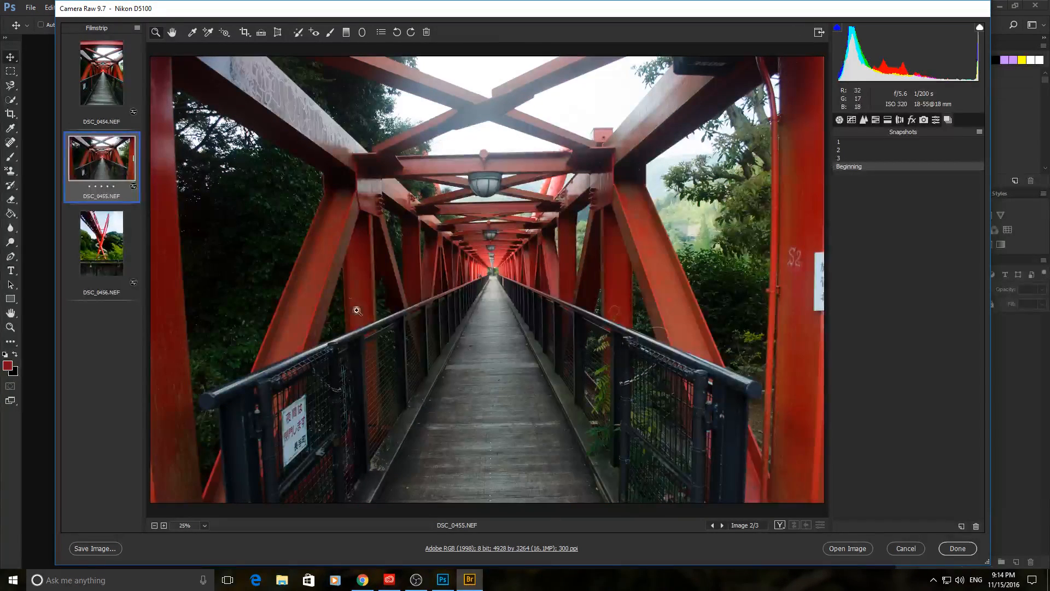
{"action": "left_click", "coordinate": [871, 158]}
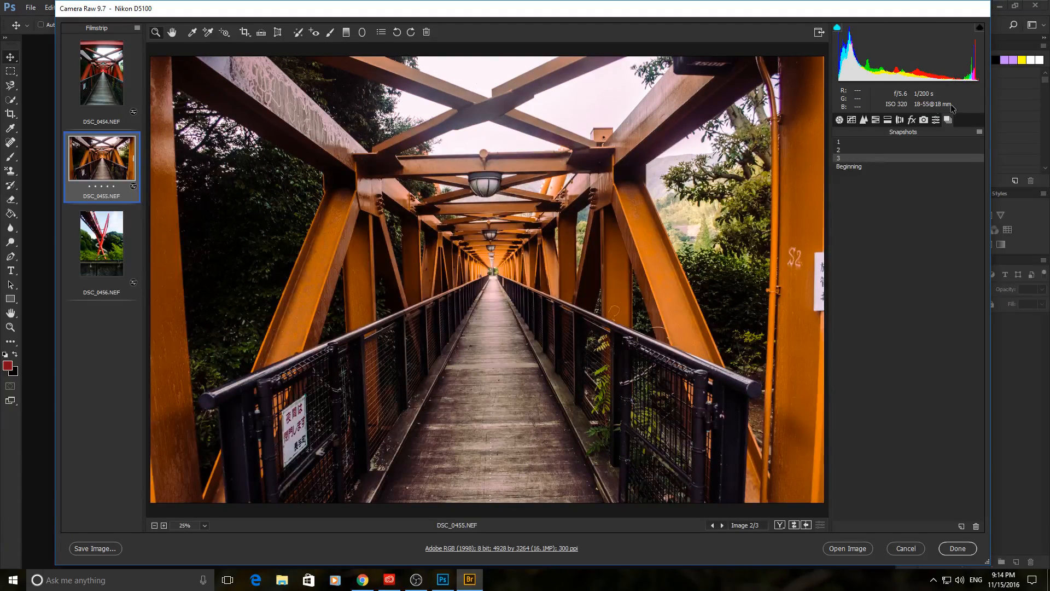
- Inspect the manual and profile lens correction settings
{"action": "left_click", "coordinate": [900, 120]}
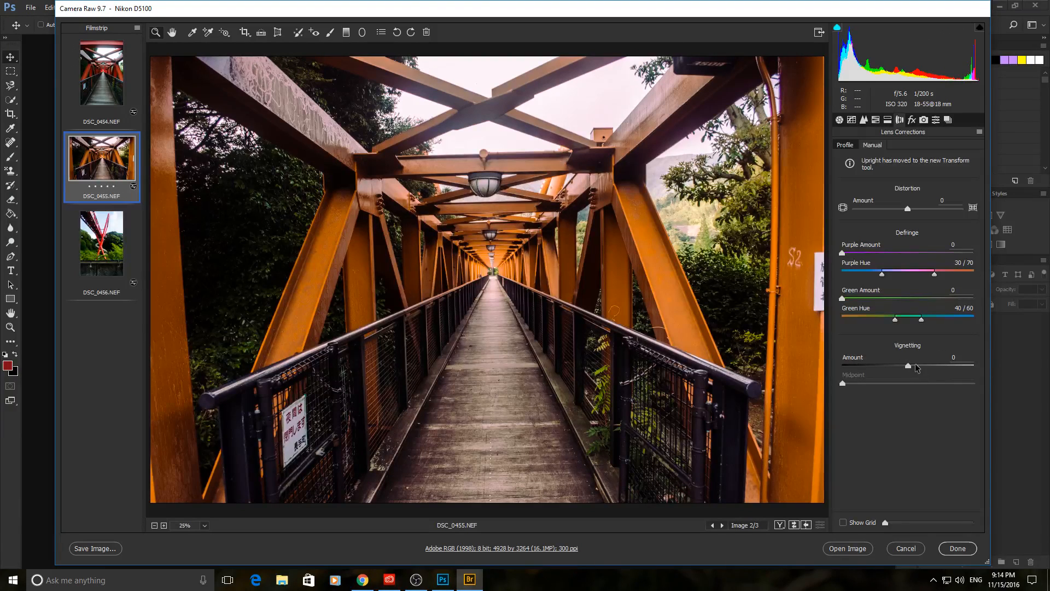
{"action": "left_click", "coordinate": [849, 147]}
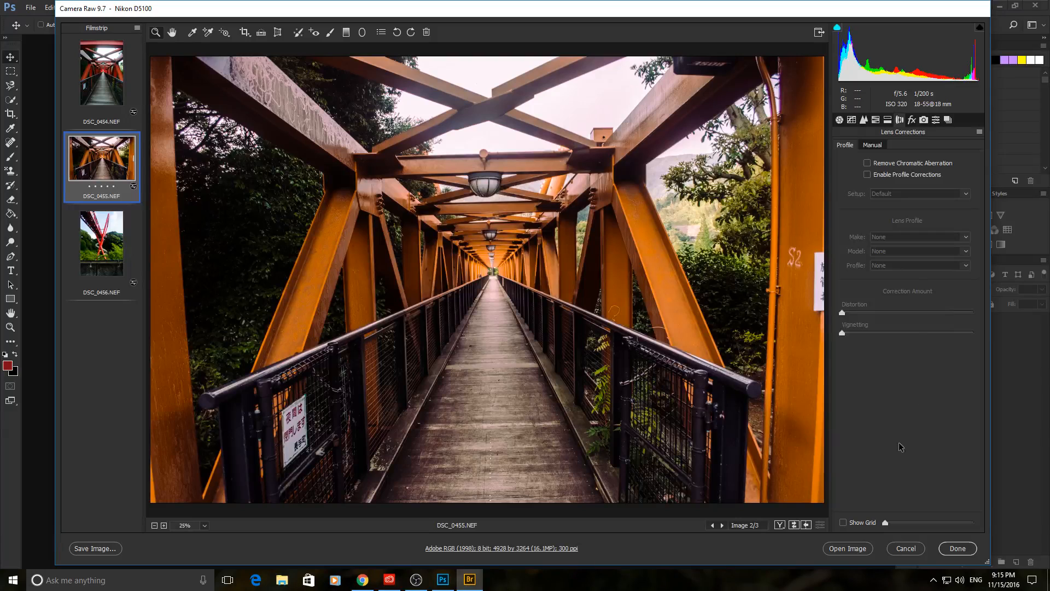
- Set Dehaze to +19 after trying values up to +100, and set the post-crop vignetting amount to -5
{"action": "left_click", "coordinate": [911, 120]}
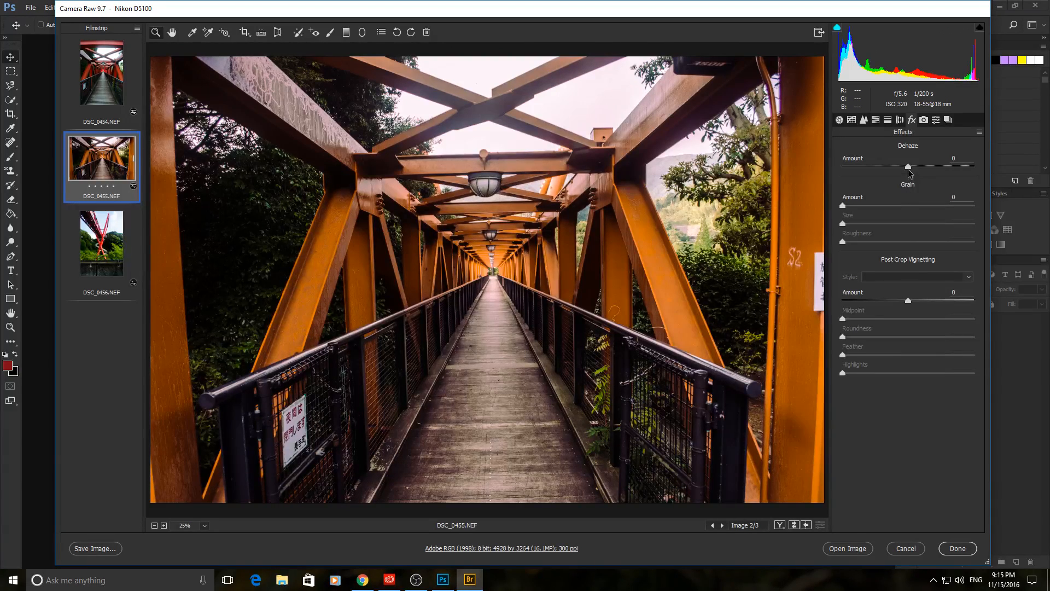
{"action": "mouse_move", "coordinate": [908, 167]}
{"action": "left_mouse_down"}
{"action": "mouse_move", "coordinate": [957, 169]}
{"action": "mouse_move", "coordinate": [851, 169]}
{"action": "mouse_move", "coordinate": [908, 170]}
{"action": "left_mouse_up"}
{"action": "left_click_drag", "start_coordinate": [911, 169], "coordinate": [991, 180]}
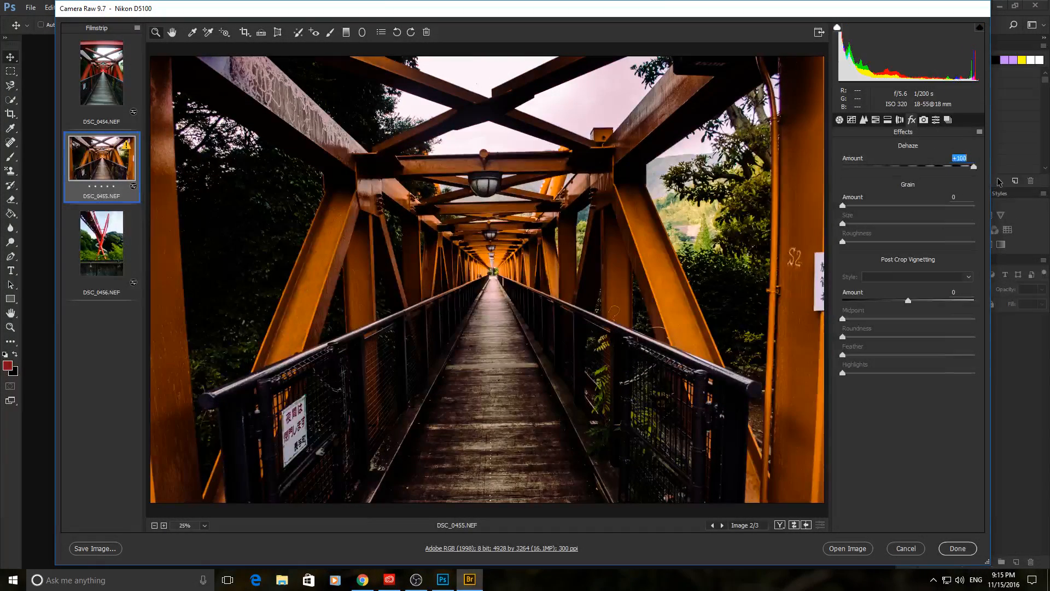
{"action": "left_click_drag", "start_coordinate": [998, 182], "coordinate": [944, 184]}
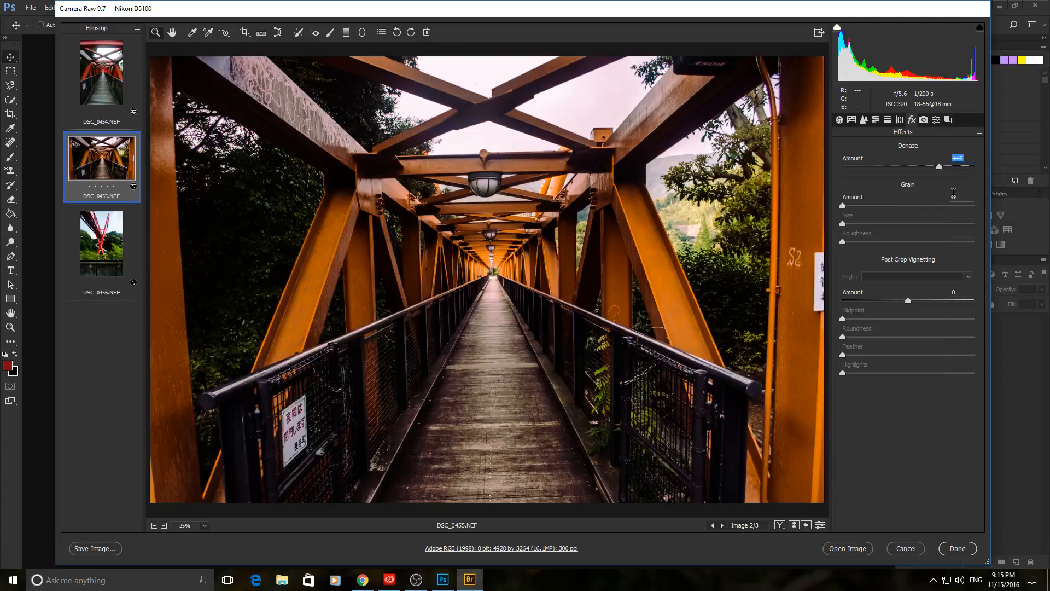
{"action": "left_click_drag", "start_coordinate": [939, 168], "coordinate": [907, 189]}
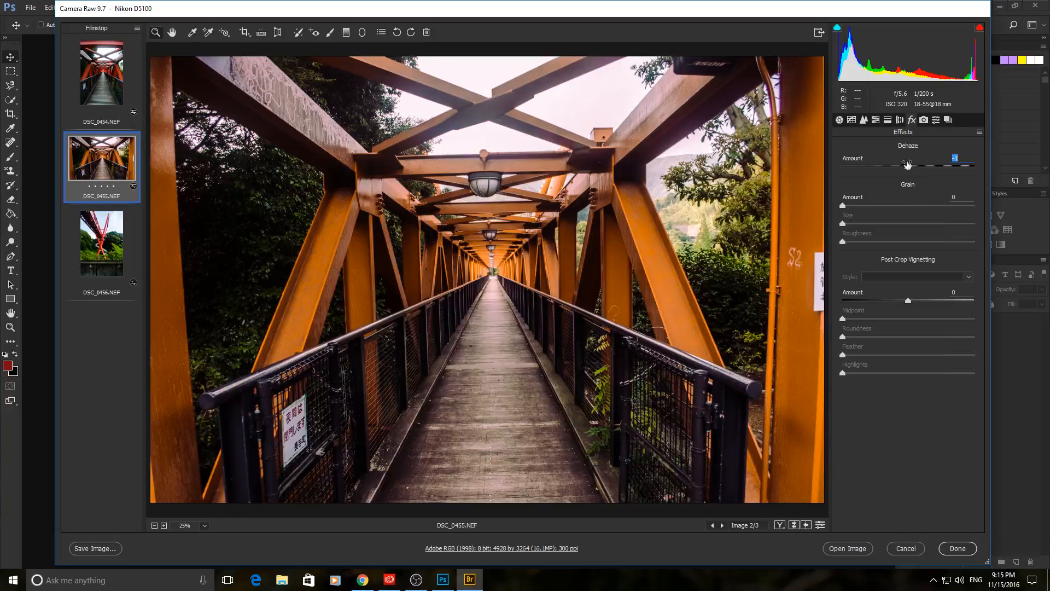
{"action": "left_click_drag", "start_coordinate": [908, 166], "coordinate": [921, 171]}
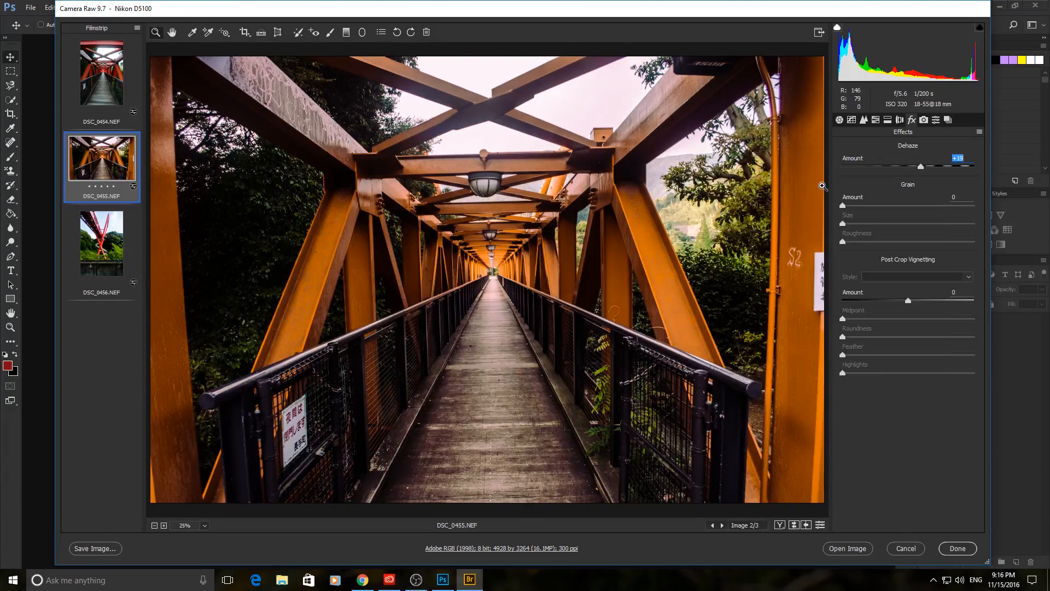
{"action": "mouse_move", "coordinate": [908, 302]}
{"action": "left_mouse_down"}
{"action": "mouse_move", "coordinate": [833, 298]}
{"action": "mouse_move", "coordinate": [972, 300]}
{"action": "mouse_move", "coordinate": [905, 297]}
{"action": "left_mouse_up"}
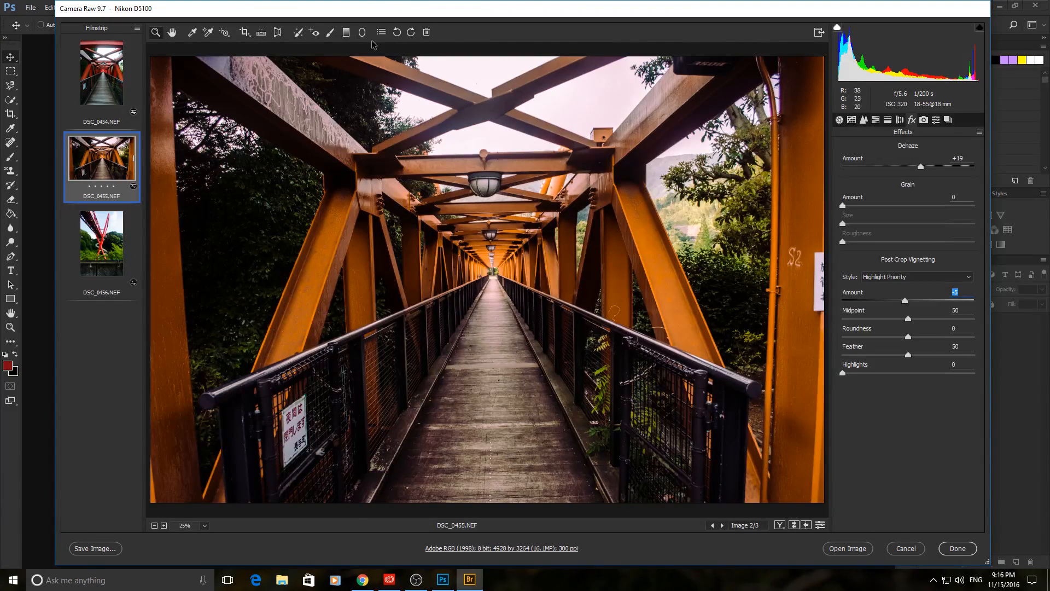
- Try straightening the photo along a line across the near walkway planks, and undo the resulting rotation and crop
{"action": "left_click", "coordinate": [262, 34]}
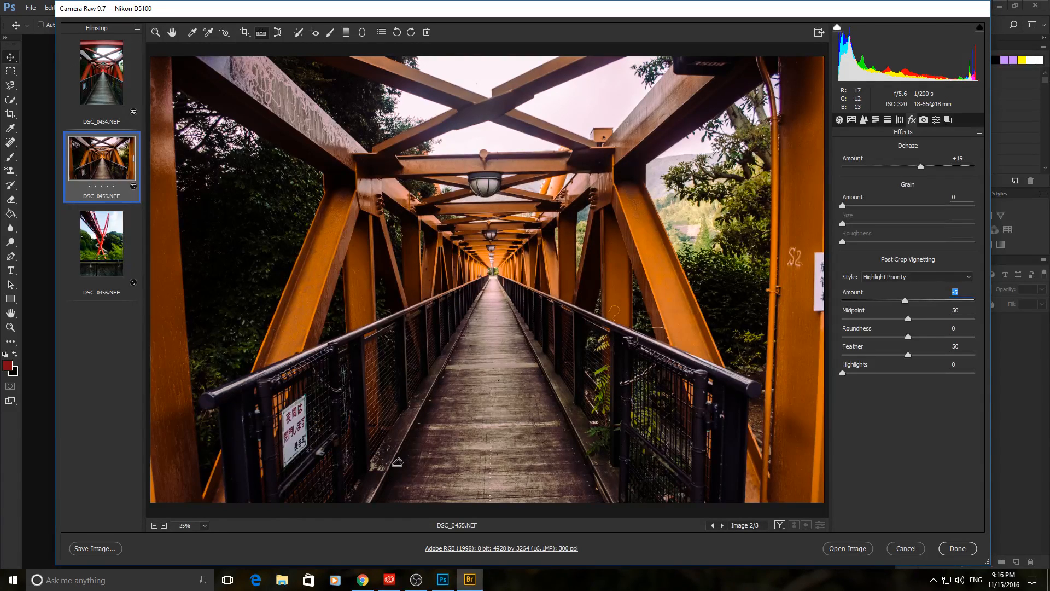
{"action": "left_click_drag", "start_coordinate": [398, 463], "coordinate": [603, 453]}
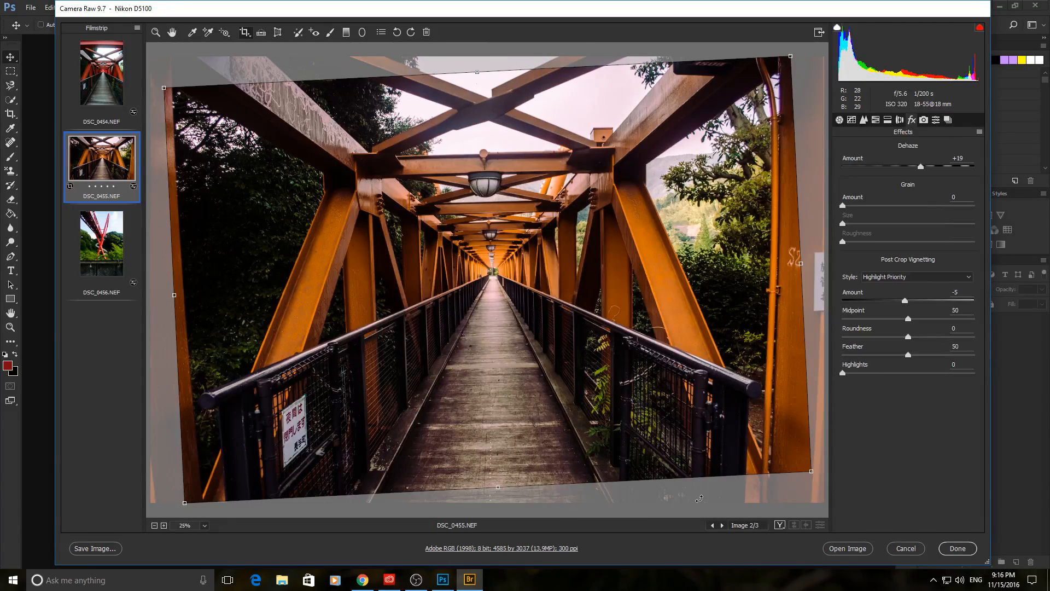
{"action": "key", "text": "Return"}
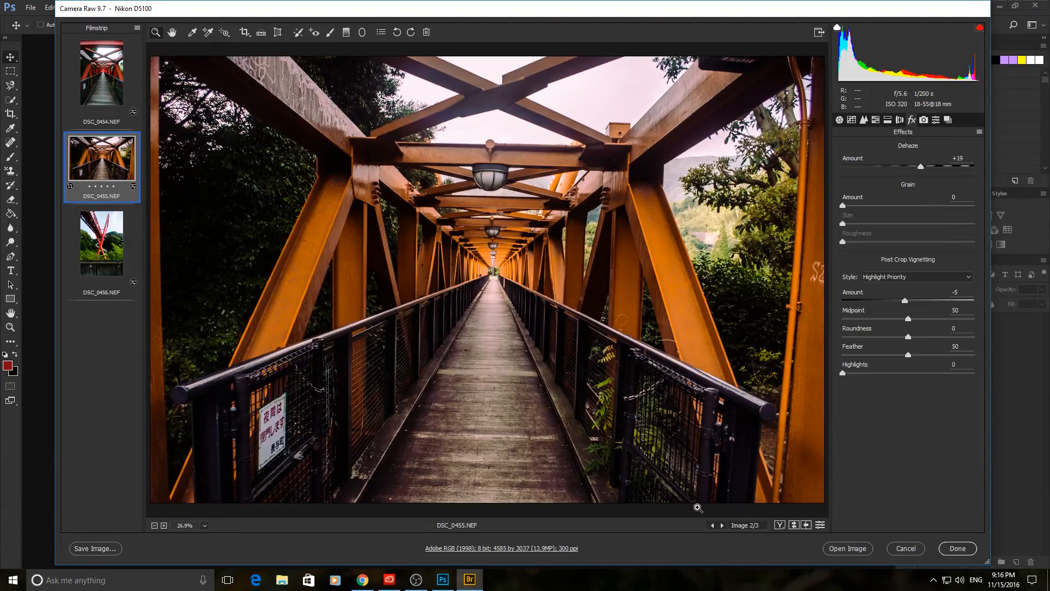
{"action": "key", "text": "ctrl+z"}
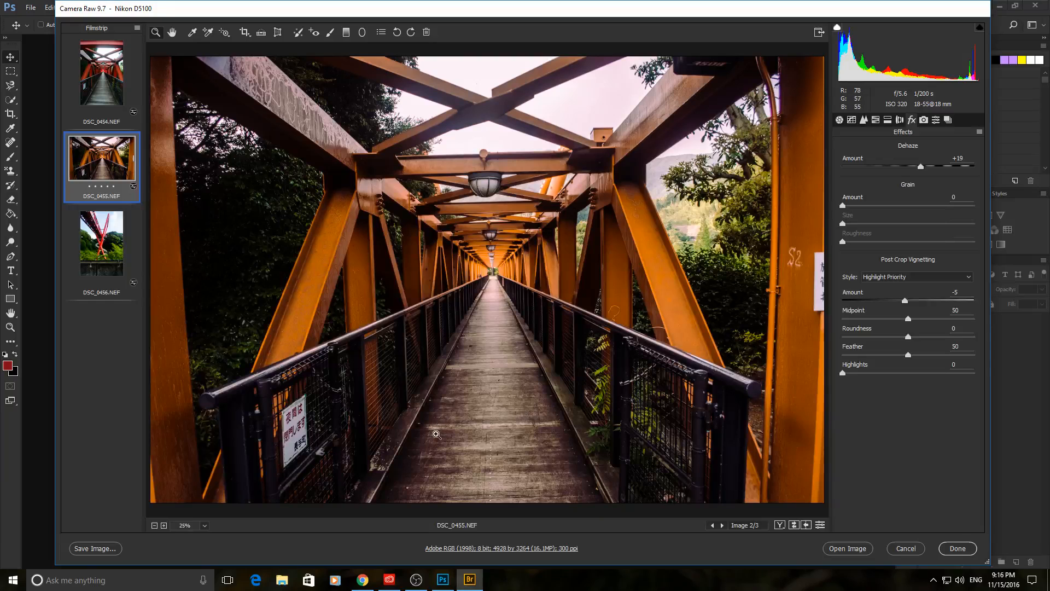
- Straighten and crop the photo using a reference line across the walkway at the near edge of the image
{"action": "left_click", "coordinate": [261, 32]}
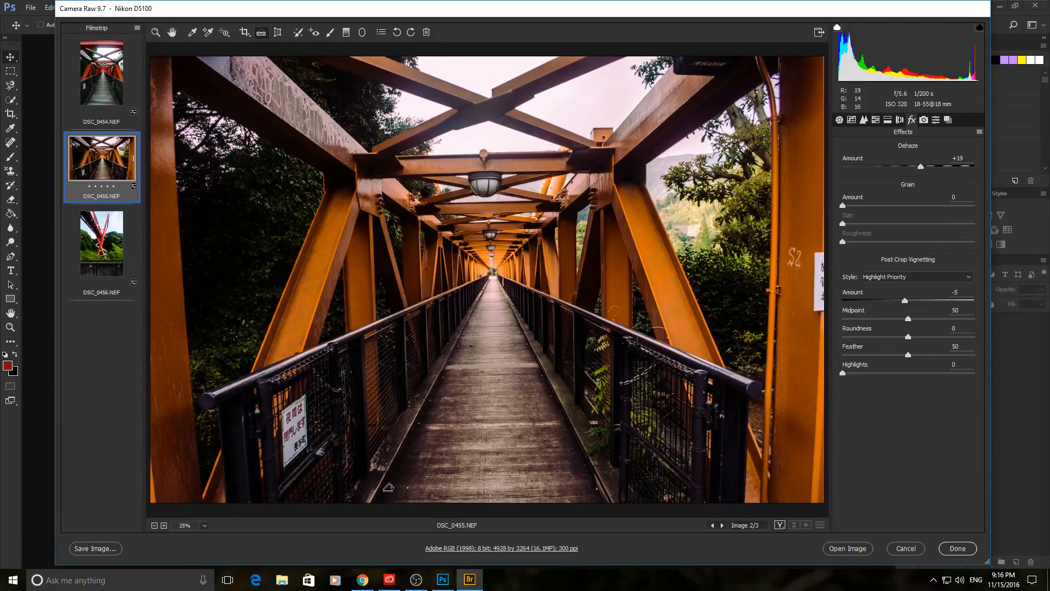
{"action": "left_click_drag", "start_coordinate": [377, 494], "coordinate": [611, 483]}
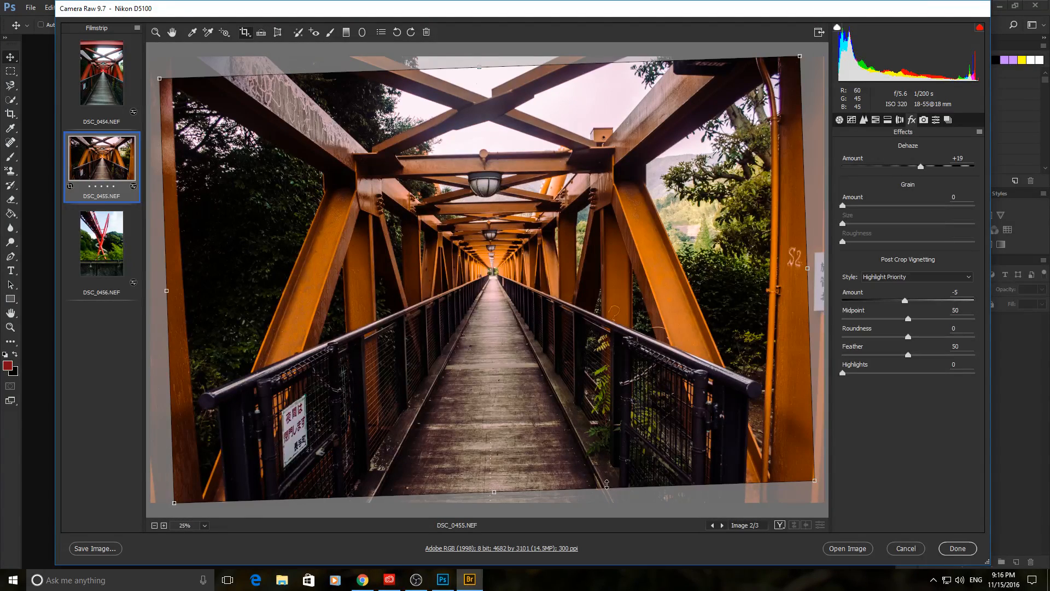
{"action": "key", "text": "z"}
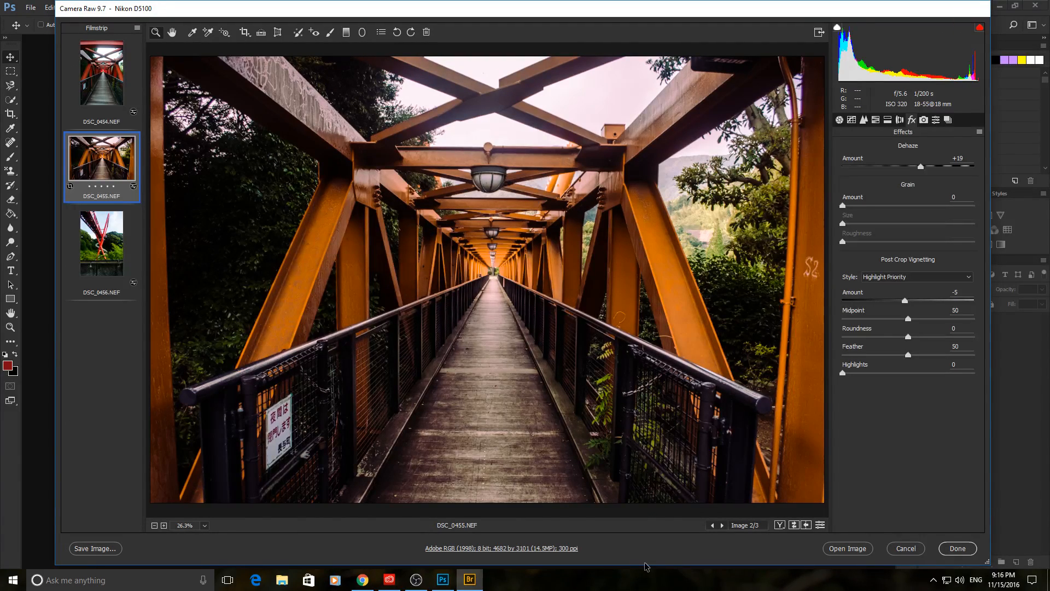
- Undo the last straightening and straighten the photo again along a reference line across the near edge of the walkway
{"action": "key", "text": "ctrl+z"}
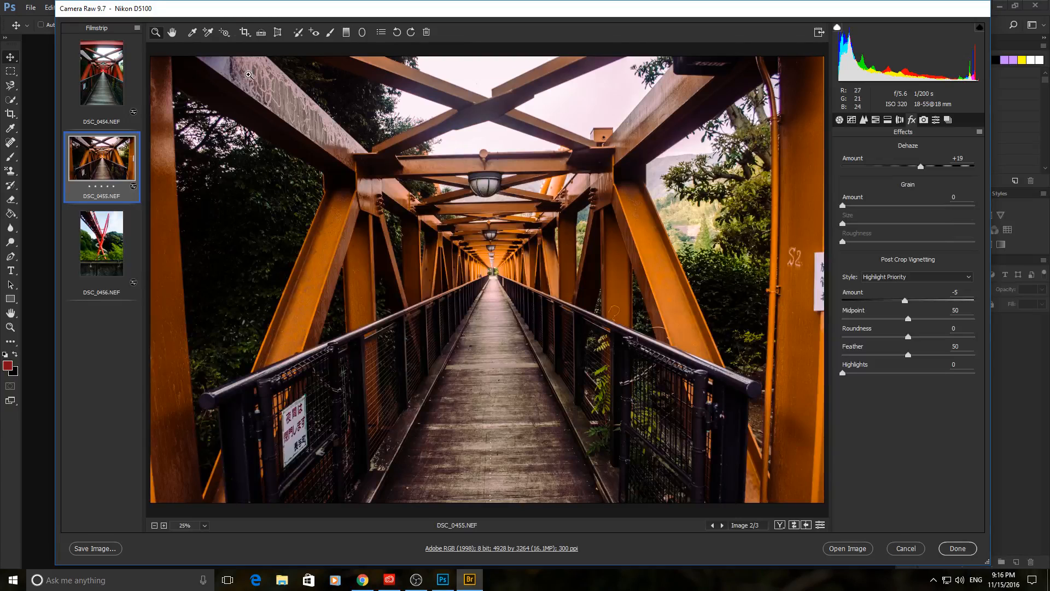
{"action": "left_click", "coordinate": [261, 32]}
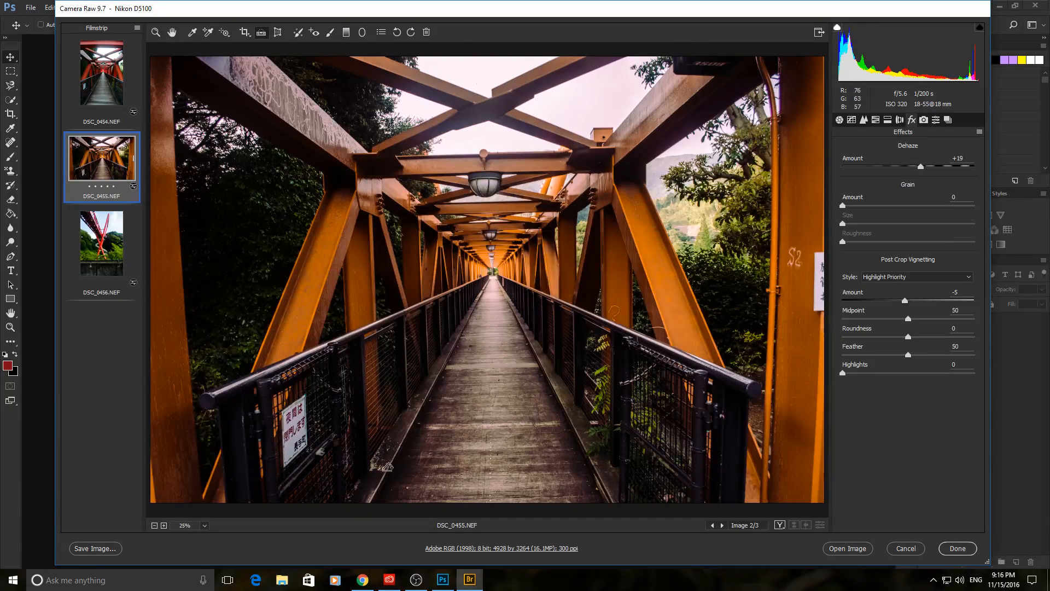
{"action": "left_click_drag", "start_coordinate": [386, 468], "coordinate": [608, 469]}
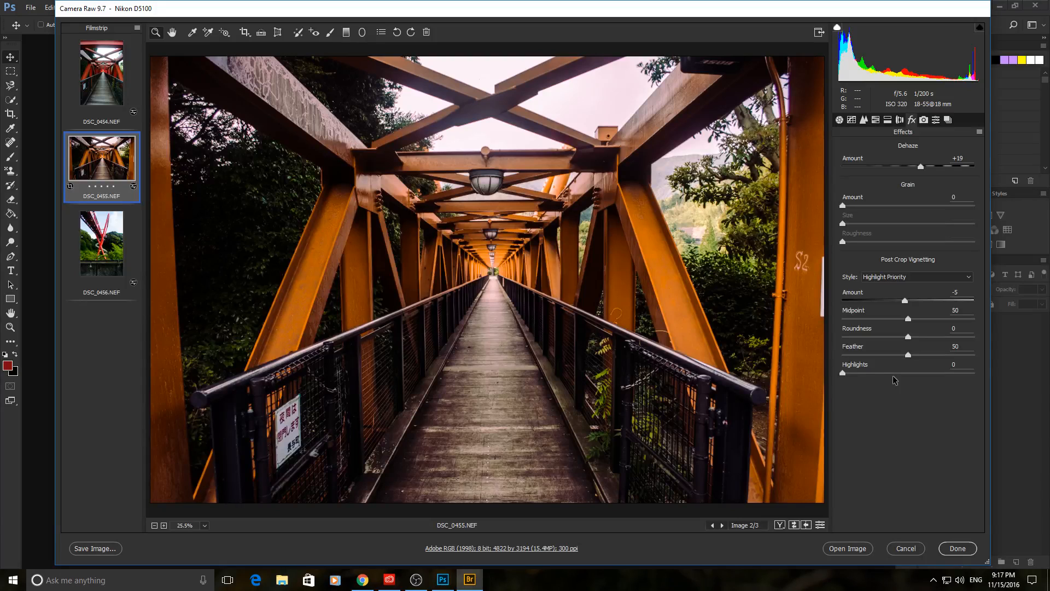
- Inspect the camera calibration settings, including the available camera profiles and process versions, and look at the presets
{"action": "left_click", "coordinate": [924, 121]}
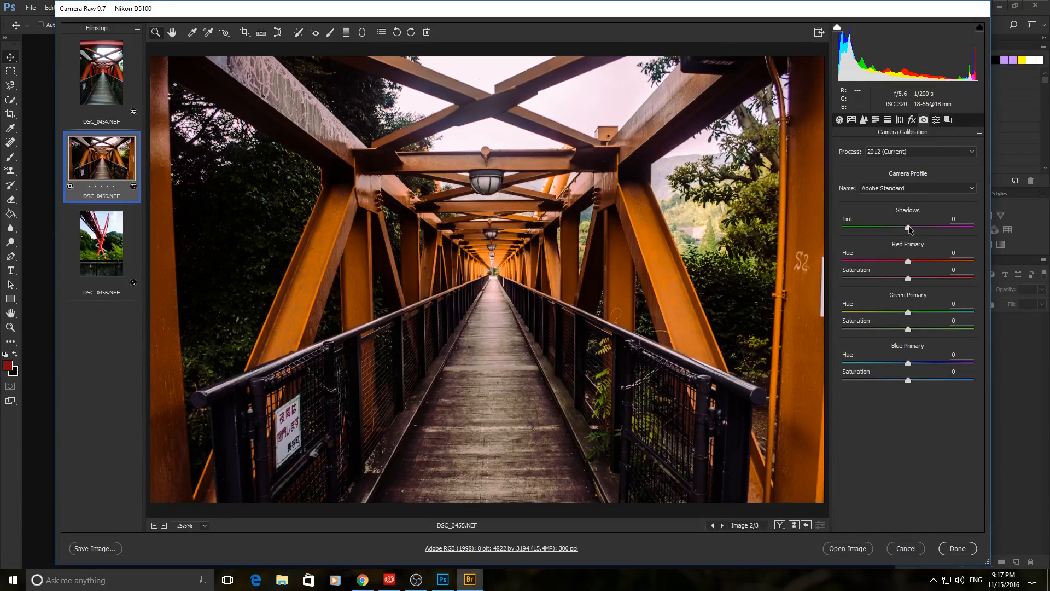
{"action": "left_click", "coordinate": [916, 188]}
{"action": "left_click", "coordinate": [920, 163]}
{"action": "left_click", "coordinate": [922, 153]}
{"action": "left_click", "coordinate": [924, 150]}
{"action": "left_click", "coordinate": [936, 119]}
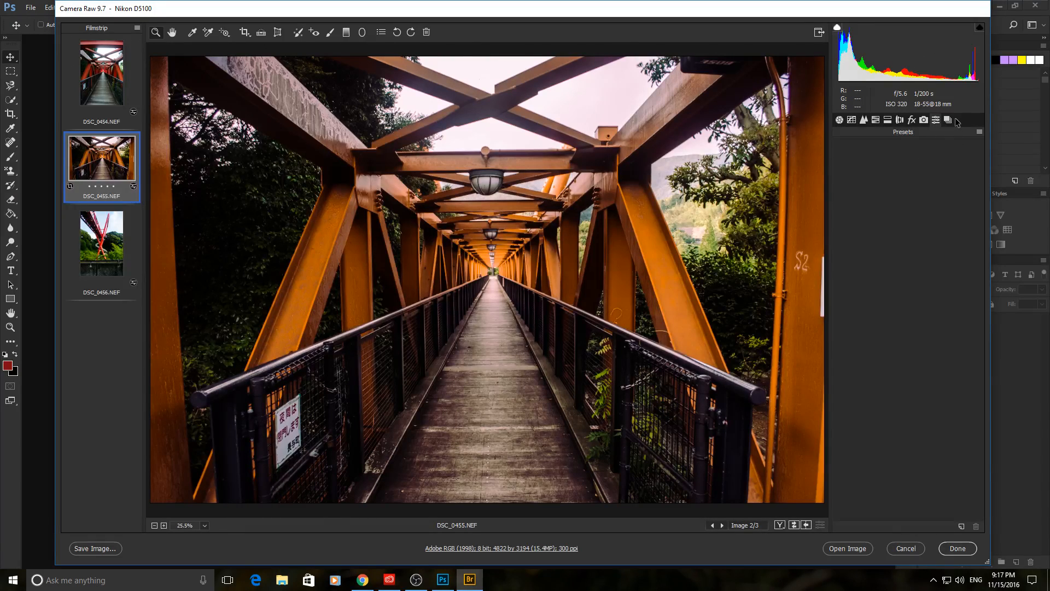
- Save the current edit as a new snapshot named Final
{"action": "left_click", "coordinate": [949, 120]}
{"action": "left_click", "coordinate": [961, 525]}
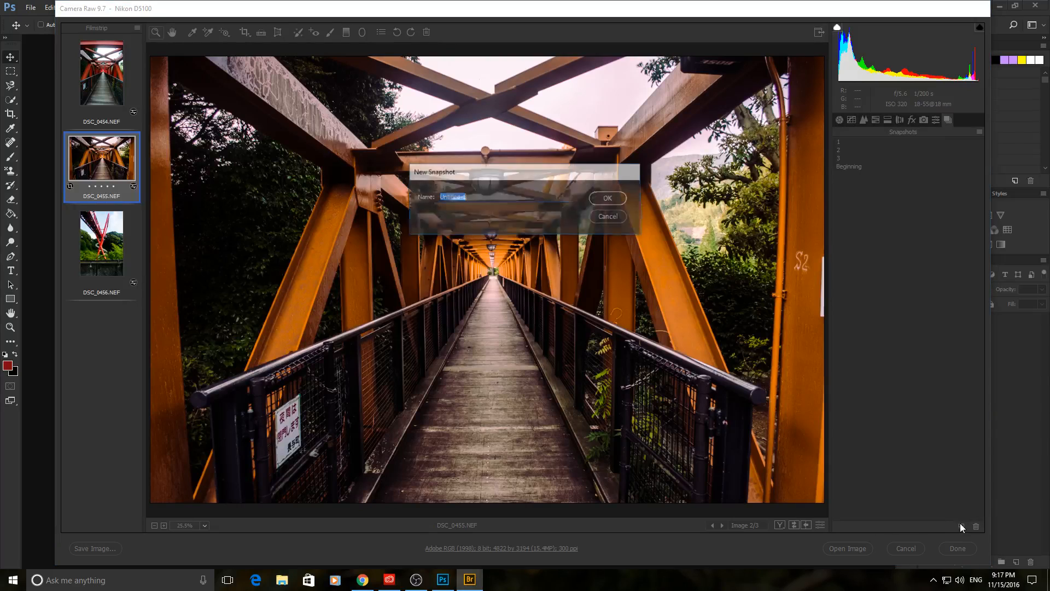
{"action": "type", "text": "Final"}
{"action": "key", "text": "Return"}
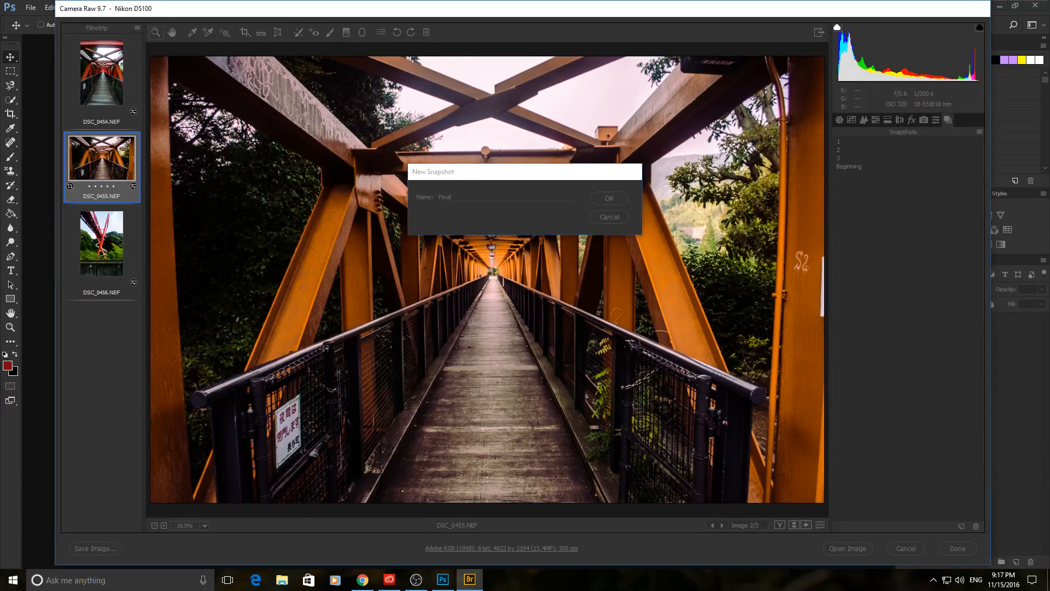
- Compare the Beginning and Final snapshots by alternating between them, leaving Final applied
{"action": "left_click", "coordinate": [871, 166]}
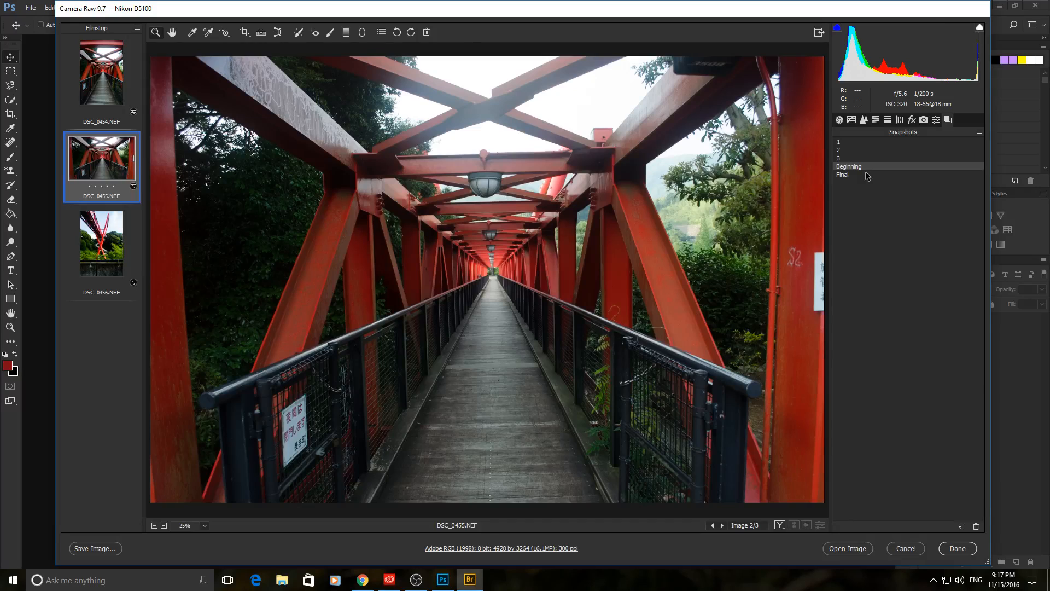
{"action": "left_click", "coordinate": [866, 174]}
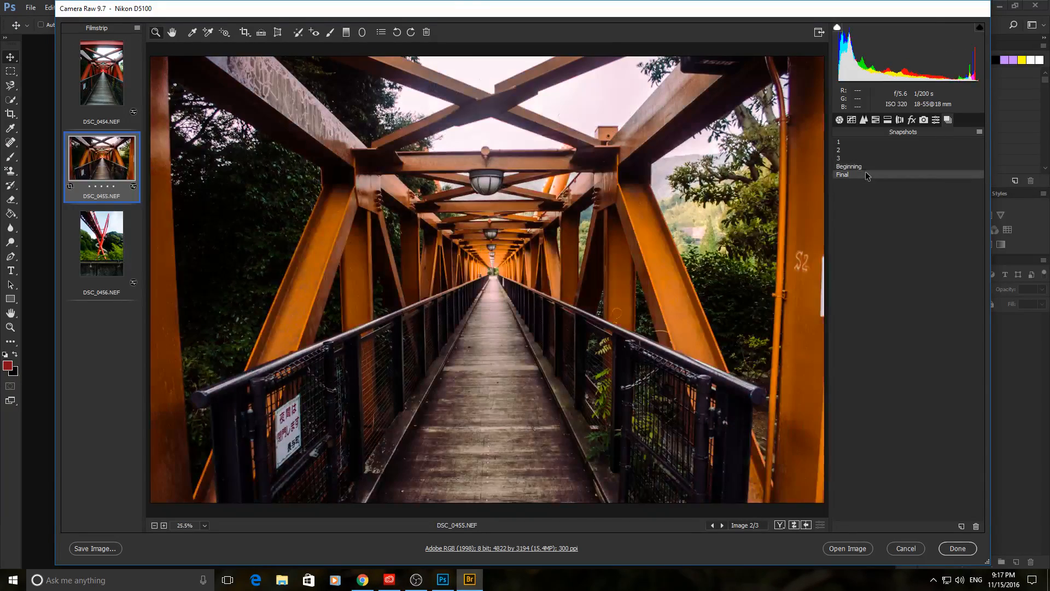
{"action": "left_click", "coordinate": [866, 167]}
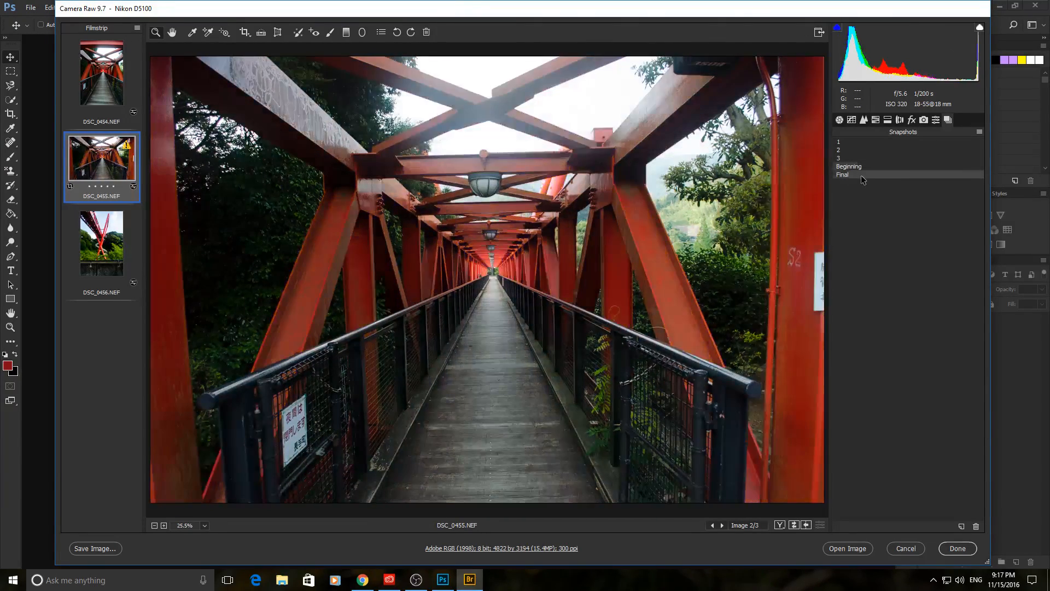
{"action": "left_click", "coordinate": [861, 174]}
{"action": "left_click", "coordinate": [862, 166]}
{"action": "left_click", "coordinate": [863, 175]}
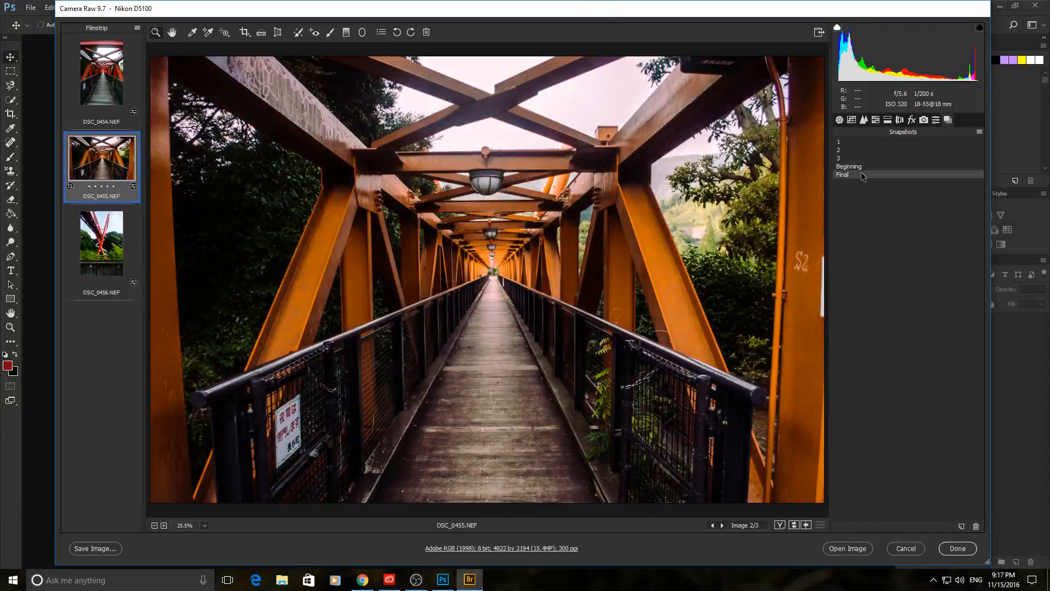
{"action": "left_click", "coordinate": [860, 166]}
{"action": "left_click", "coordinate": [862, 175]}
- Set the white balance by sampling the white sign at the far right edge of the photo
{"action": "left_click", "coordinate": [191, 34]}
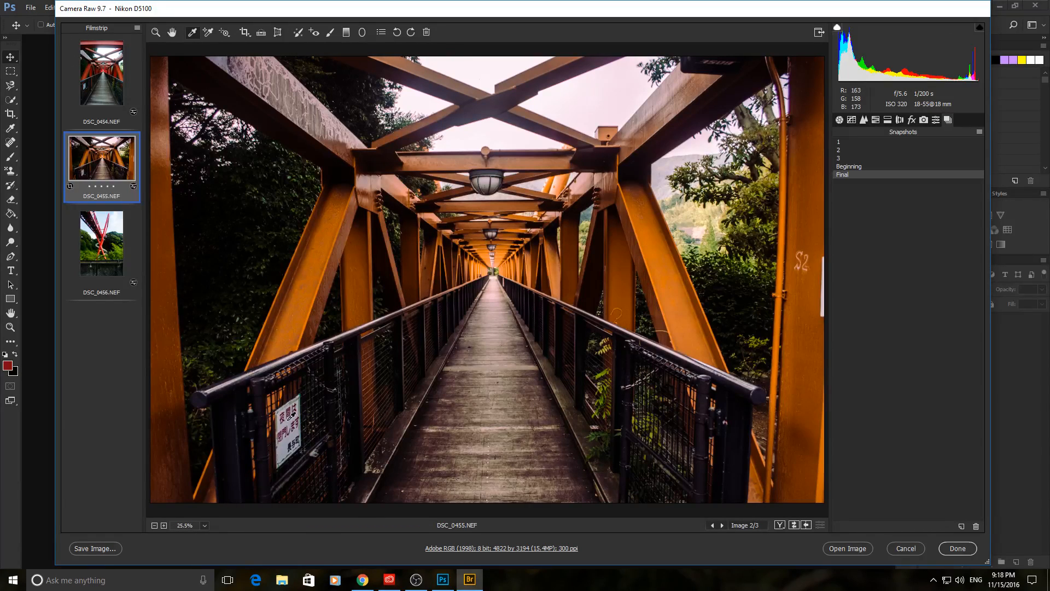
{"action": "left_click", "coordinate": [824, 298]}
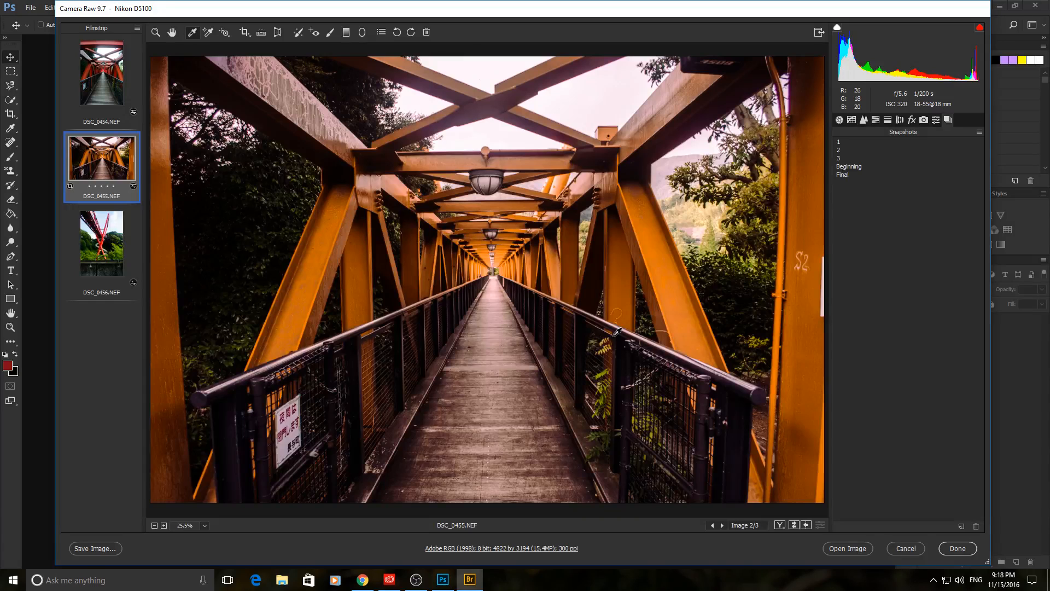
{"action": "key", "text": "ctrl+z"}
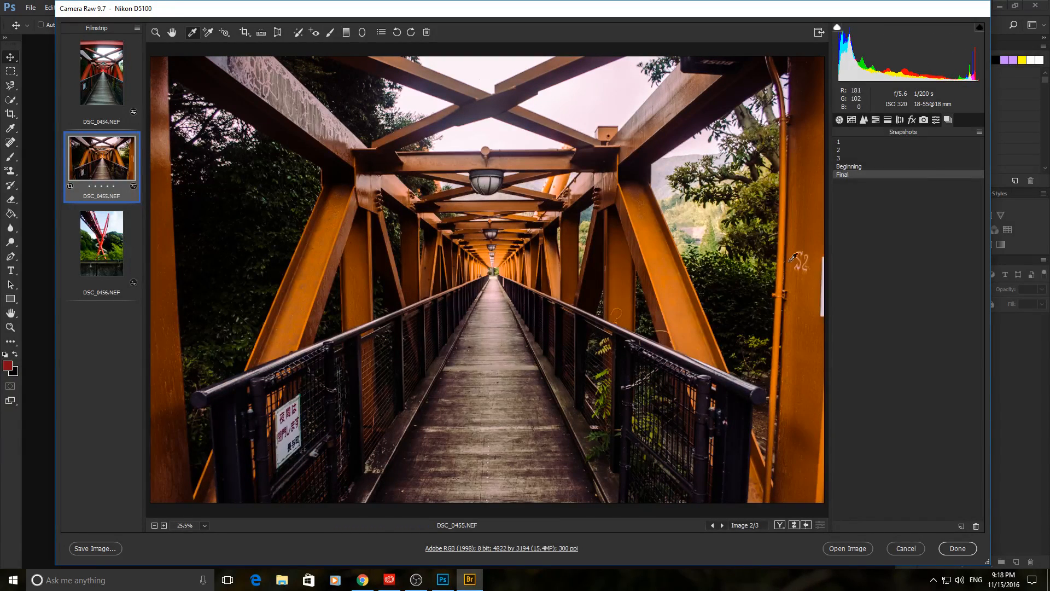
{"action": "left_click", "coordinate": [825, 295]}
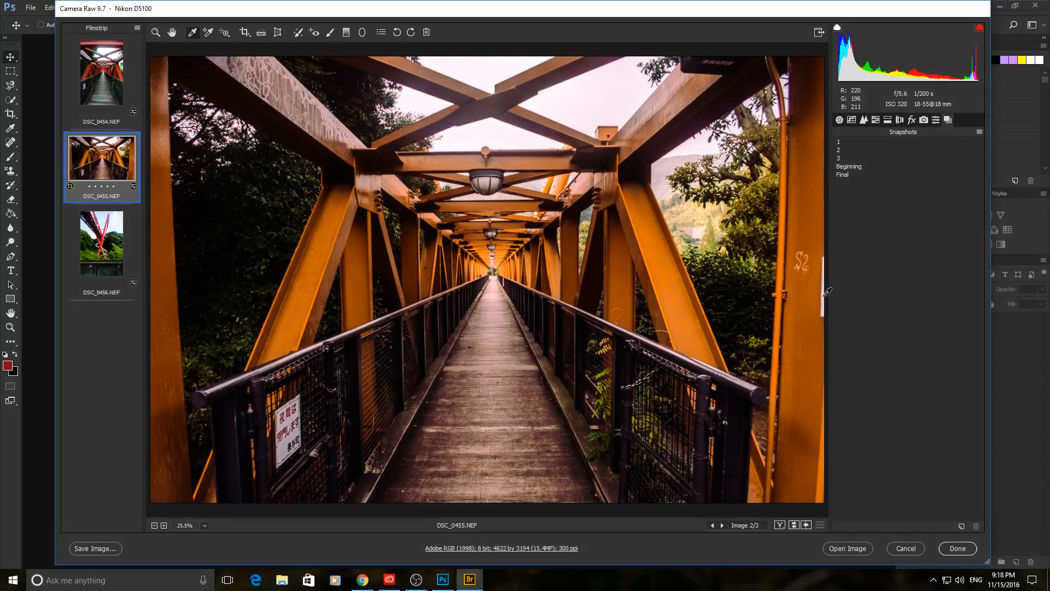
- Place five colour samplers along the left handrail and clear them, and do the same with one on the right orange beam
{"action": "left_click", "coordinate": [208, 32]}
{"action": "left_click", "coordinate": [336, 342]}
{"action": "left_click", "coordinate": [355, 349]}
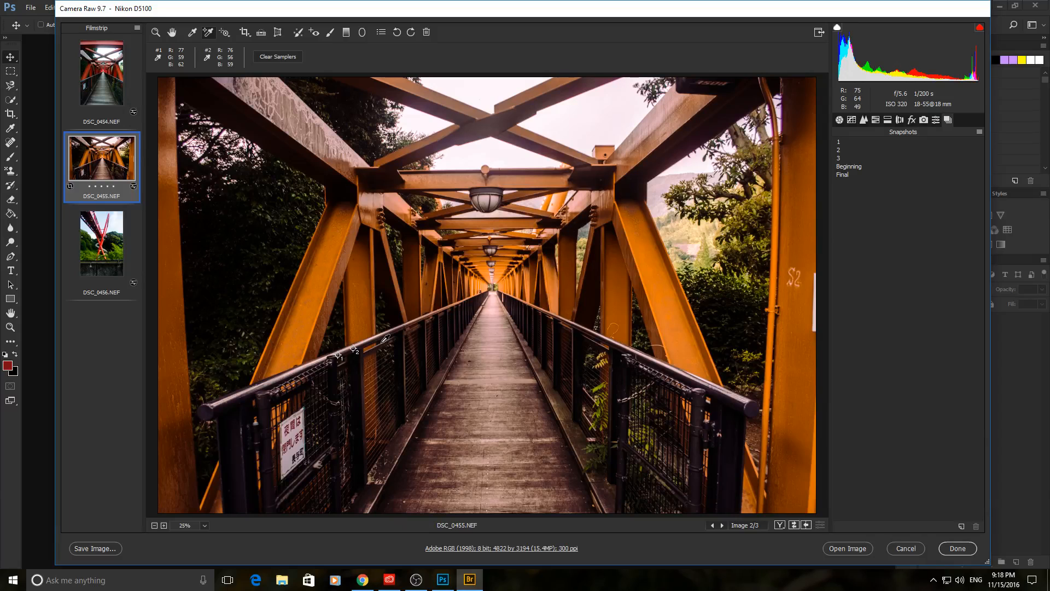
{"action": "left_click", "coordinate": [382, 343]}
{"action": "left_click", "coordinate": [411, 326]}
{"action": "left_click", "coordinate": [435, 309]}
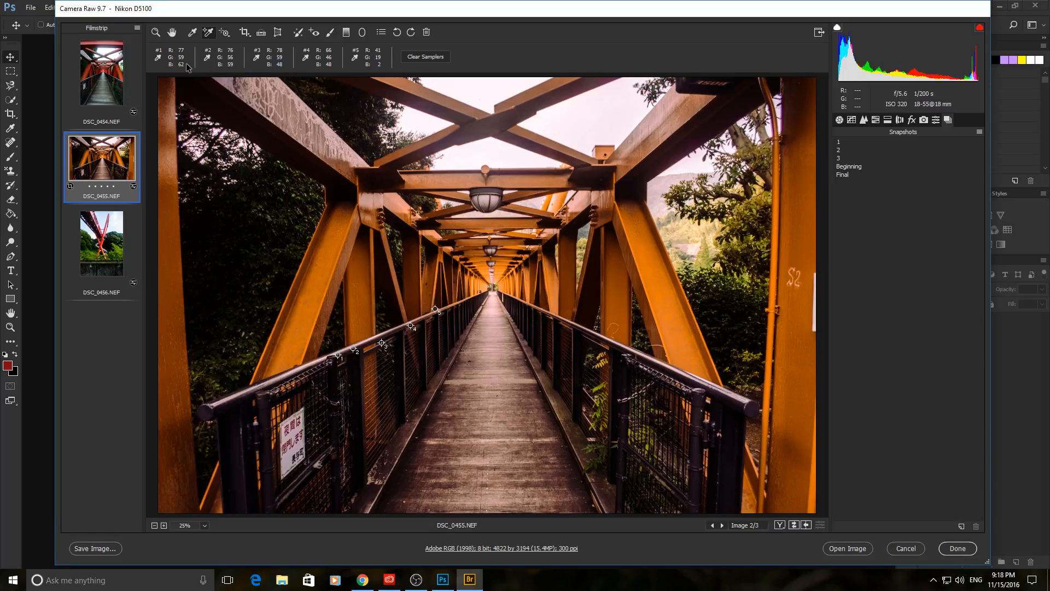
{"action": "left_click", "coordinate": [427, 57]}
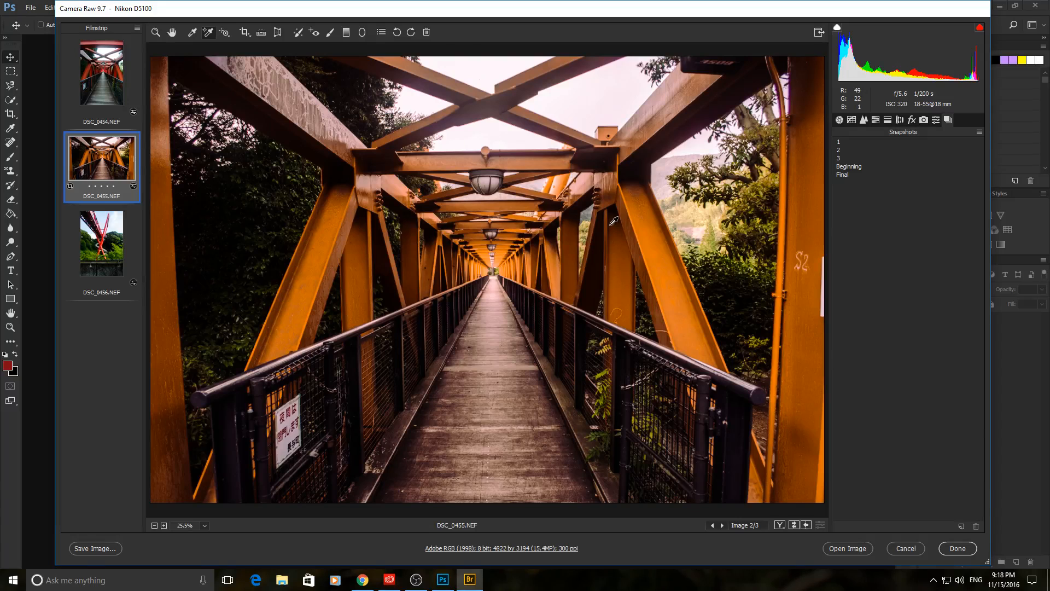
{"action": "left_click", "coordinate": [664, 250]}
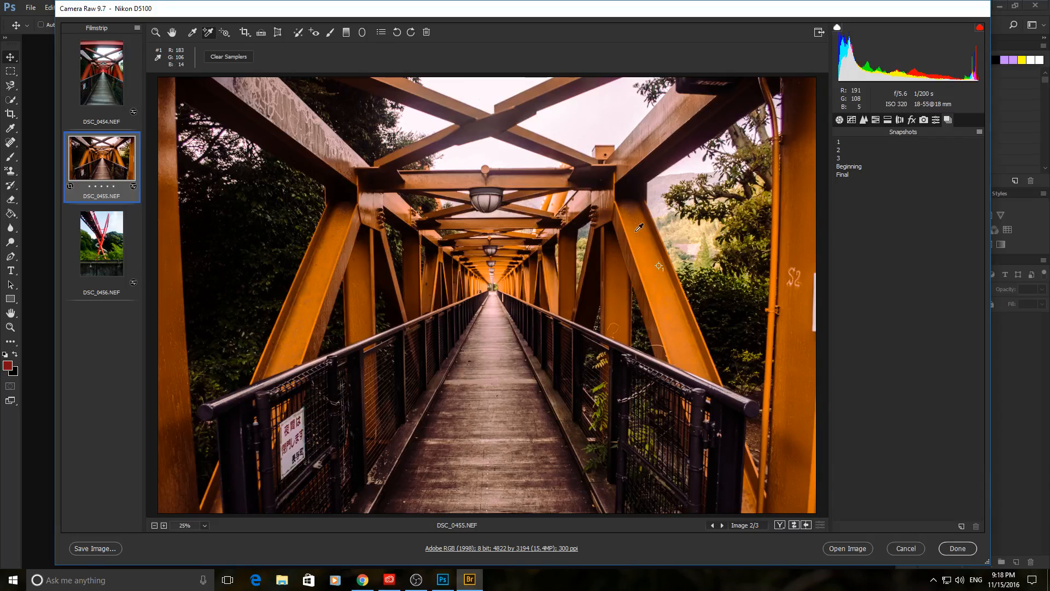
{"action": "left_click", "coordinate": [215, 57]}
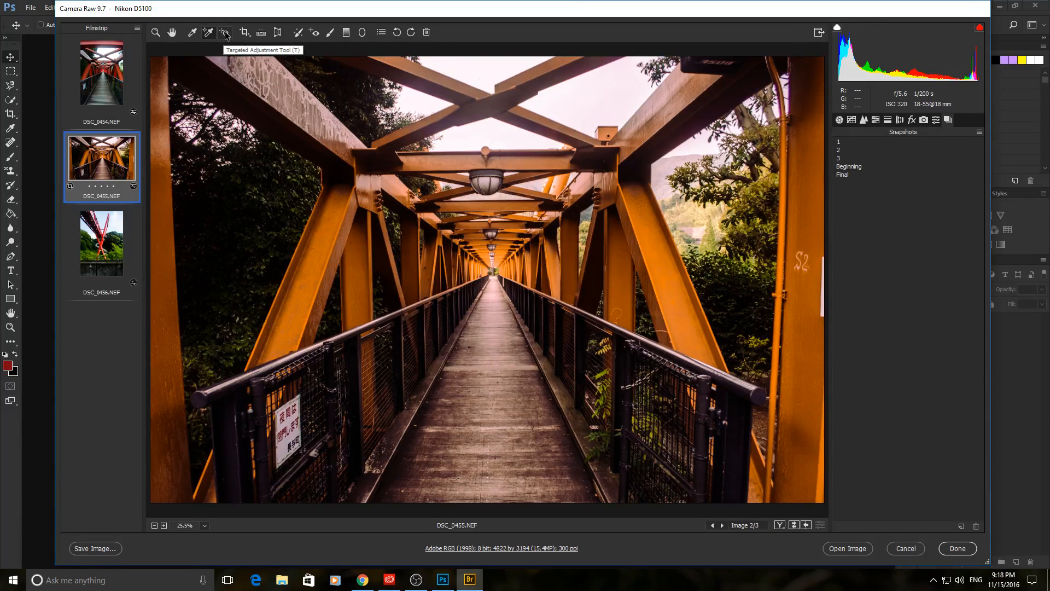
- Try the Targeted Adjustment tool on the beams, sky and dark foliage, and undo the resulting tone changes
{"action": "left_click", "coordinate": [225, 33]}
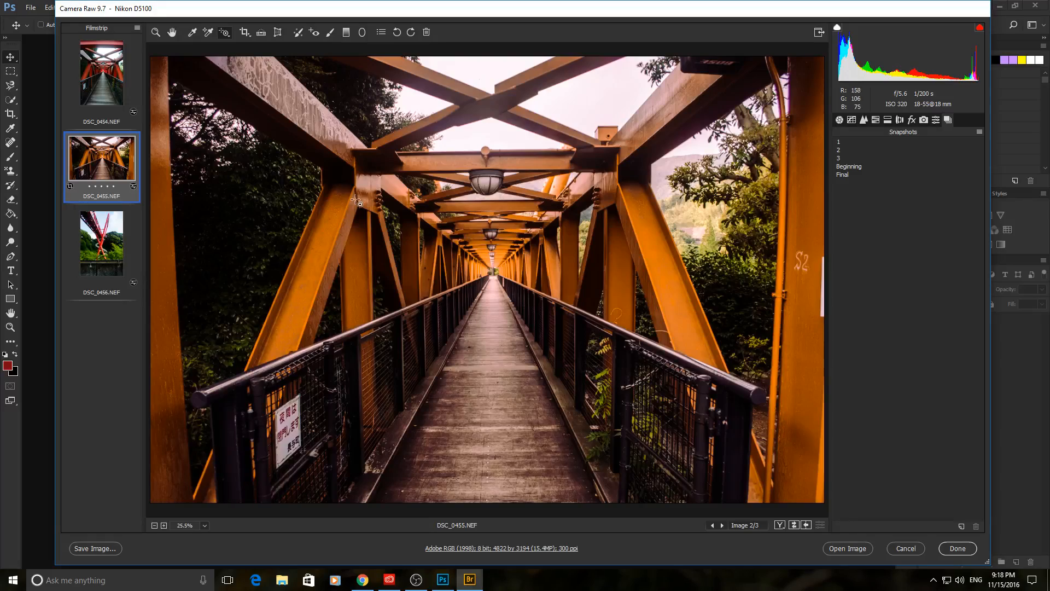
{"action": "mouse_move", "coordinate": [356, 202]}
{"action": "left_mouse_down"}
{"action": "mouse_move", "coordinate": [359, 225]}
{"action": "mouse_move", "coordinate": [359, 198]}
{"action": "left_mouse_up"}
{"action": "left_click_drag", "start_coordinate": [487, 133], "coordinate": [428, 126]}
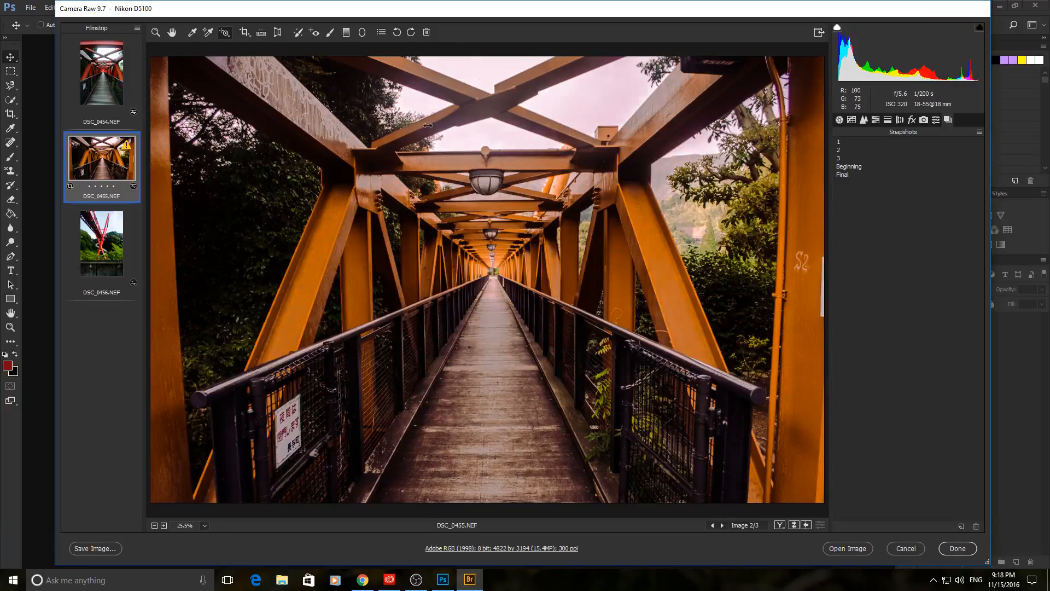
{"action": "key", "text": "ctrl+z"}
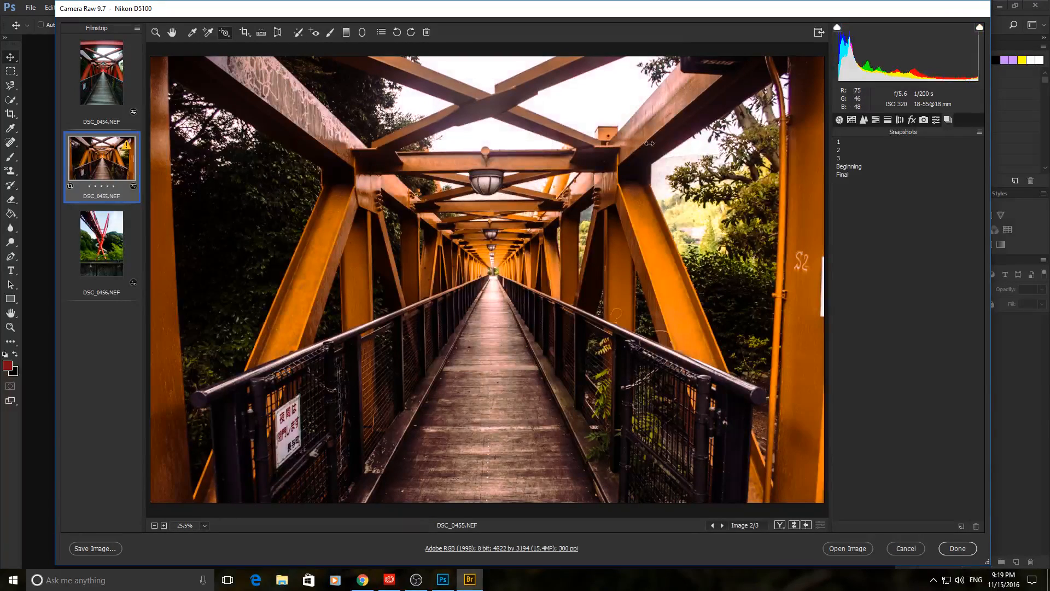
{"action": "key", "text": "ctrl+z"}
{"action": "key", "text": "ctrl+z"}
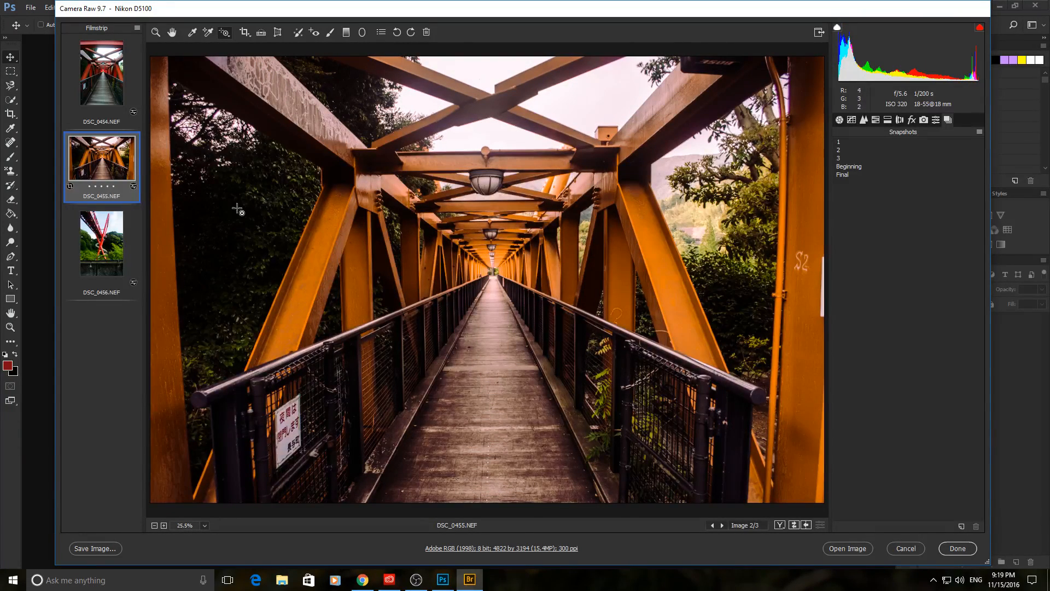
{"action": "left_click_drag", "start_coordinate": [189, 233], "coordinate": [202, 201]}
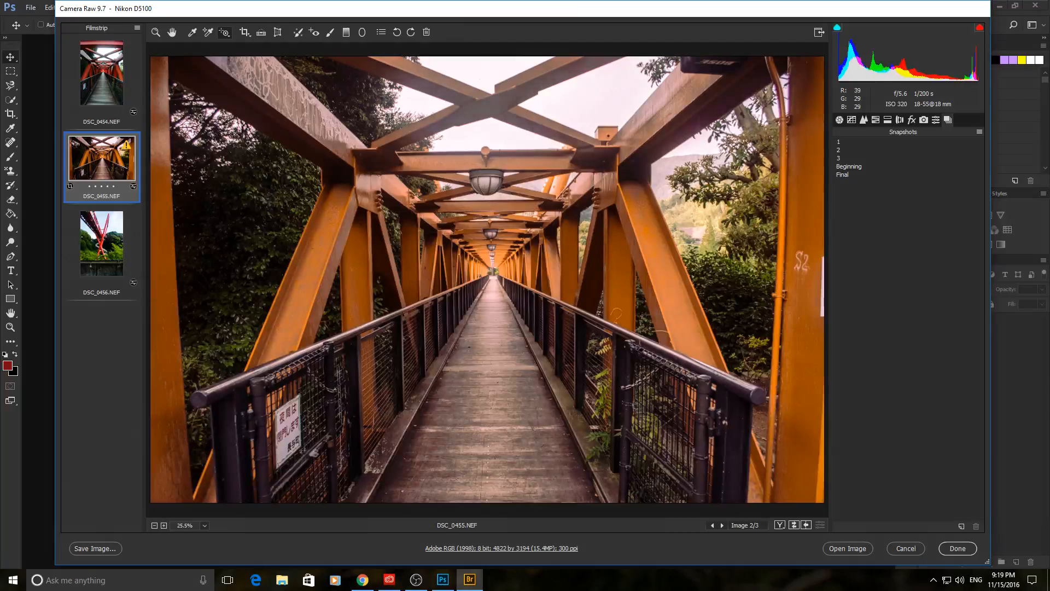
{"action": "key", "text": "ctrl+z"}
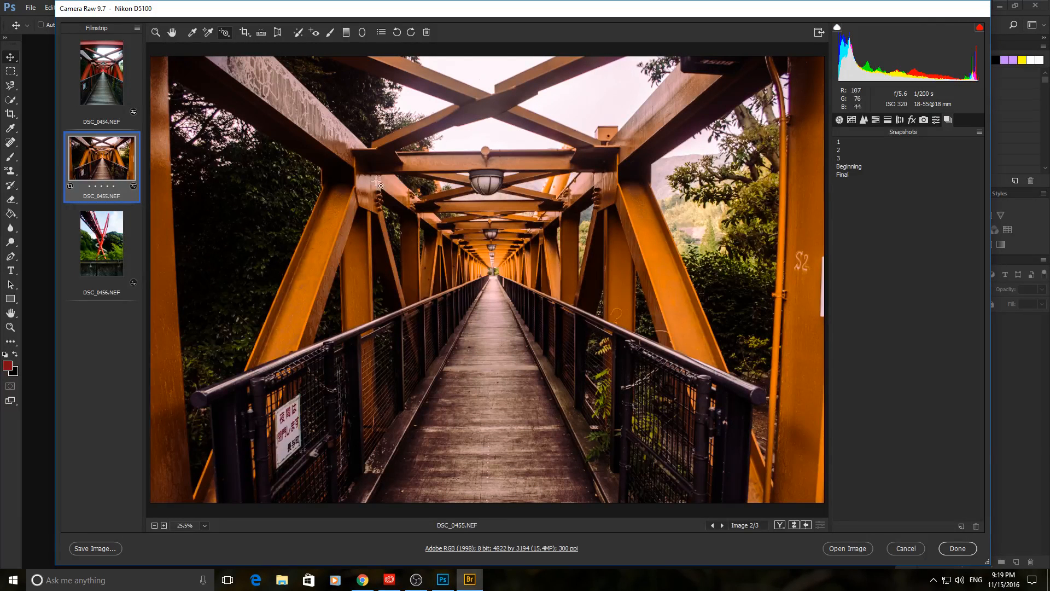
- Try correcting the perspective with Guided Upright lines drawn over the walkway, and undo the guides
{"action": "left_click", "coordinate": [246, 34]}
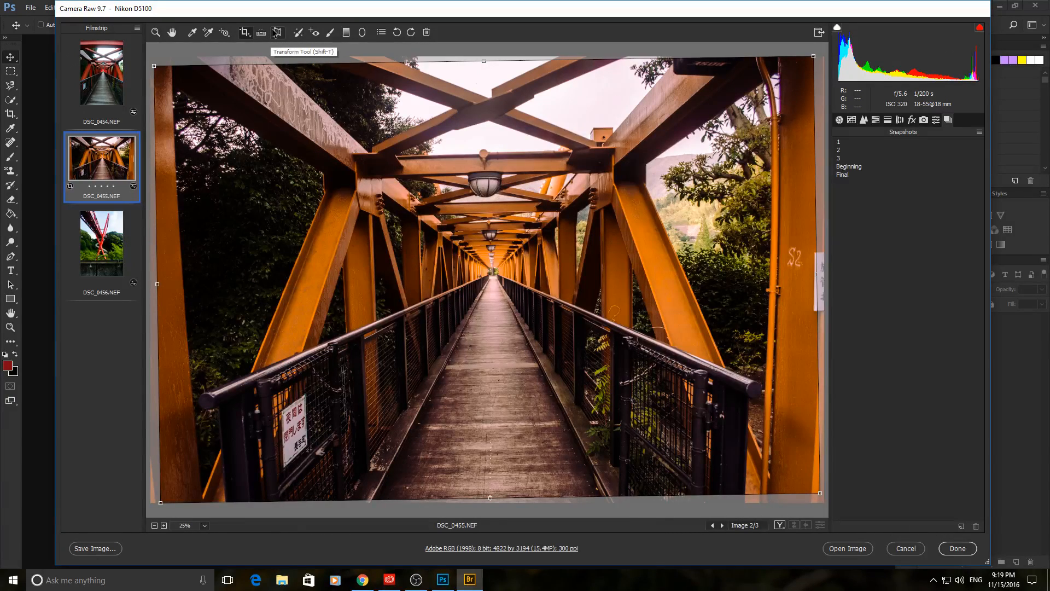
{"action": "left_click", "coordinate": [277, 33]}
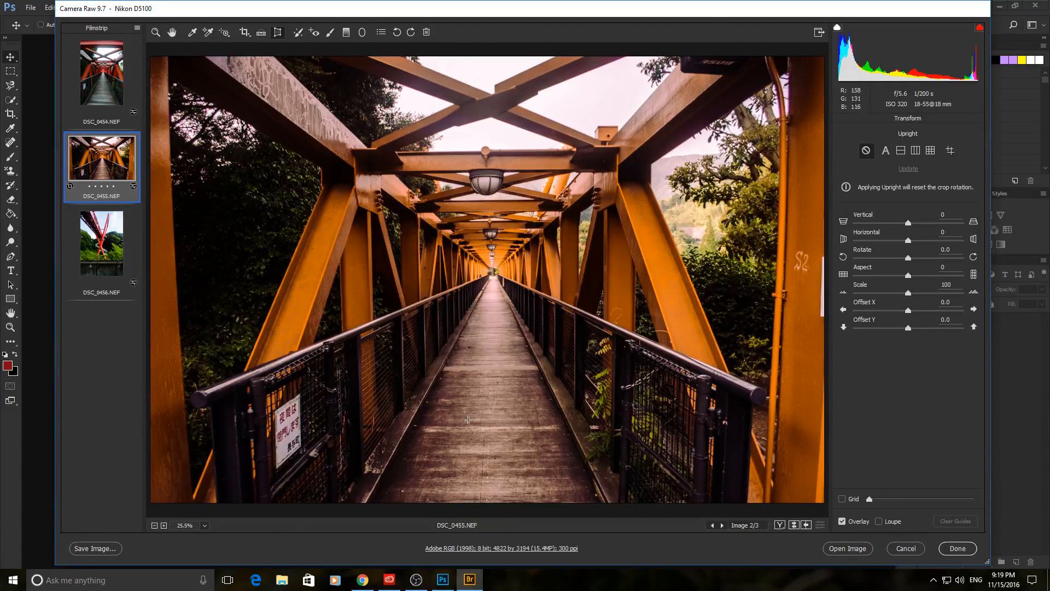
{"action": "mouse_move", "coordinate": [411, 421]}
{"action": "left_mouse_down"}
{"action": "mouse_move", "coordinate": [558, 321]}
{"action": "mouse_move", "coordinate": [570, 456]}
{"action": "left_mouse_up"}
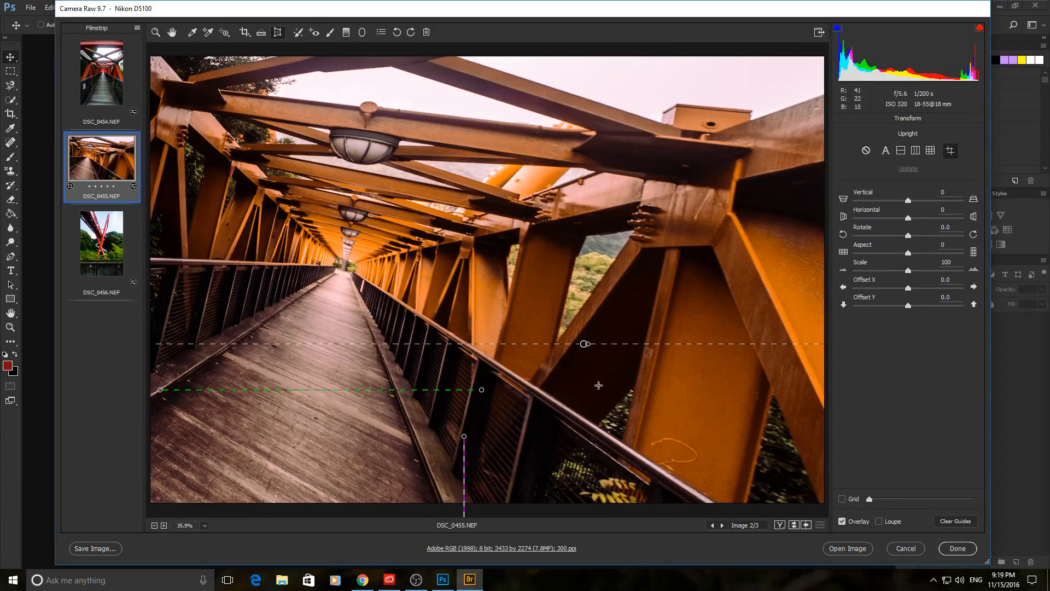
{"action": "key", "text": "ctrl+z"}
{"action": "key", "text": "ctrl+z"}
{"action": "key", "text": "ctrl+z"}
{"action": "key", "text": "ctrl+z"}
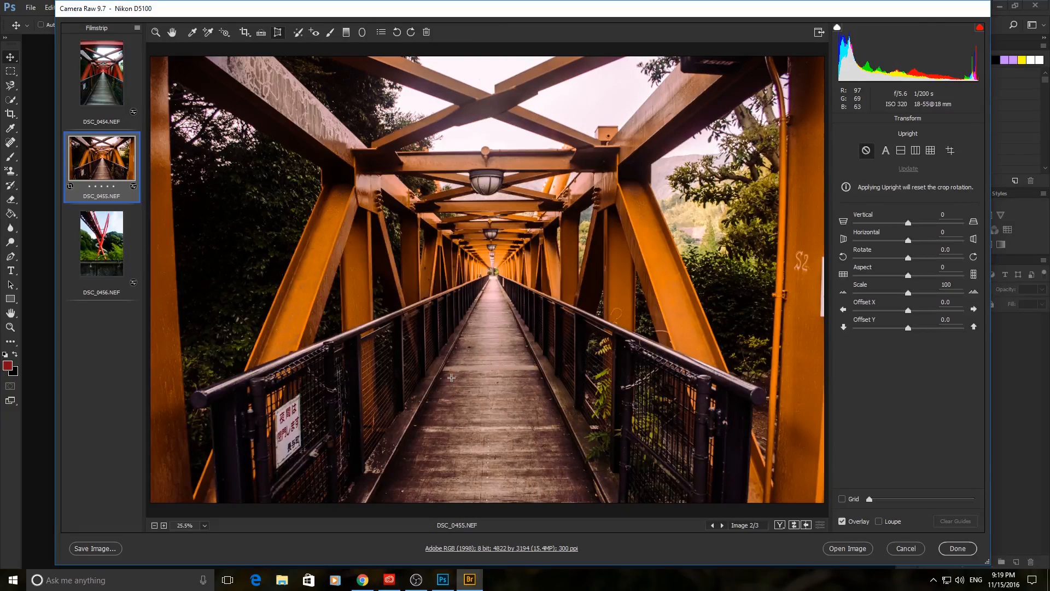
- Try Guided Upright with two horizontal guides across the middle and near walkway planks, and undo the transformation
{"action": "mouse_move", "coordinate": [446, 359]}
{"action": "left_mouse_down"}
{"action": "mouse_move", "coordinate": [553, 355]}
{"action": "mouse_move", "coordinate": [546, 360]}
{"action": "left_mouse_up"}
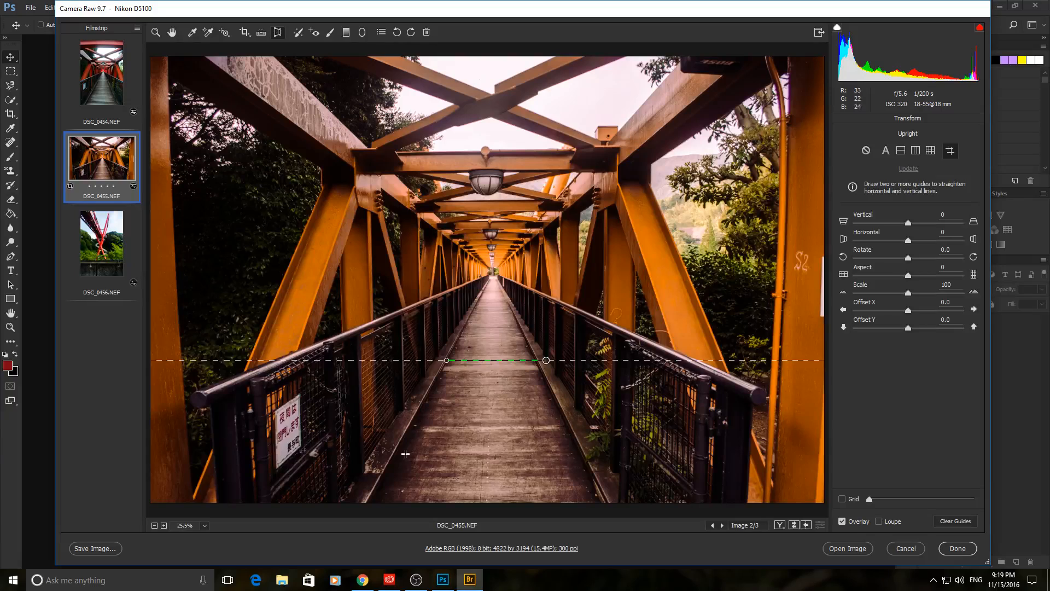
{"action": "left_click_drag", "start_coordinate": [377, 481], "coordinate": [595, 477]}
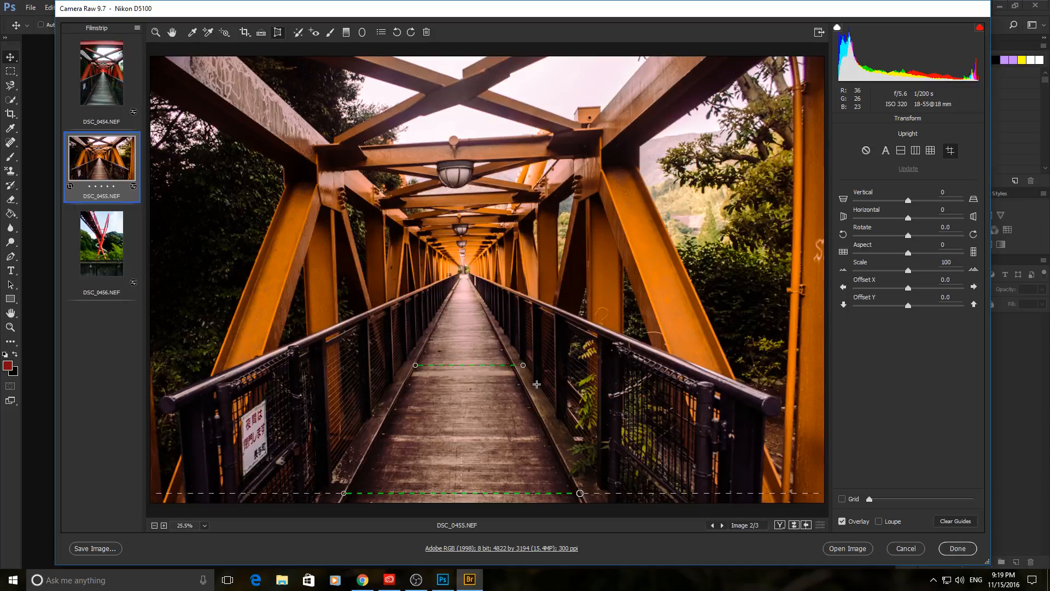
{"action": "key", "text": "ctrl+z"}
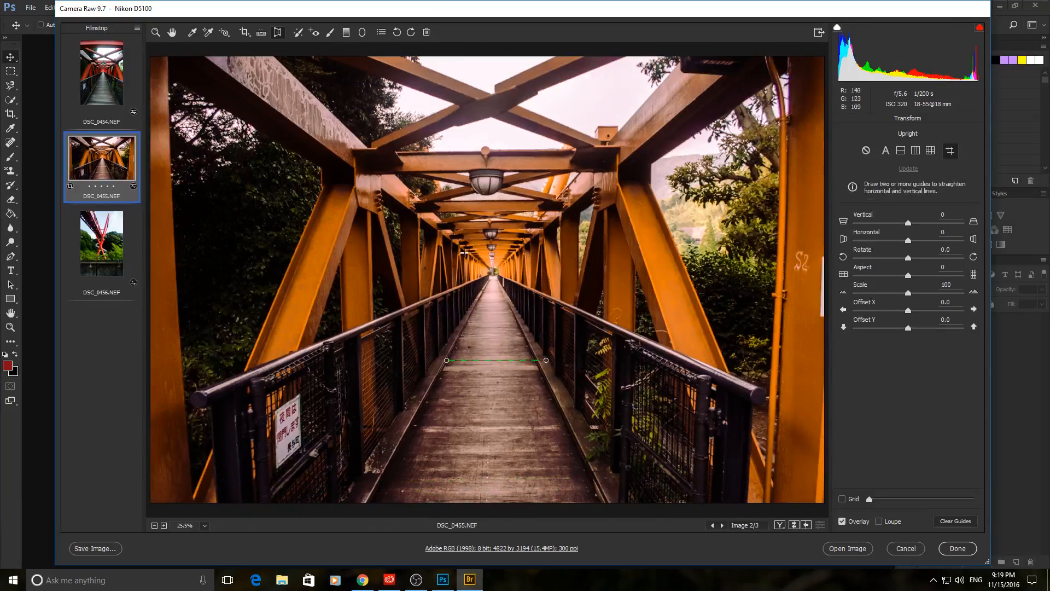
{"action": "key", "text": "ctrl+z"}
{"action": "key", "text": "ctrl+alt+z"}
{"action": "key", "text": "ctrl+alt+z"}
{"action": "key", "text": "ctrl+alt+z"}
{"action": "left_click", "coordinate": [277, 32]}
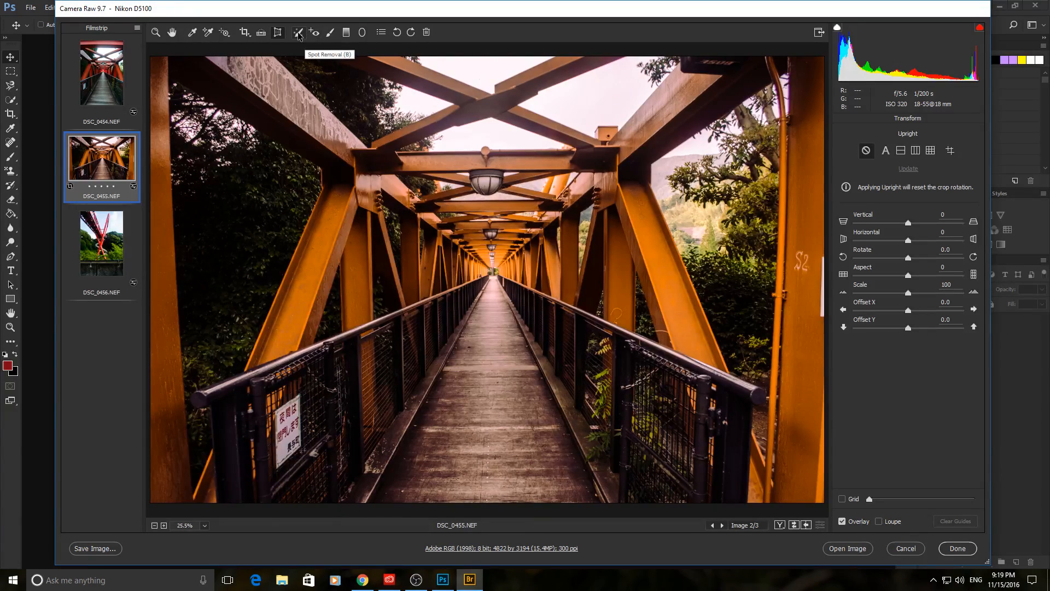
- Try Spot Removal over the white Japanese sign on the left railing, and undo the patch
{"action": "left_click", "coordinate": [298, 34]}
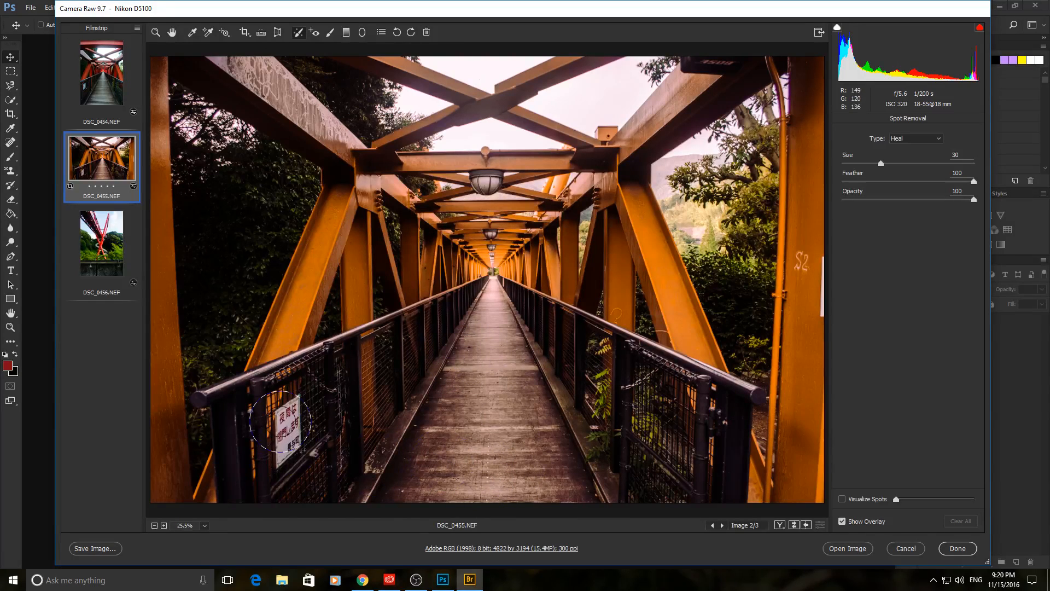
{"action": "mouse_move", "coordinate": [280, 420]}
{"action": "left_mouse_down"}
{"action": "mouse_move", "coordinate": [298, 409]}
{"action": "mouse_move", "coordinate": [266, 443]}
{"action": "mouse_move", "coordinate": [279, 430]}
{"action": "left_mouse_up"}
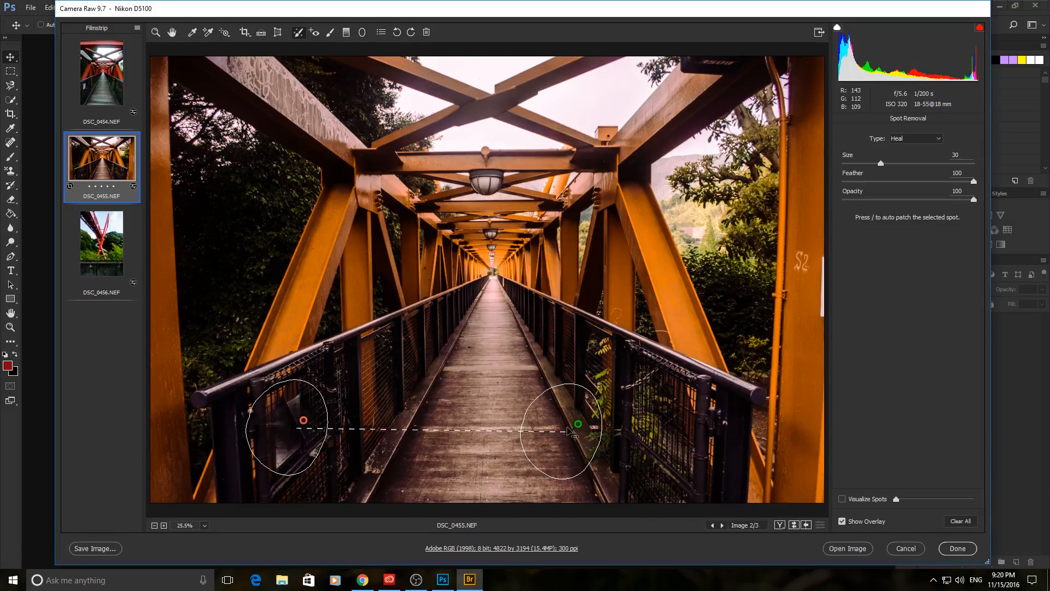
{"action": "key", "text": "ctrl+z"}
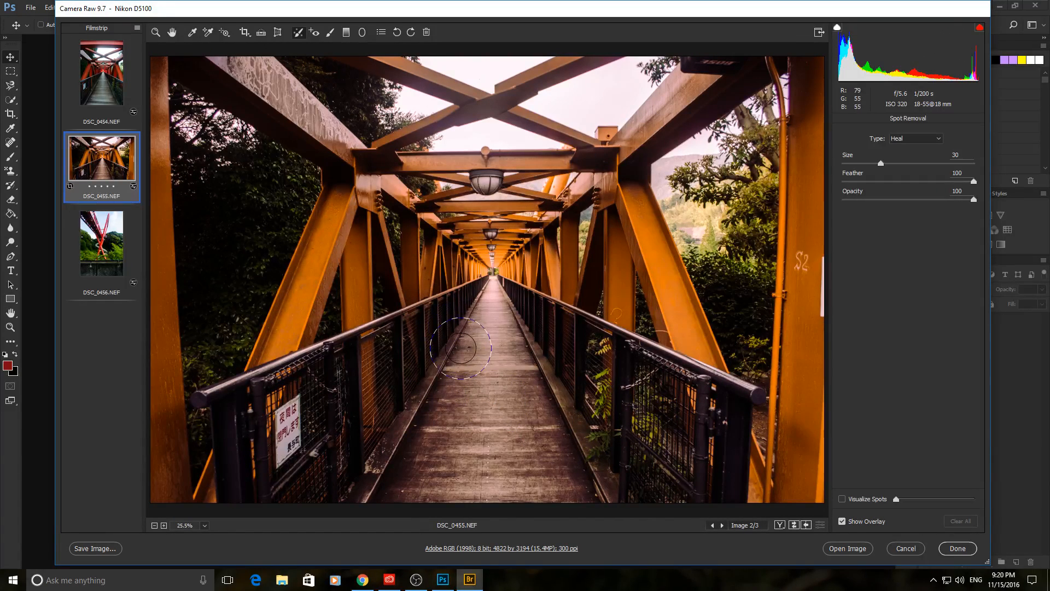
- Heal a strip across the middle of the walkway, sampling from the nearer planks, and fine-tune the position of the healed area
{"action": "scroll", "coordinate": [479, 359], "scroll_direction": "up", "scroll_amount": 3}
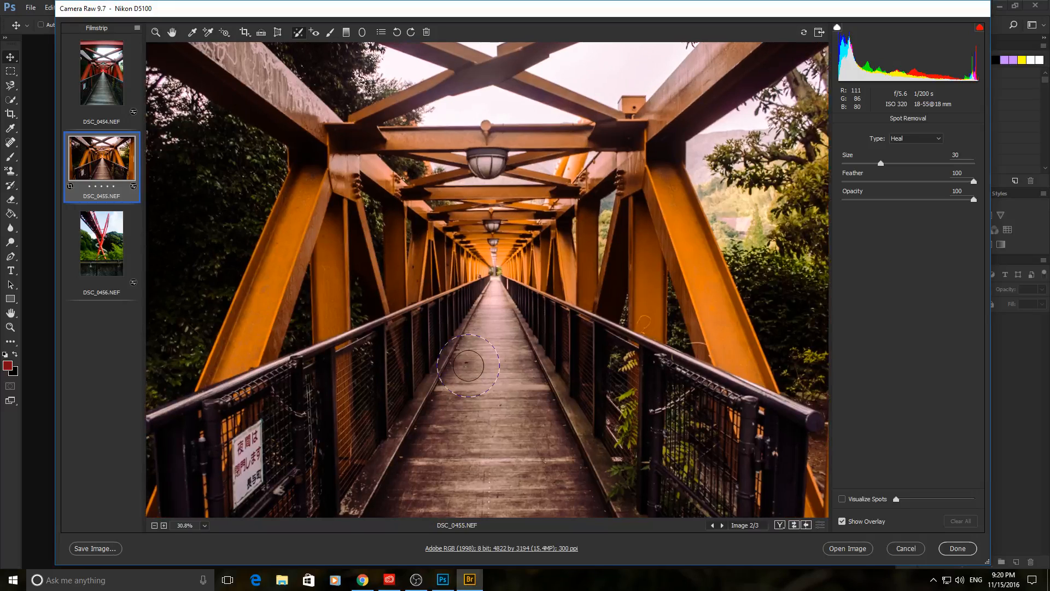
{"action": "left_click_drag", "start_coordinate": [468, 366], "coordinate": [505, 365]}
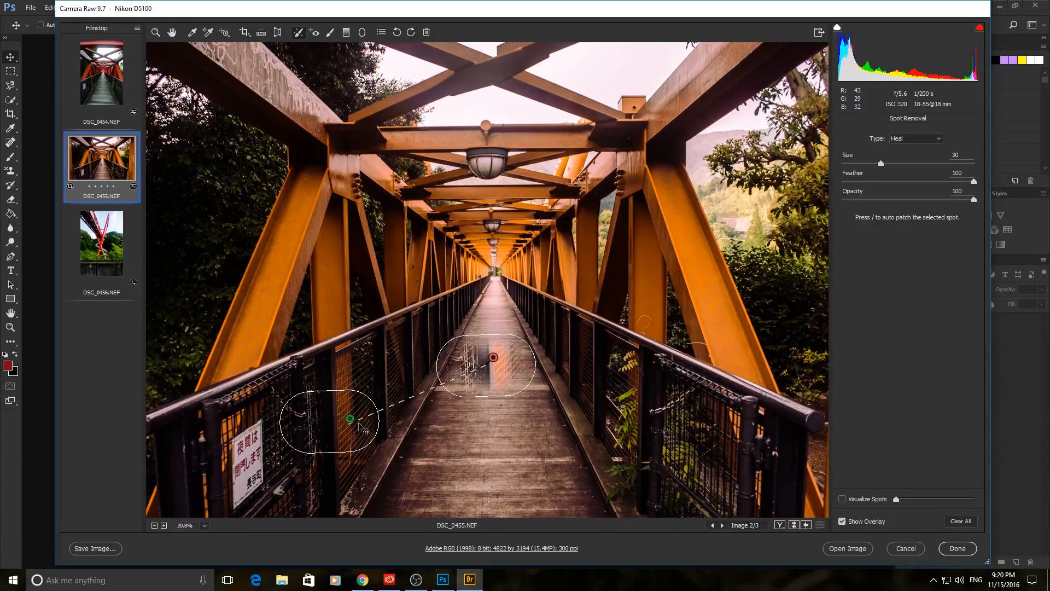
{"action": "left_click_drag", "start_coordinate": [337, 413], "coordinate": [491, 453]}
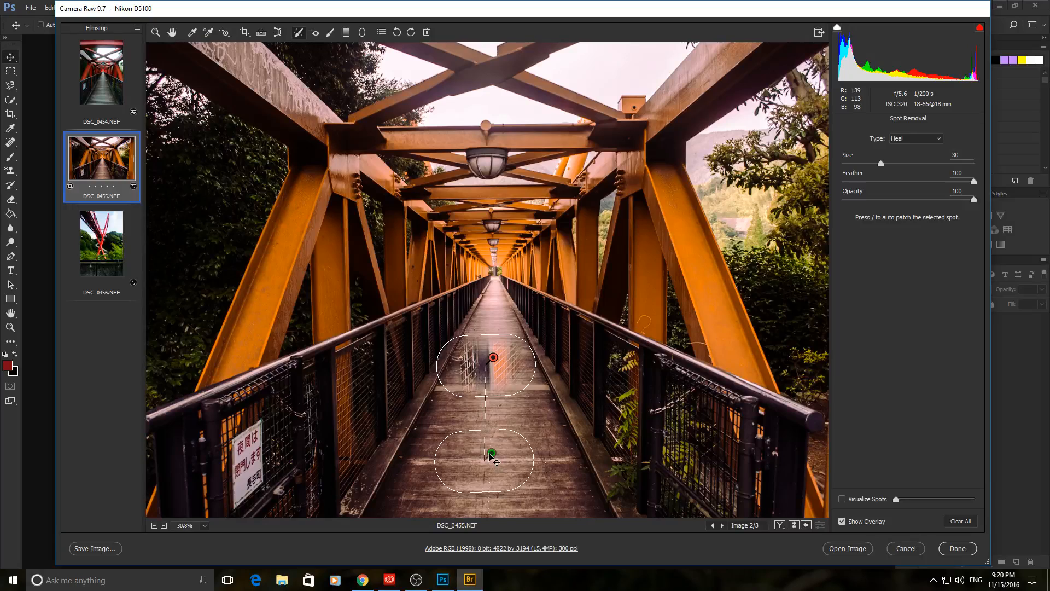
{"action": "scroll", "coordinate": [564, 407], "scroll_direction": "down", "scroll_amount": 3}
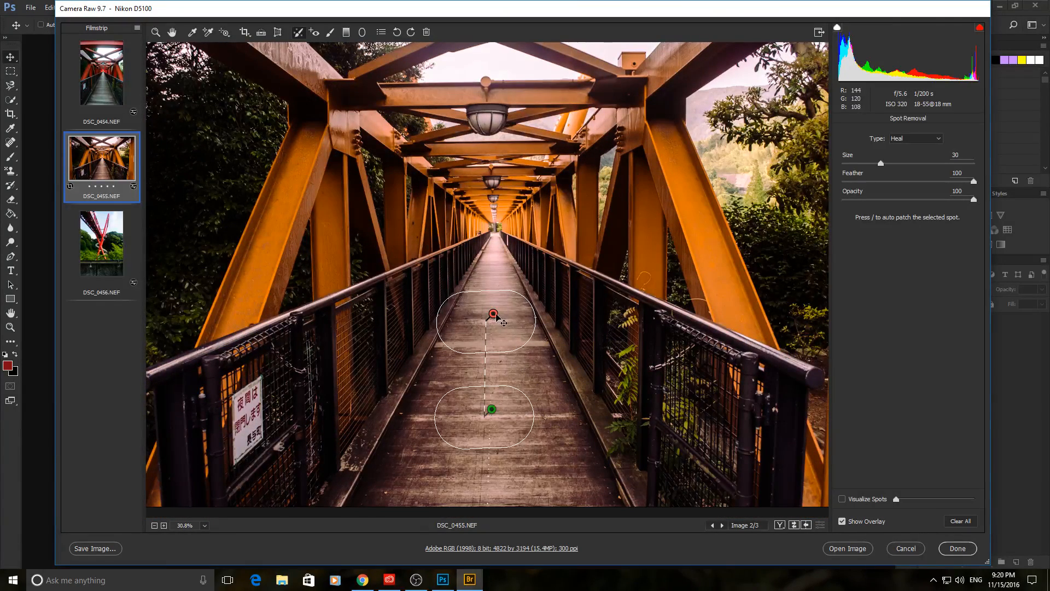
{"action": "mouse_move", "coordinate": [493, 315]}
{"action": "left_mouse_down"}
{"action": "mouse_move", "coordinate": [587, 395]}
{"action": "mouse_move", "coordinate": [476, 330]}
{"action": "left_mouse_up"}
{"action": "left_click_drag", "start_coordinate": [488, 323], "coordinate": [489, 324]}
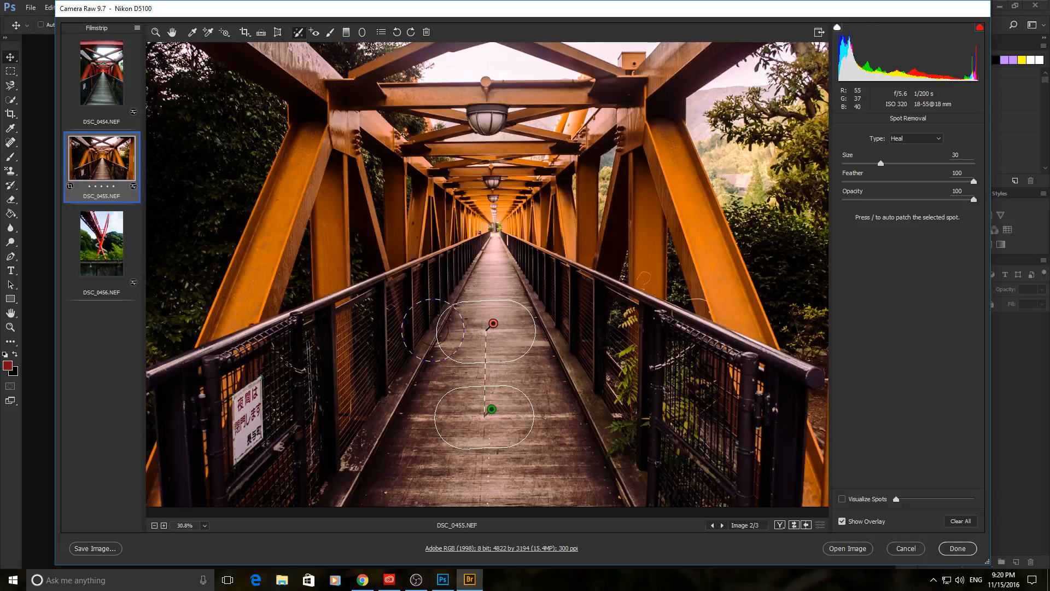
{"action": "left_click_drag", "start_coordinate": [492, 327], "coordinate": [492, 324]}
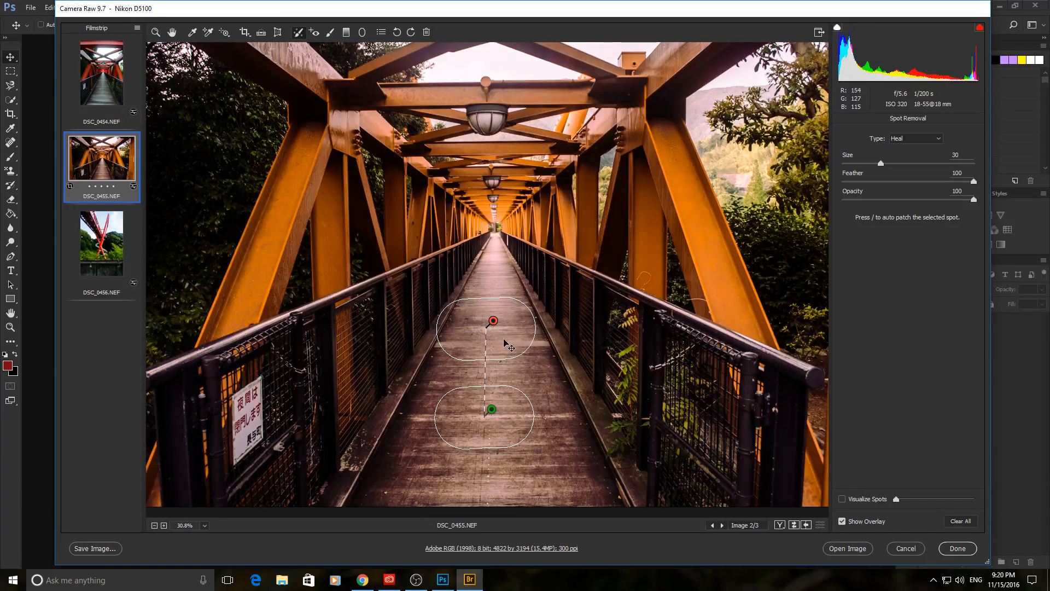
- Try healing the S2 graffiti on the right orange beam with the size 30 brush, and undo the patch
{"action": "scroll", "coordinate": [506, 340], "scroll_direction": "down", "scroll_amount": 5}
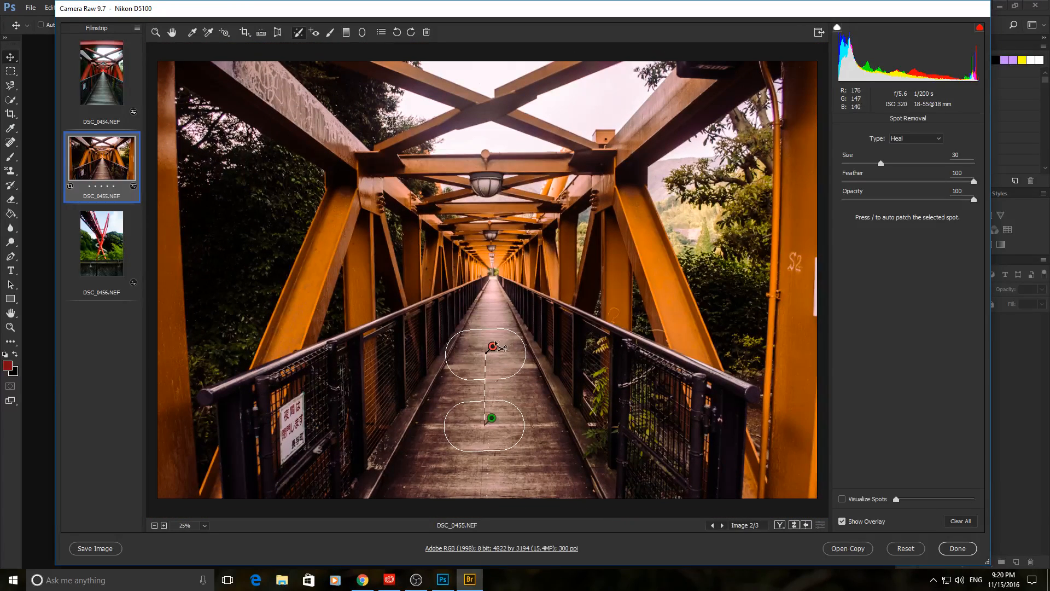
{"action": "left_click_drag", "start_coordinate": [789, 244], "coordinate": [789, 276]}
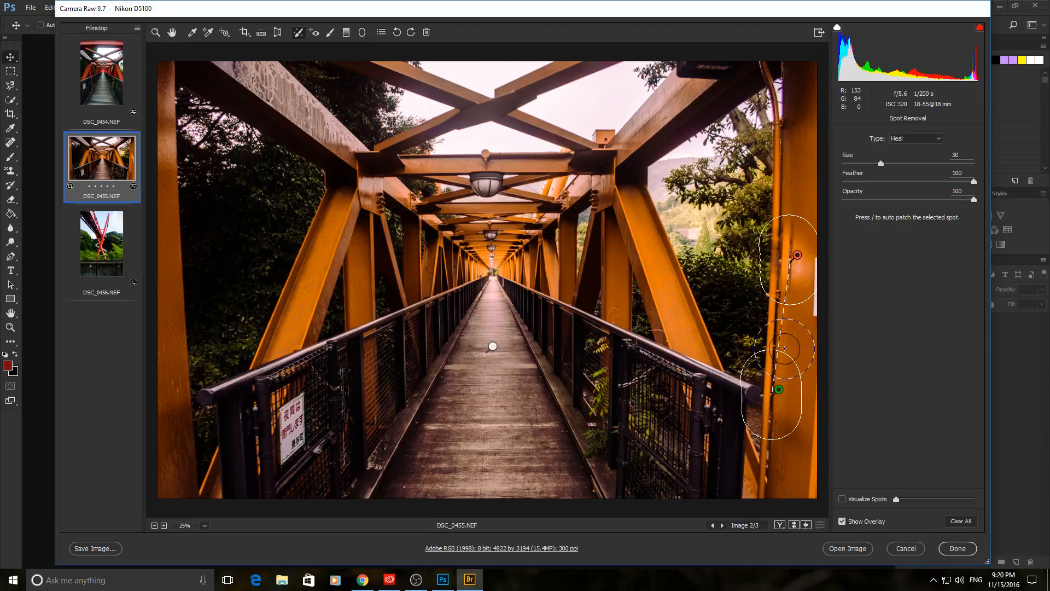
{"action": "key", "text": "ctrl+z"}
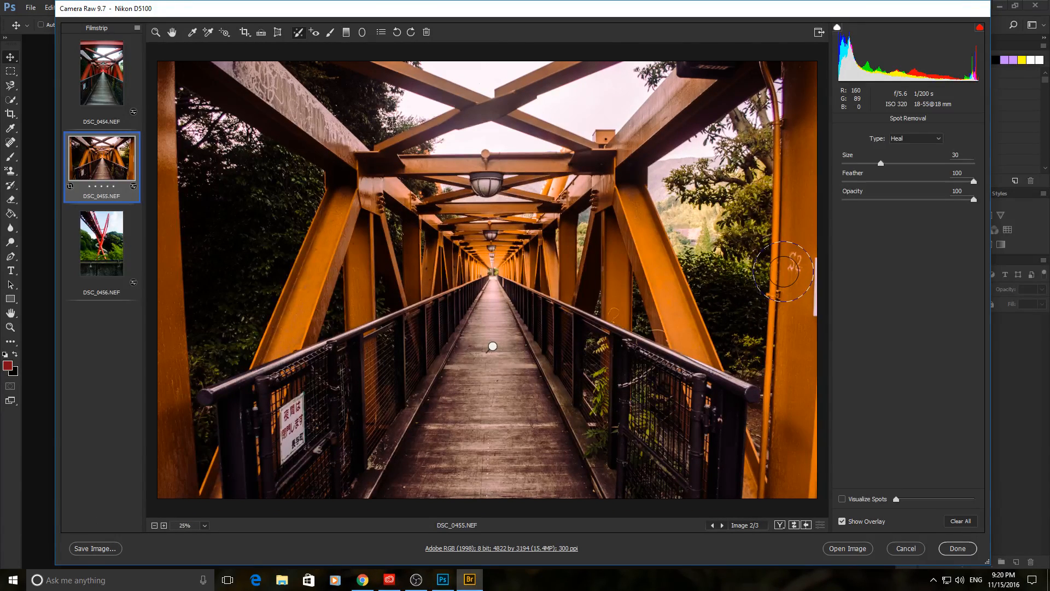
- Heal the S2 graffiti with a size 11 brush, sampling from just below it on the same beam, and set the Feather to 50
{"action": "key", "text": "bracketleft"}
{"action": "key", "text": "bracketleft"}
{"action": "key", "text": "bracketleft"}
{"action": "key", "text": "bracketleft"}
{"action": "key", "text": "bracketleft"}
{"action": "key", "text": "bracketleft"}
{"action": "key", "text": "bracketleft"}
{"action": "key", "text": "bracketleft"}
{"action": "key", "text": "bracketleft"}
{"action": "key", "text": "bracketleft"}
{"action": "key", "text": "bracketleft"}
{"action": "key", "text": "bracketleft"}
{"action": "key", "text": "bracketleft"}
{"action": "key", "text": "bracketleft"}
{"action": "key", "text": "bracketleft"}
{"action": "key", "text": "bracketleft"}
{"action": "key", "text": "bracketleft"}
{"action": "key", "text": "bracketleft"}
{"action": "key", "text": "bracketleft"}
{"action": "key", "text": "bracketleft"}
{"action": "key", "text": "bracketleft"}
{"action": "key", "text": "bracketright"}
{"action": "left_click", "coordinate": [795, 256]}
{"action": "left_click_drag", "start_coordinate": [796, 255], "coordinate": [796, 268]}
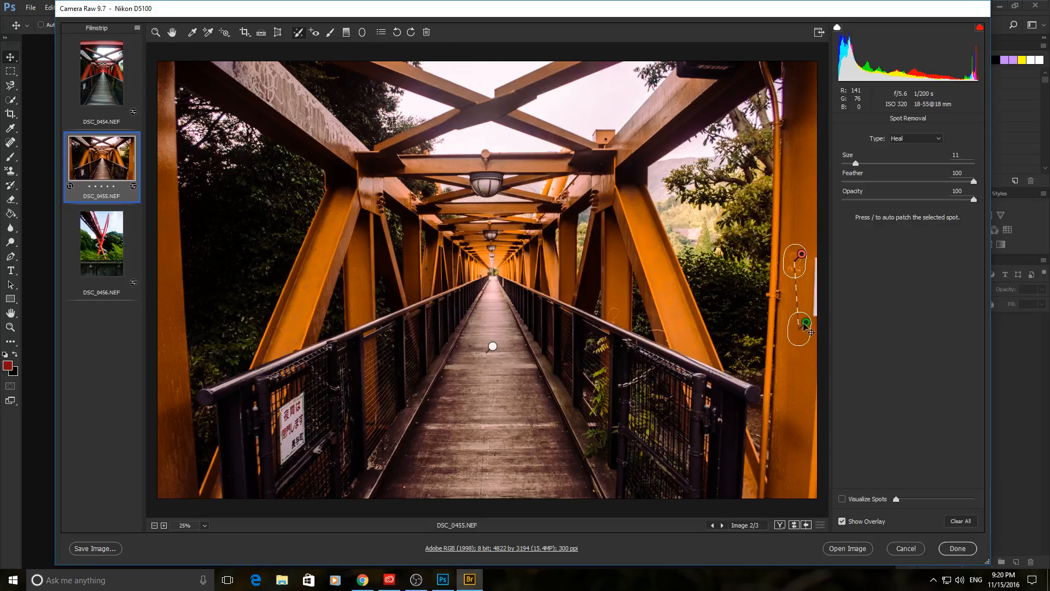
{"action": "left_click_drag", "start_coordinate": [807, 326], "coordinate": [800, 327]}
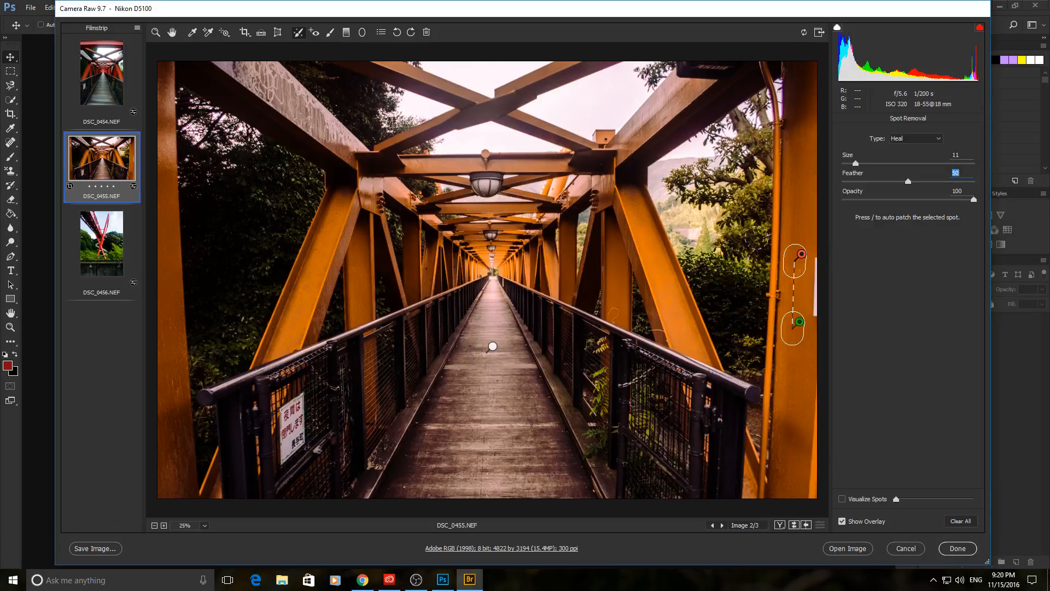
{"action": "left_click", "coordinate": [852, 384]}
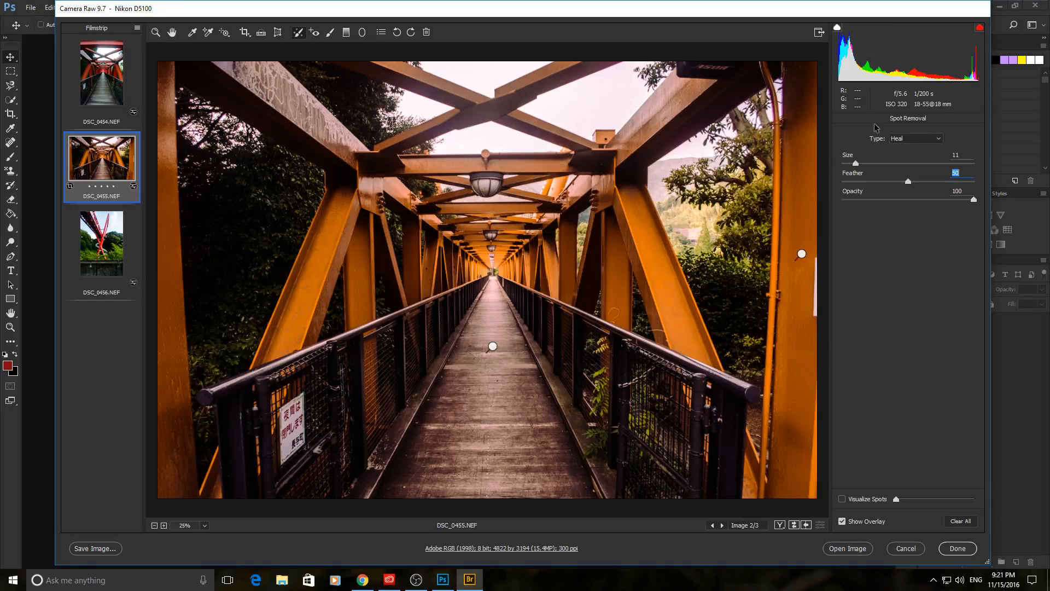
- Switch the Spot Removal type to Clone and back to Heal
{"action": "left_click", "coordinate": [931, 140]}
{"action": "left_click", "coordinate": [931, 143]}
{"action": "left_click", "coordinate": [903, 143]}
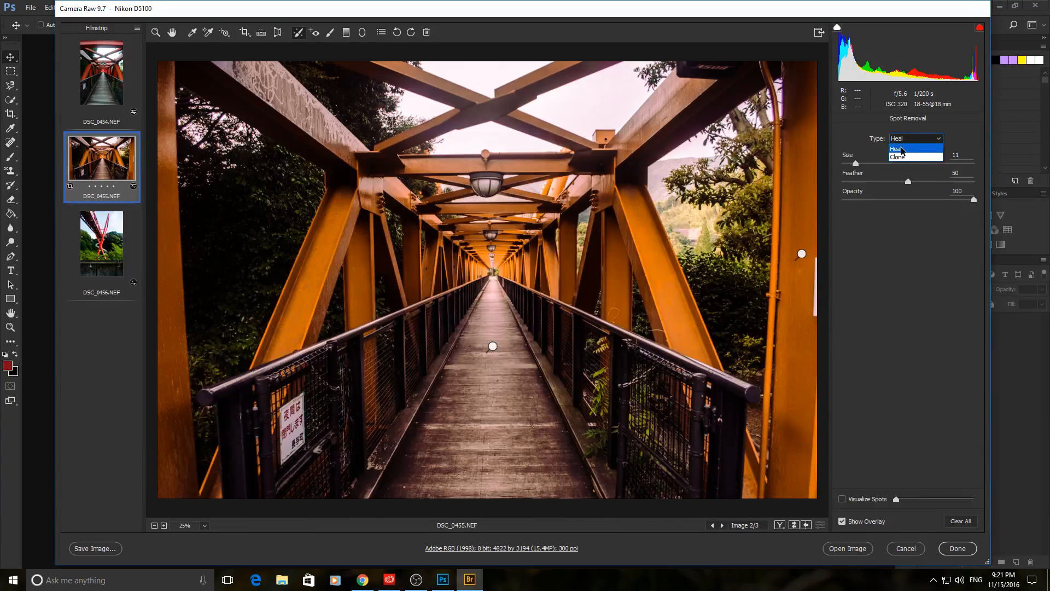
{"action": "left_click", "coordinate": [901, 159]}
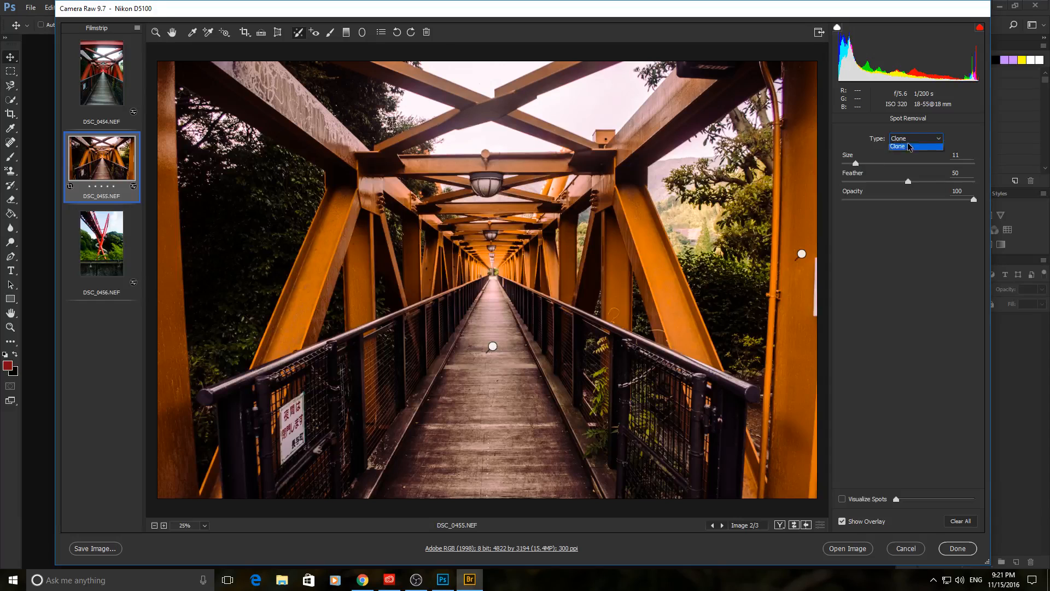
{"action": "left_click", "coordinate": [924, 139]}
{"action": "left_click", "coordinate": [911, 157]}
- Heal the dark fixture at the photo's upper right edge, sampling from the orange beam below it, and raise the Feather
{"action": "left_click_drag", "start_coordinate": [679, 69], "coordinate": [733, 69]}
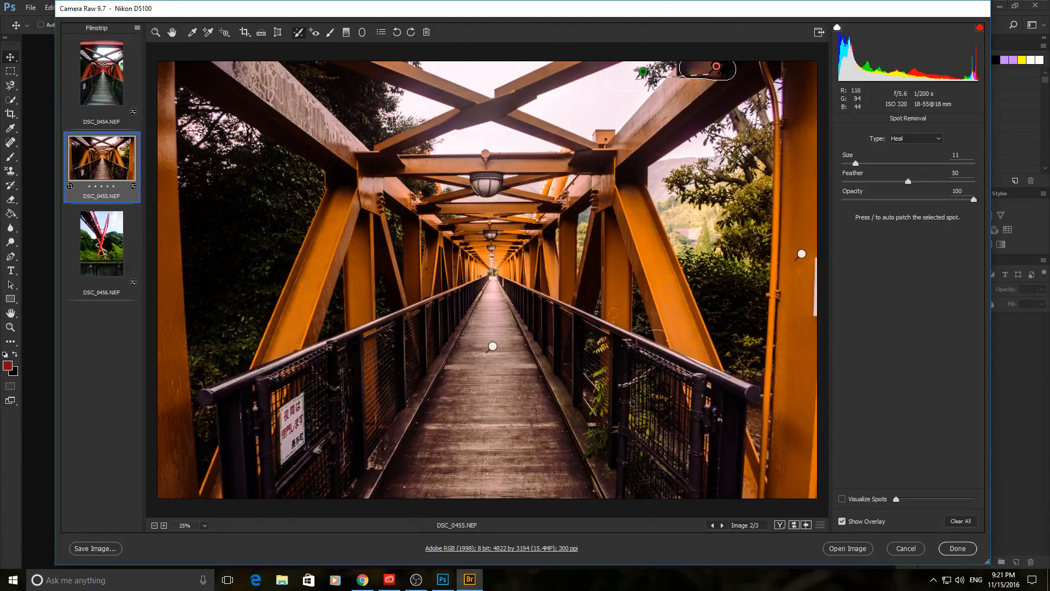
{"action": "left_click_drag", "start_coordinate": [713, 76], "coordinate": [749, 91]}
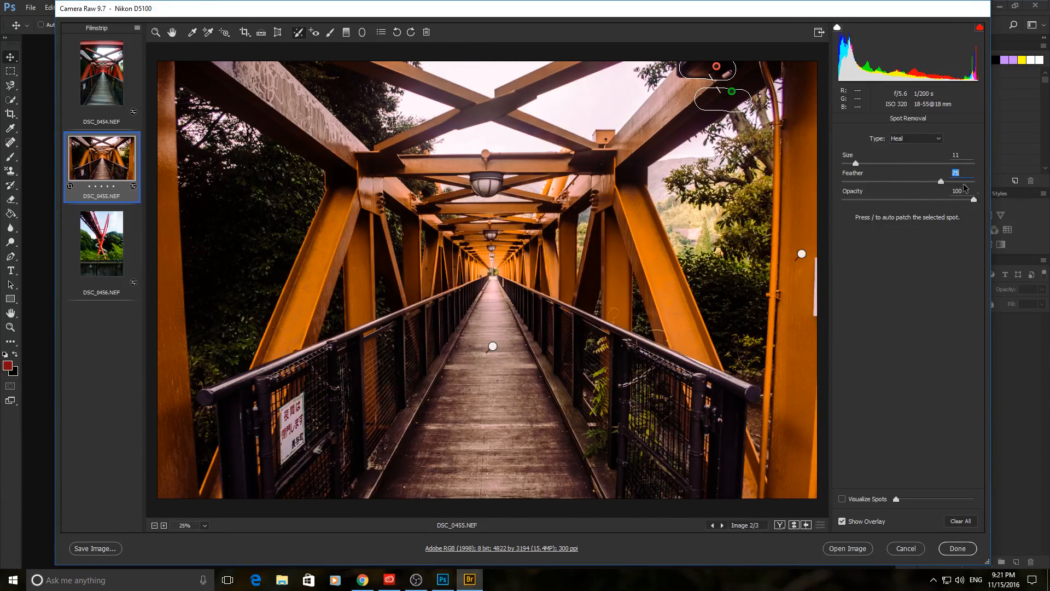
{"action": "mouse_move", "coordinate": [964, 185]}
{"action": "left_mouse_down"}
{"action": "mouse_move", "coordinate": [992, 186]}
{"action": "mouse_move", "coordinate": [981, 191]}
{"action": "left_mouse_up"}
- Look through the options of the Red Eye Removal tool and the Adjustment Brush
{"action": "left_click", "coordinate": [331, 34]}
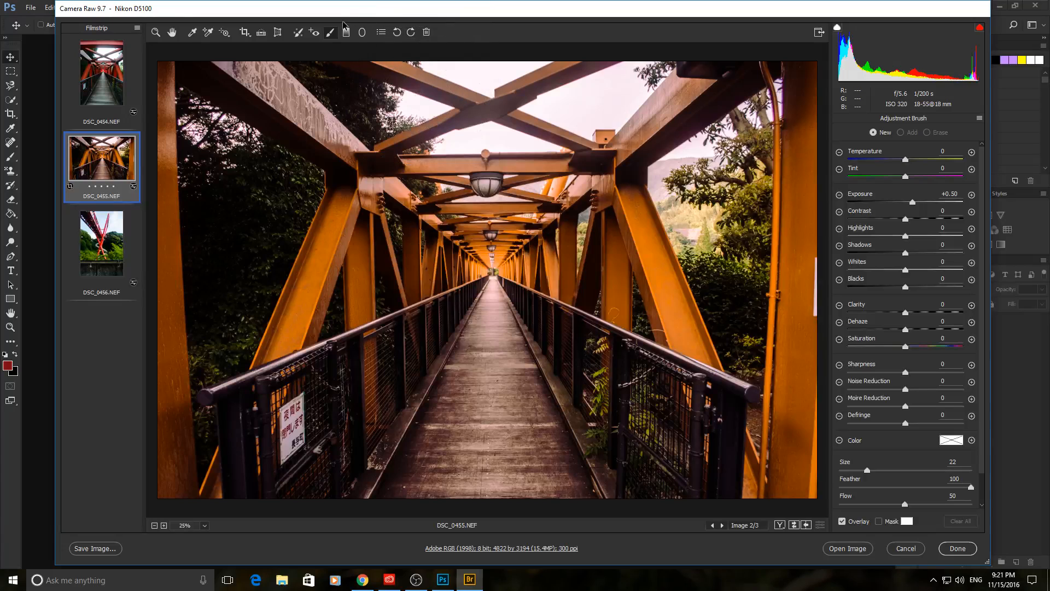
{"action": "left_click", "coordinate": [310, 34]}
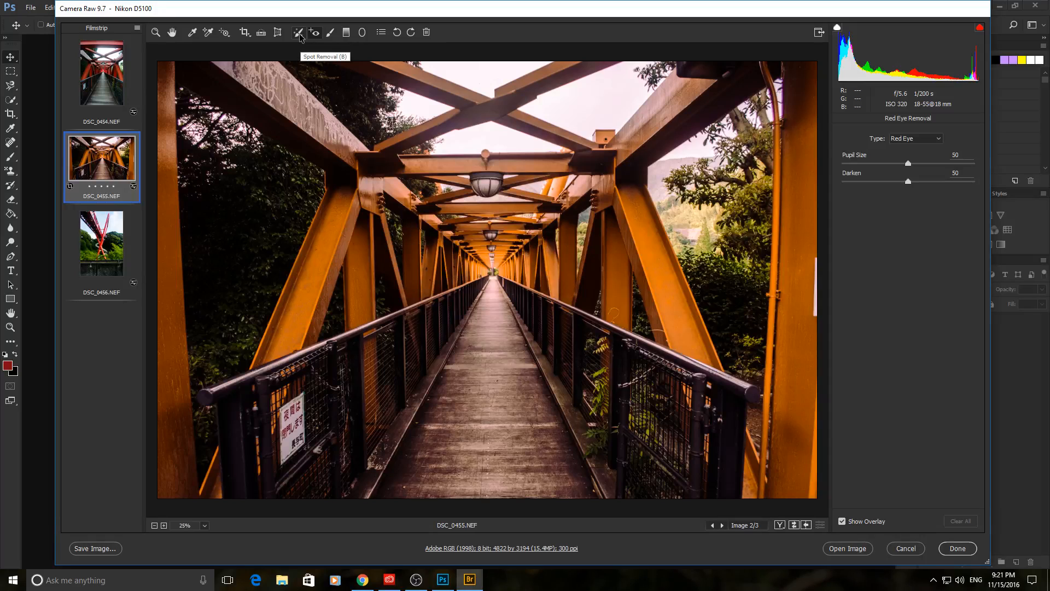
{"action": "left_click", "coordinate": [330, 33]}
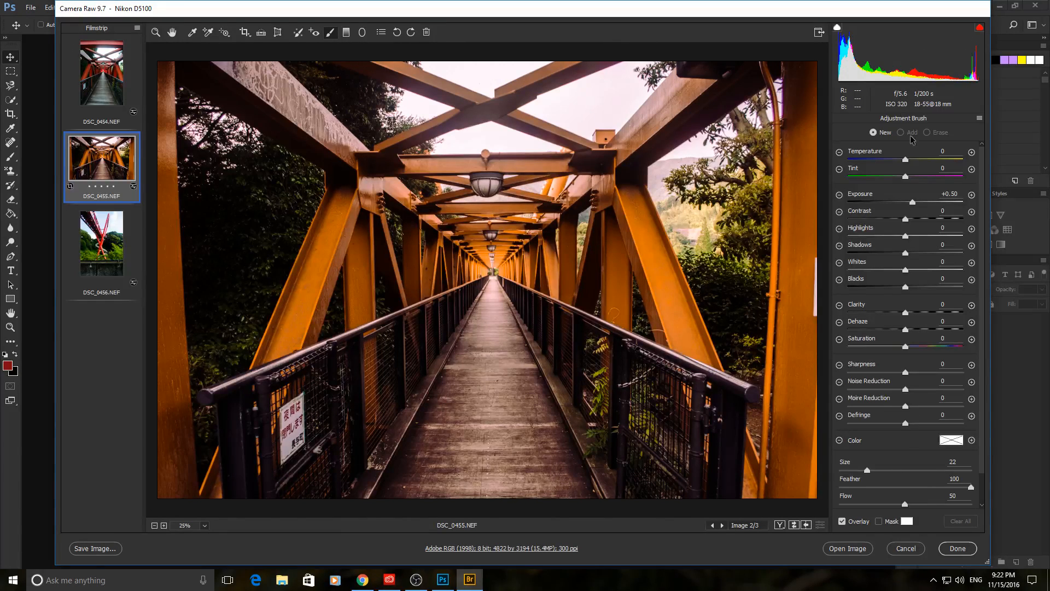
{"action": "scroll", "coordinate": [918, 389], "scroll_direction": "down", "scroll_amount": 2}
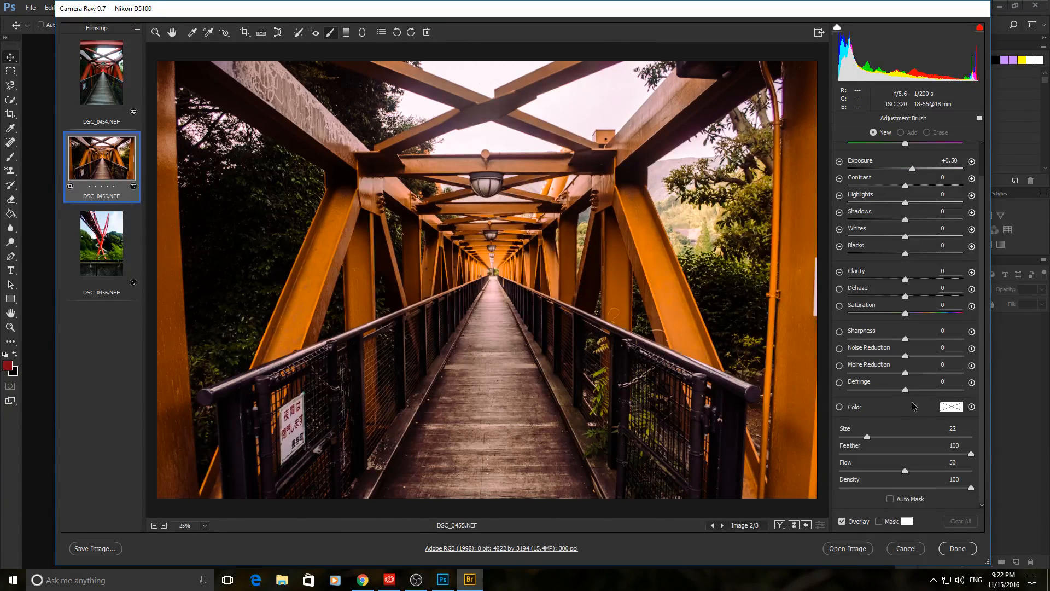
{"action": "scroll", "coordinate": [912, 408], "scroll_direction": "up", "scroll_amount": 2}
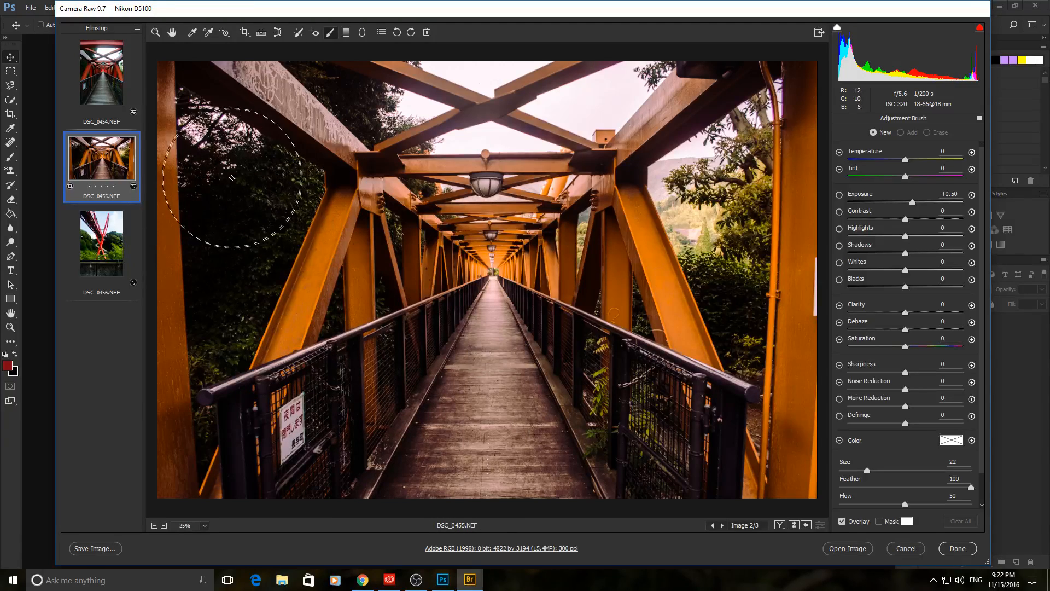
- Brush an Exposure adjustment of +0.50 over the dark foliage at upper left, try Temperature -100 on it and undo that change
{"action": "mouse_move", "coordinate": [233, 178]}
{"action": "left_mouse_down"}
{"action": "mouse_move", "coordinate": [272, 224]}
{"action": "mouse_move", "coordinate": [242, 279]}
{"action": "mouse_move", "coordinate": [212, 182]}
{"action": "mouse_move", "coordinate": [233, 301]}
{"action": "mouse_move", "coordinate": [248, 218]}
{"action": "mouse_move", "coordinate": [288, 185]}
{"action": "left_mouse_up"}
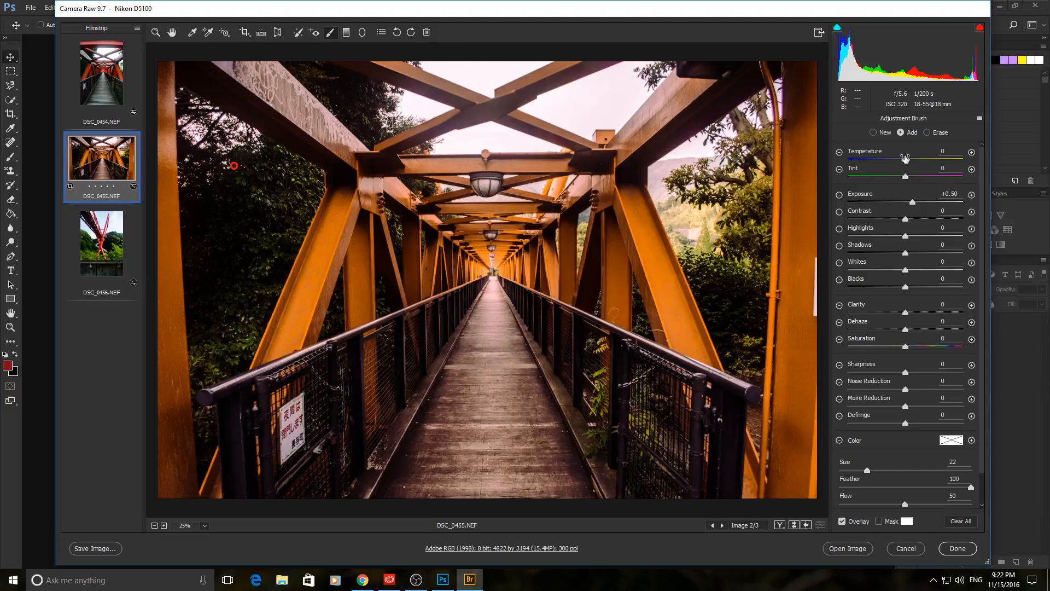
{"action": "left_click_drag", "start_coordinate": [905, 159], "coordinate": [837, 159]}
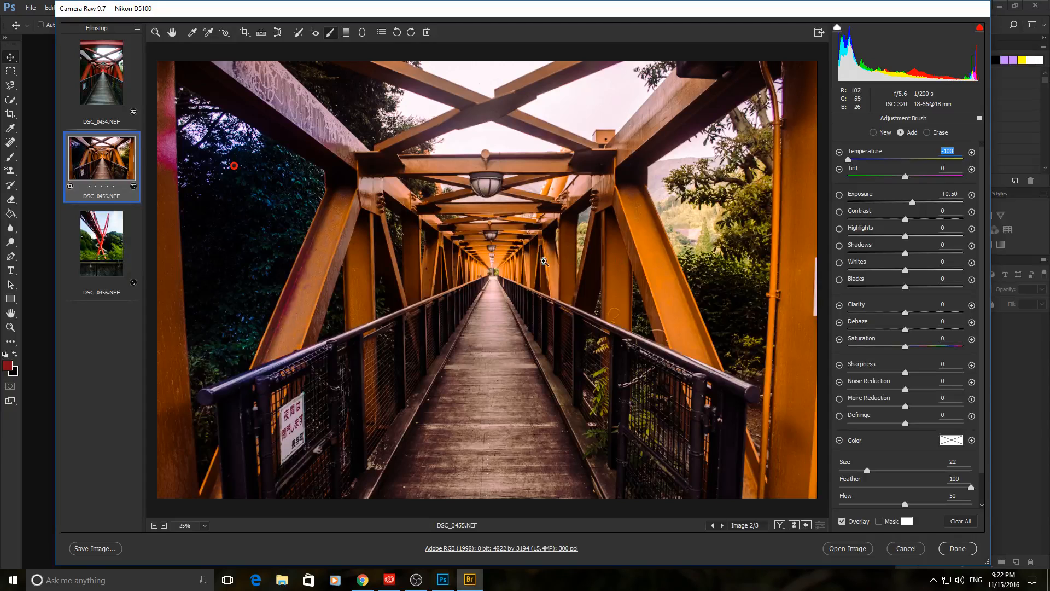
{"action": "key", "text": "ctrl+z"}
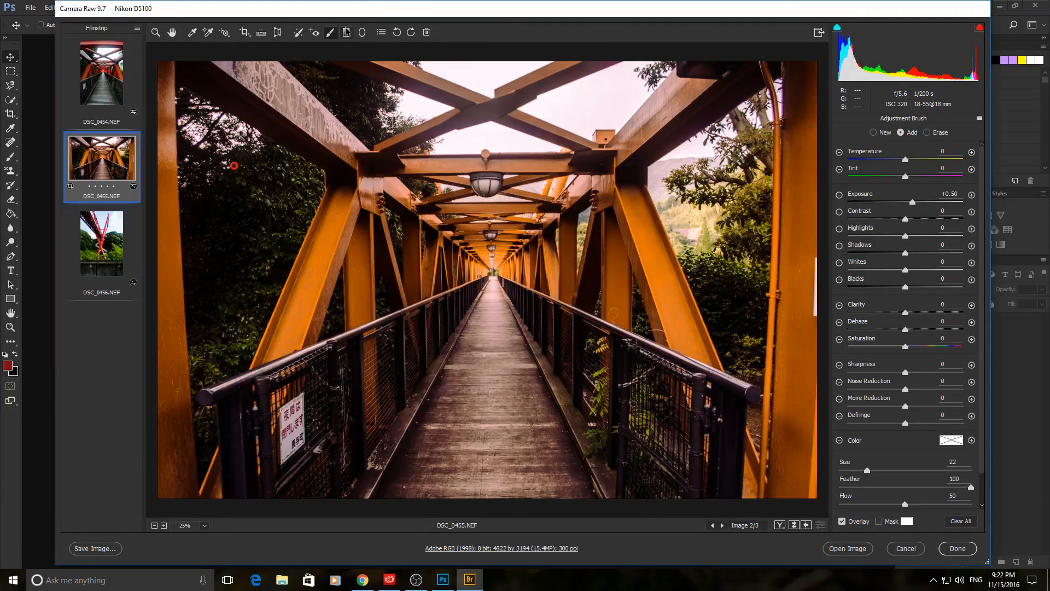
- Try a horizontal Graduated Filter from the left foliage across to the right beams, and delete it
{"action": "left_click", "coordinate": [346, 33]}
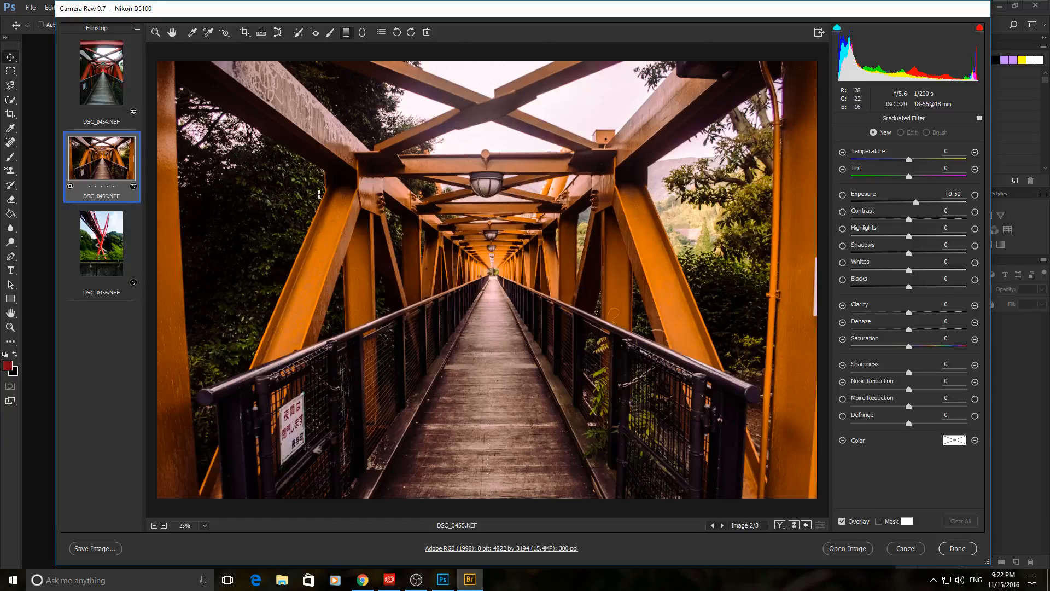
{"action": "left_click_drag", "start_coordinate": [204, 179], "coordinate": [592, 176]}
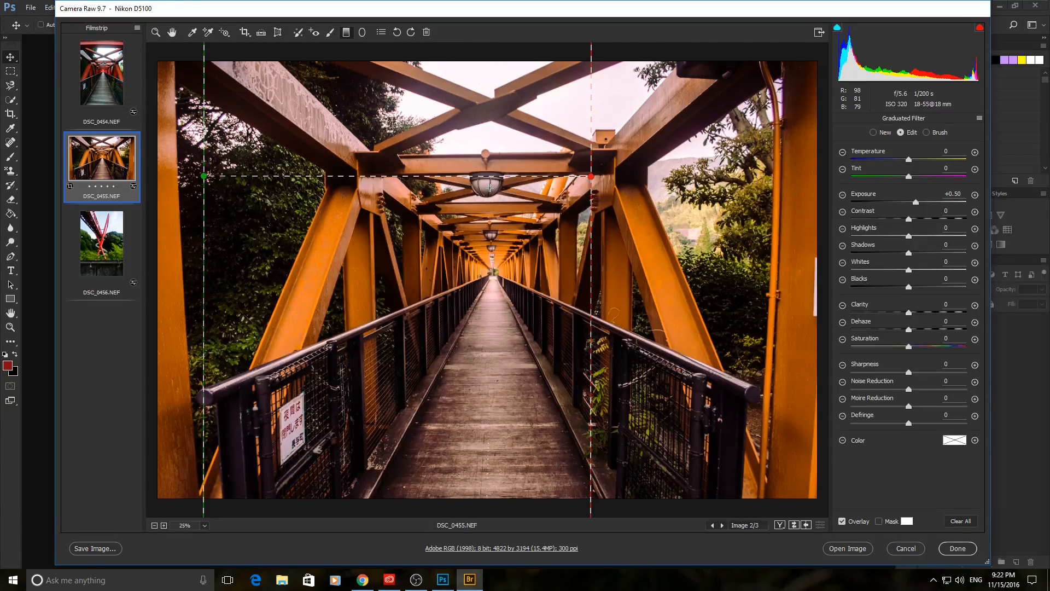
{"action": "key", "text": "Delete"}
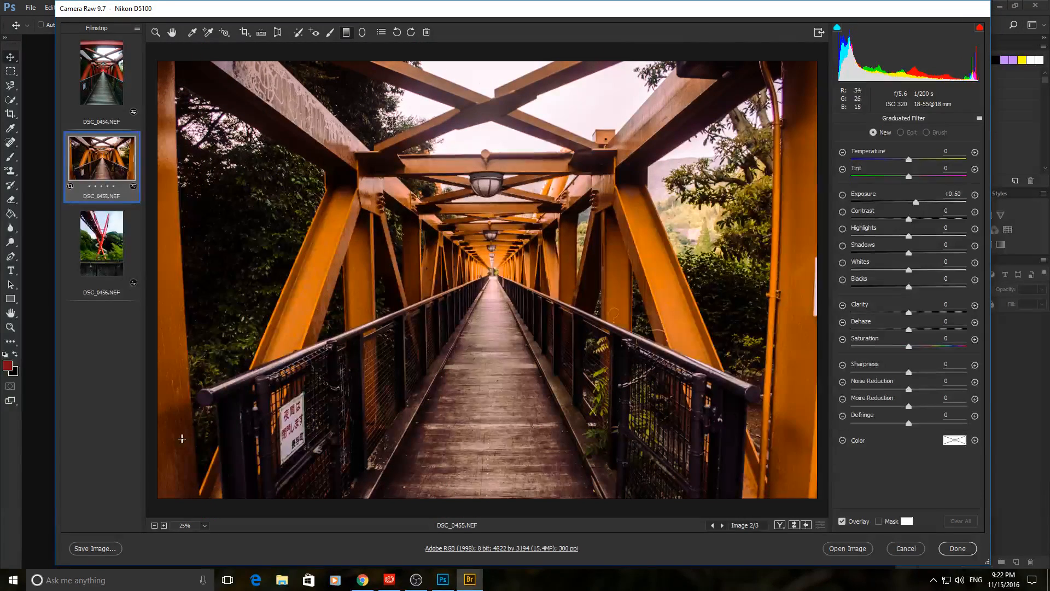
- Draw a Graduated Filter from the photo's bottom edge up to the nearest lamp, with Temperature -52 and Saturation -51
{"action": "left_click_drag", "start_coordinate": [450, 496], "coordinate": [448, 184]}
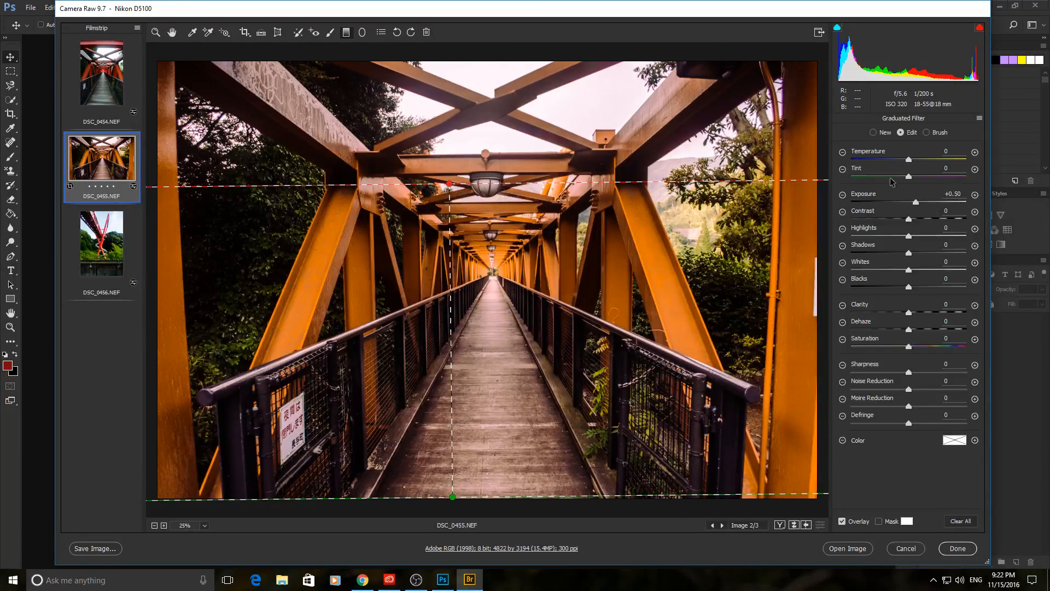
{"action": "left_click_drag", "start_coordinate": [909, 159], "coordinate": [789, 156]}
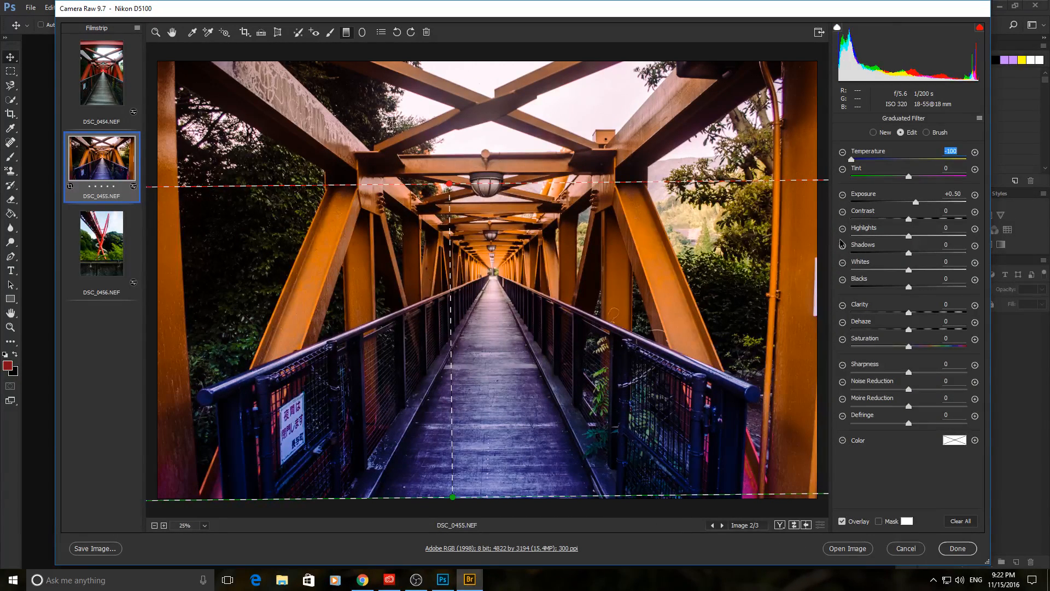
{"action": "left_click_drag", "start_coordinate": [853, 158], "coordinate": [878, 159]}
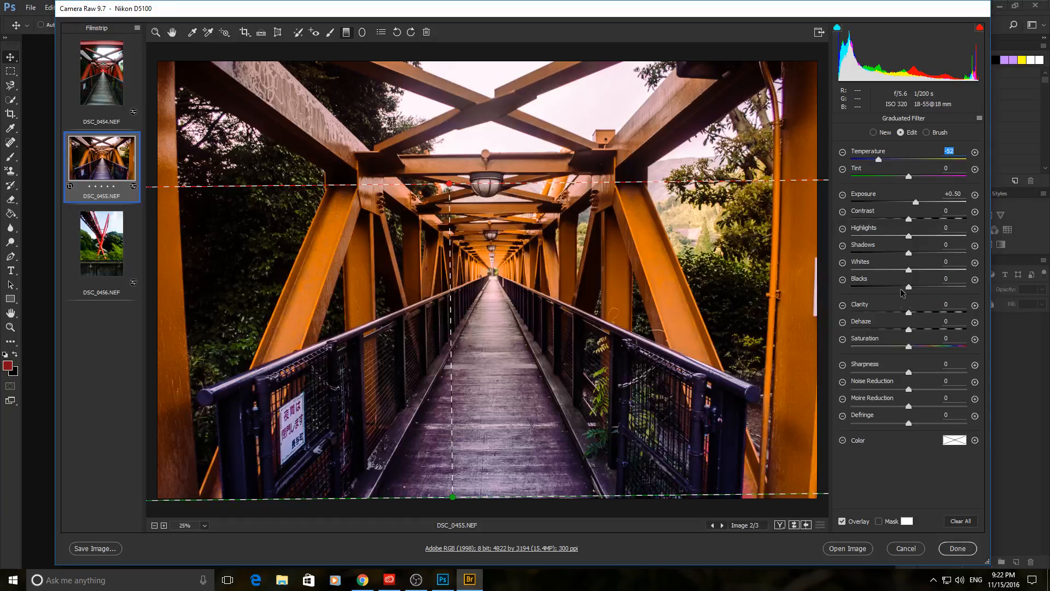
{"action": "left_click_drag", "start_coordinate": [909, 346], "coordinate": [836, 341]}
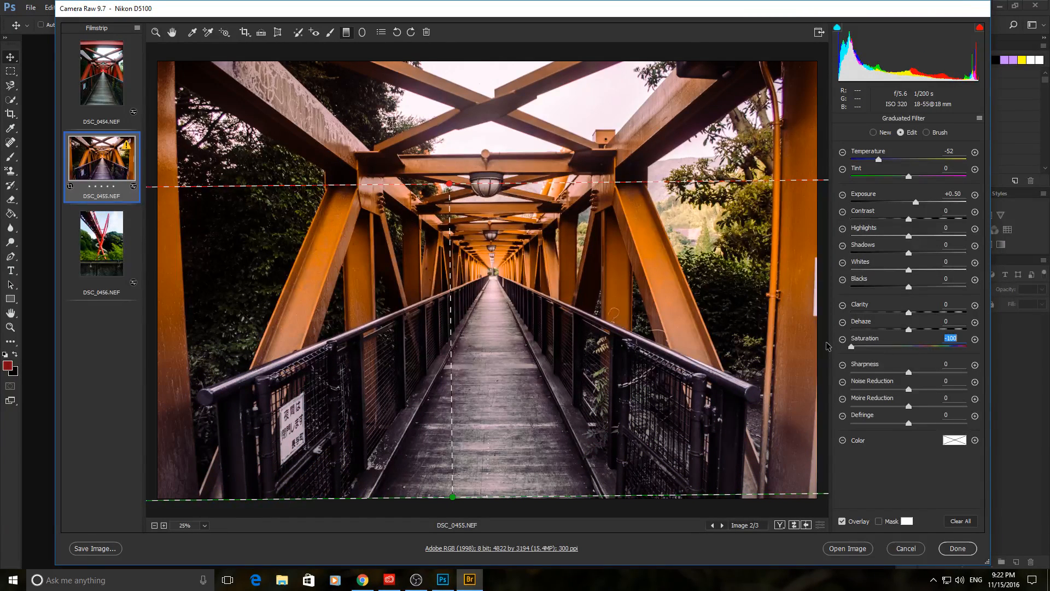
{"action": "left_click_drag", "start_coordinate": [862, 343], "coordinate": [881, 344]}
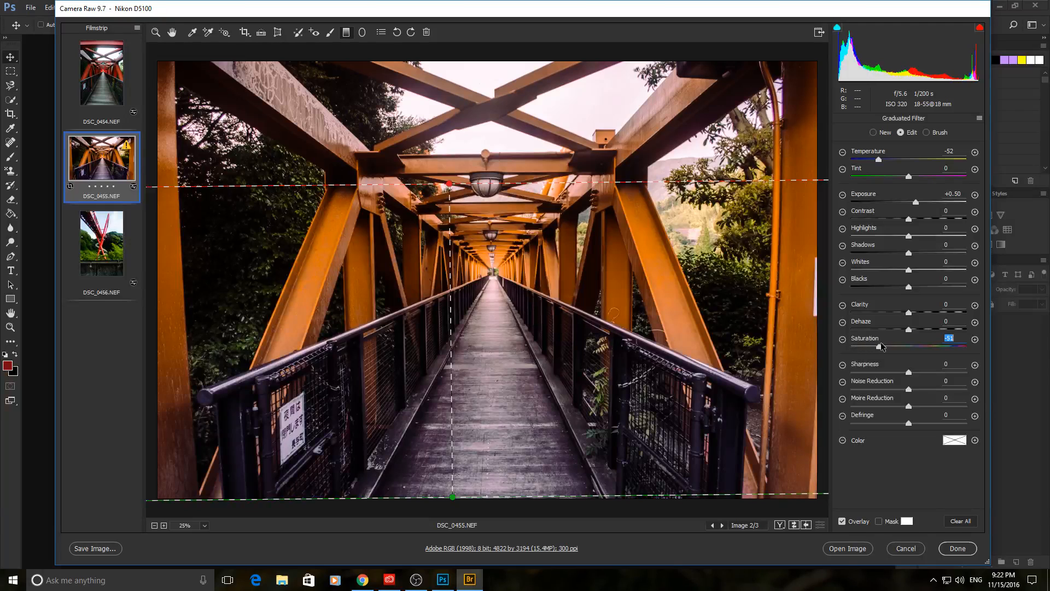
- Finish the graduated filter and save the photo's current edit as a new snapshot named "final 2"
{"action": "key", "text": "n"}
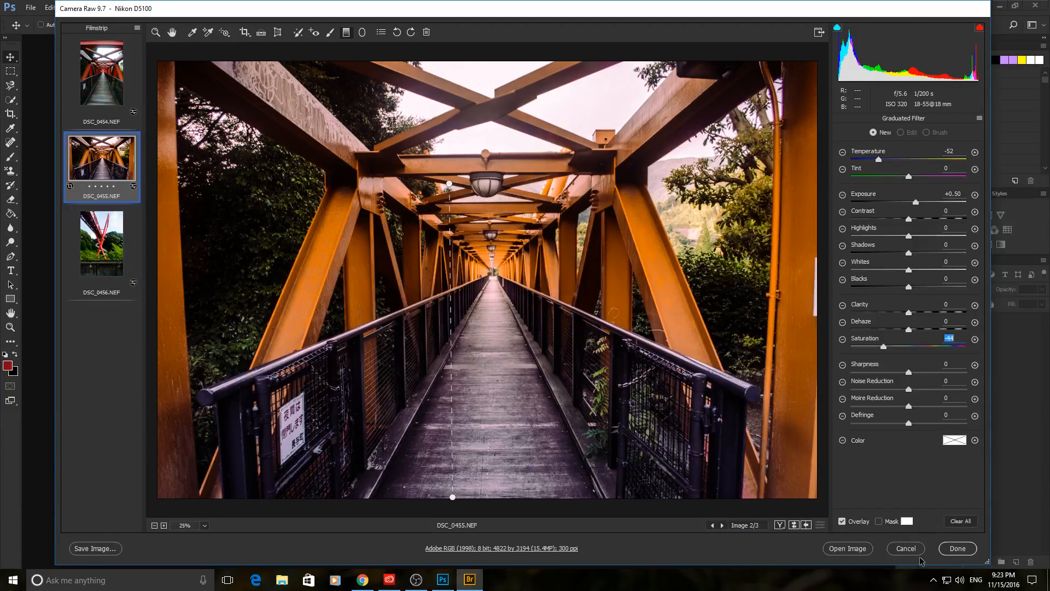
{"action": "key", "text": "z"}
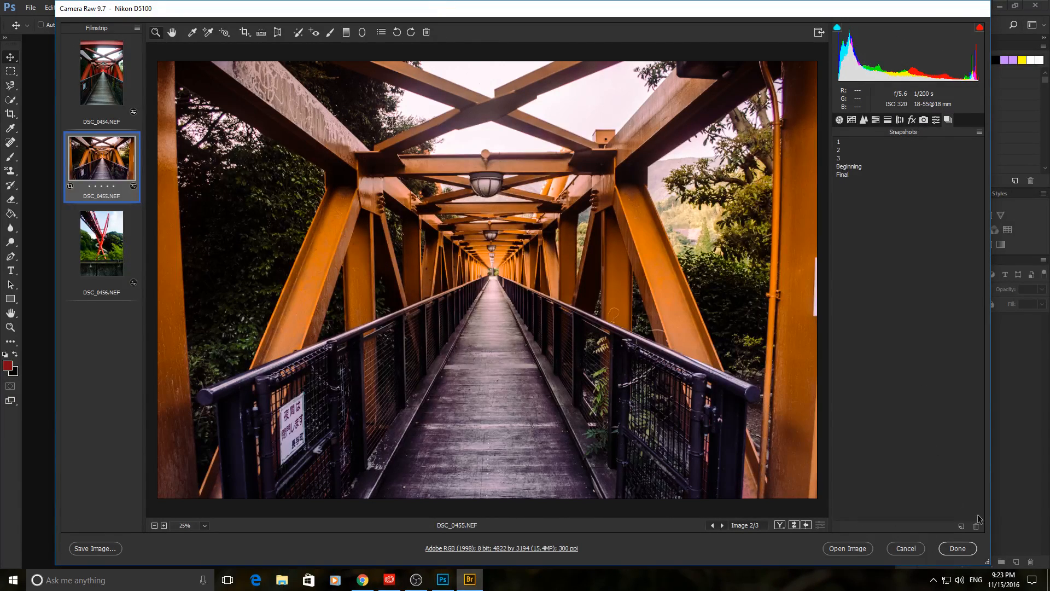
{"action": "left_click", "coordinate": [962, 524]}
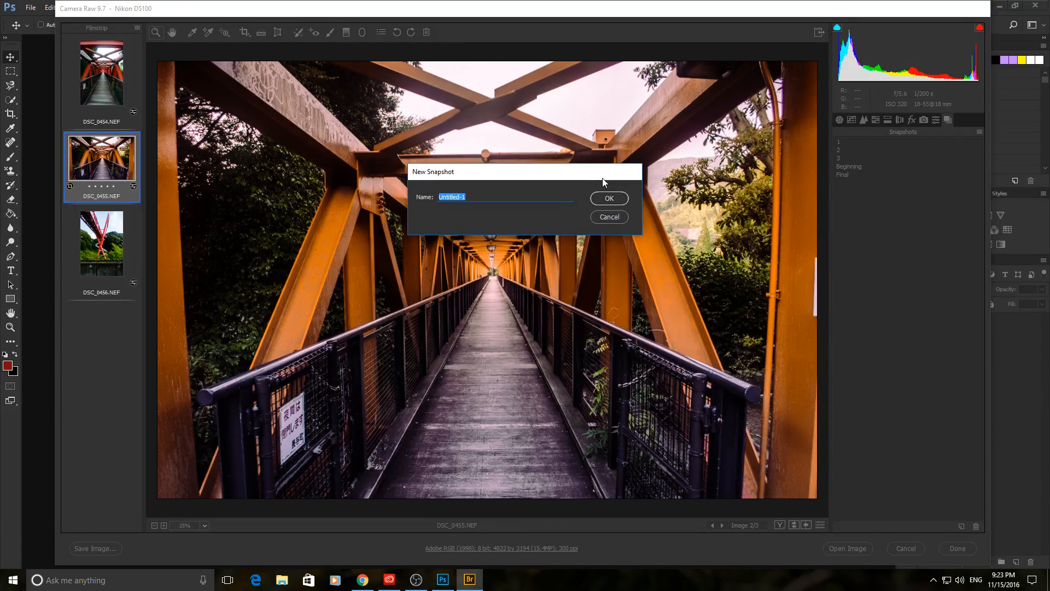
{"action": "type", "text": "final 2"}
{"action": "key", "text": "Return"}
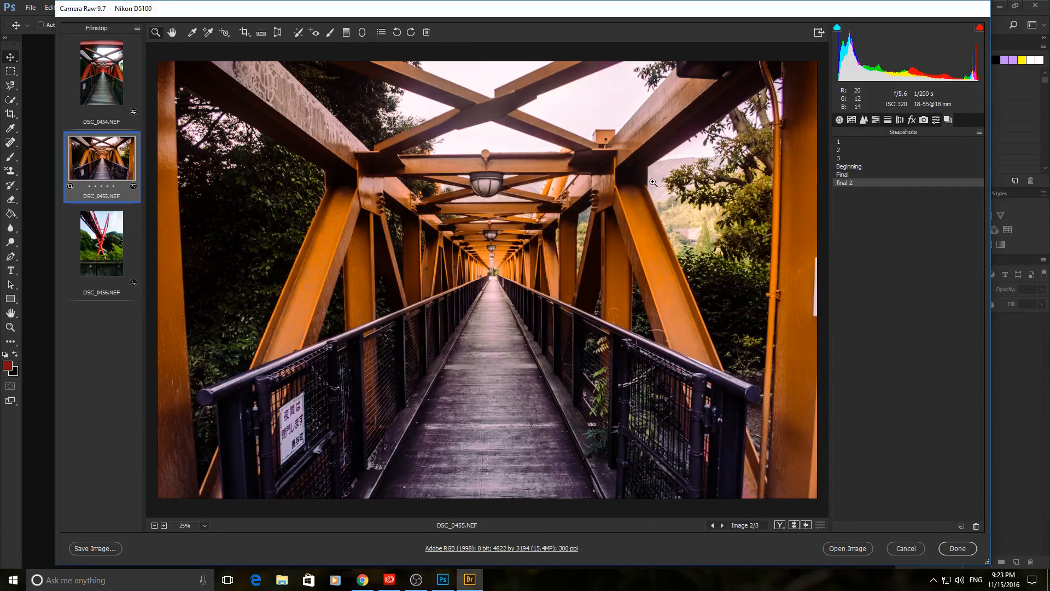
- Compare the "Final" and "final 2" snapshots, ending on "final 2"
{"action": "left_click", "coordinate": [855, 185]}
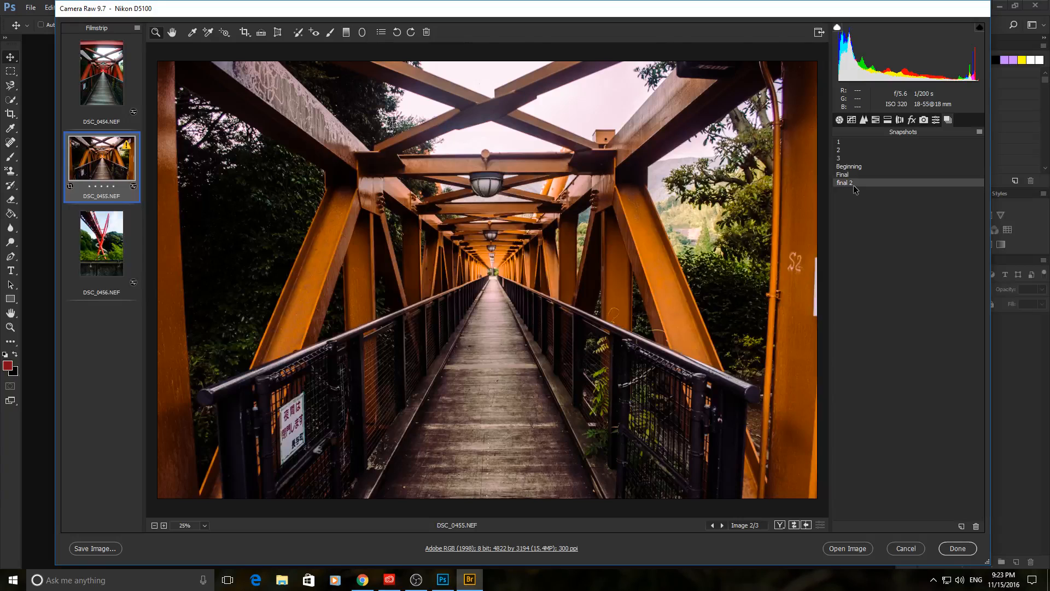
{"action": "left_click", "coordinate": [855, 175]}
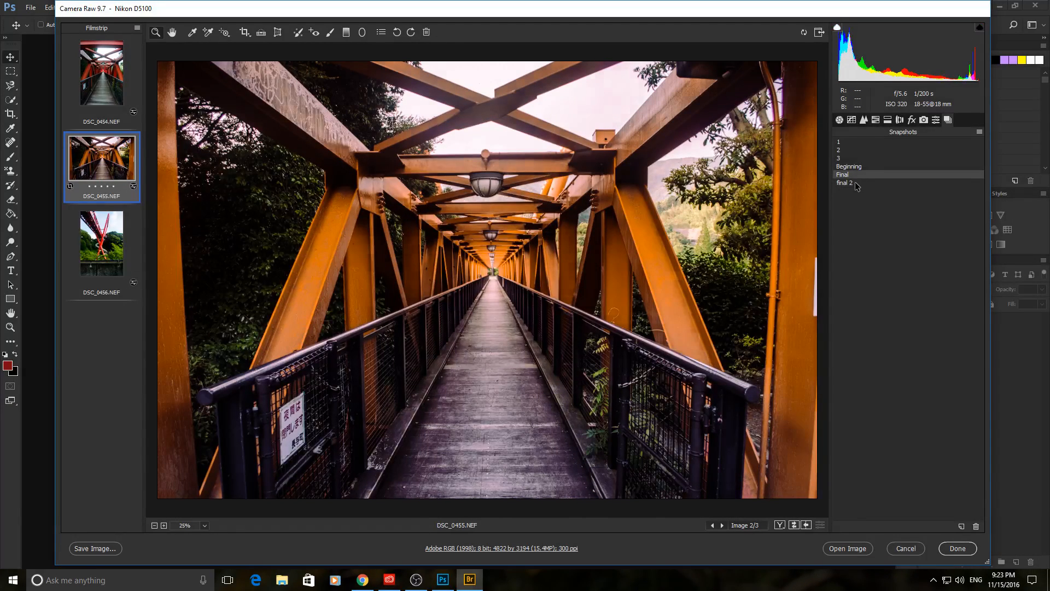
{"action": "left_click", "coordinate": [854, 182]}
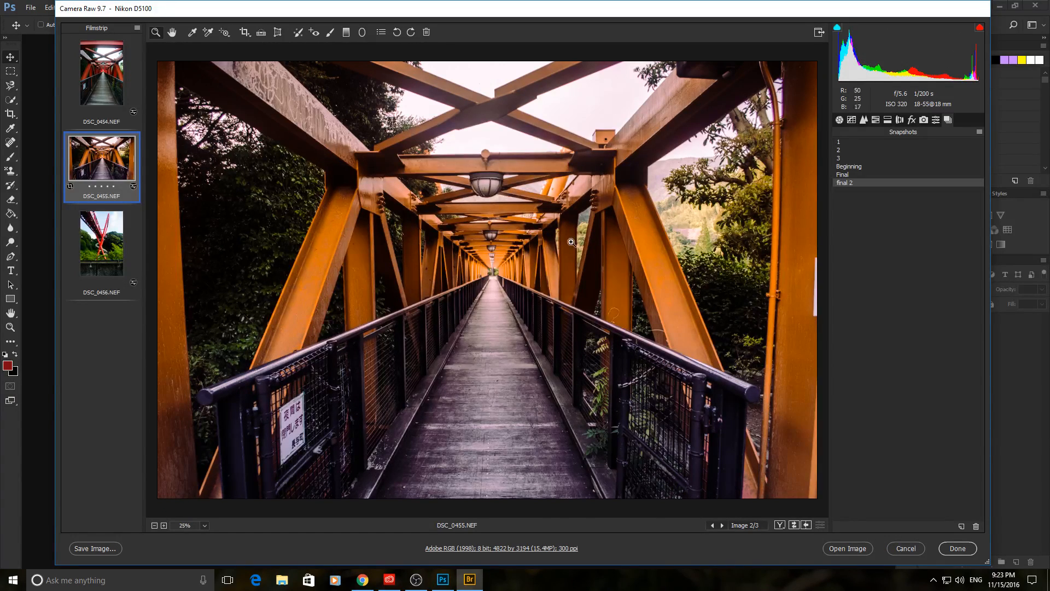
- Select all three filmstrip photos and synchronize DSC_0455's settings to the others, leaving out Crop, Spot Removal and Local Adjustments
{"action": "key", "text": "shift"}
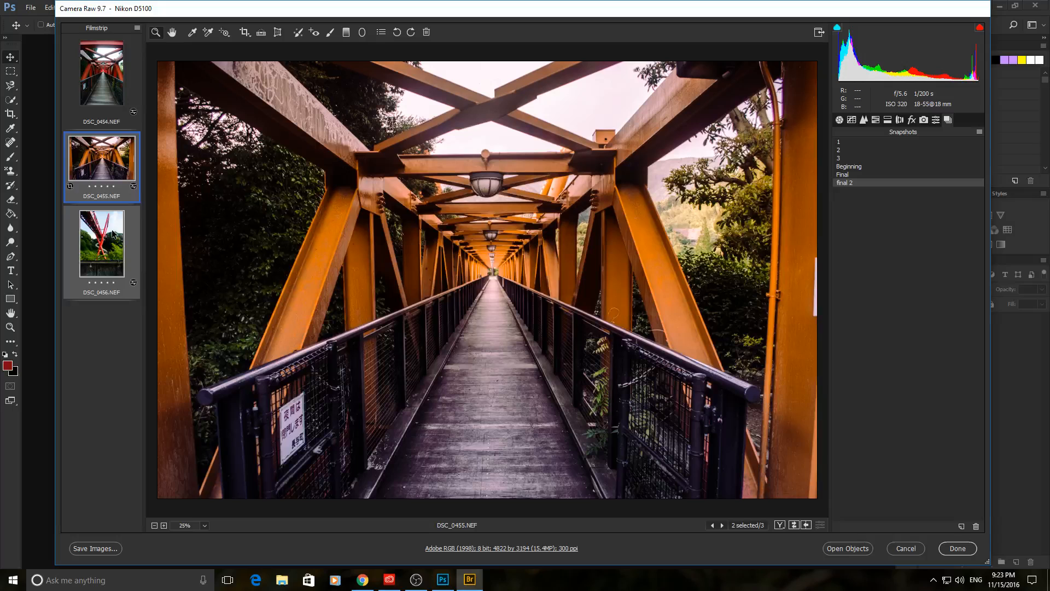
{"action": "left_click", "coordinate": [118, 87], "text": "ctrl"}
{"action": "right_click", "coordinate": [110, 112]}
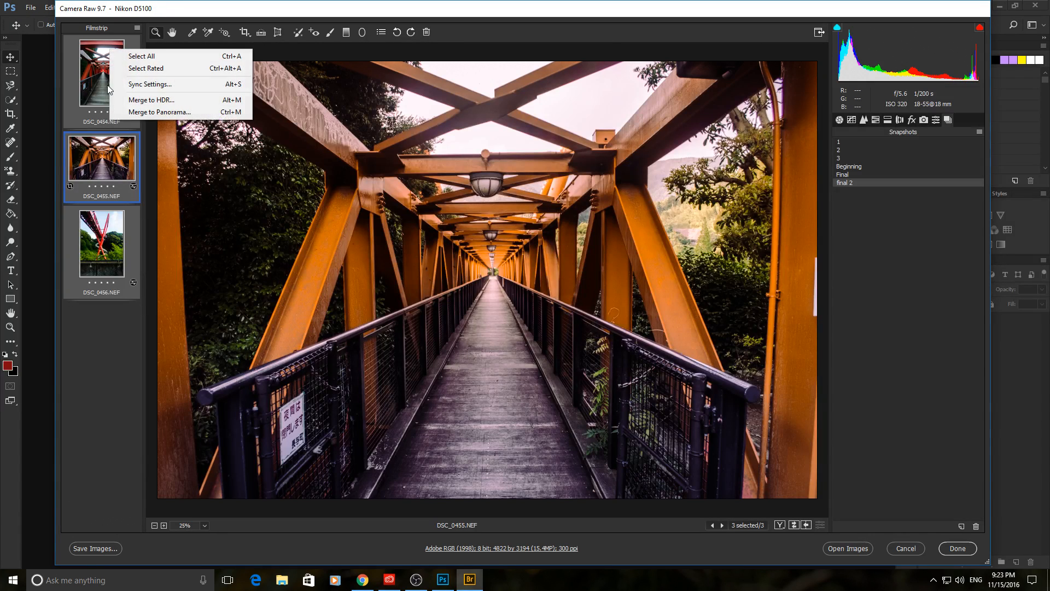
{"action": "left_click", "coordinate": [141, 85]}
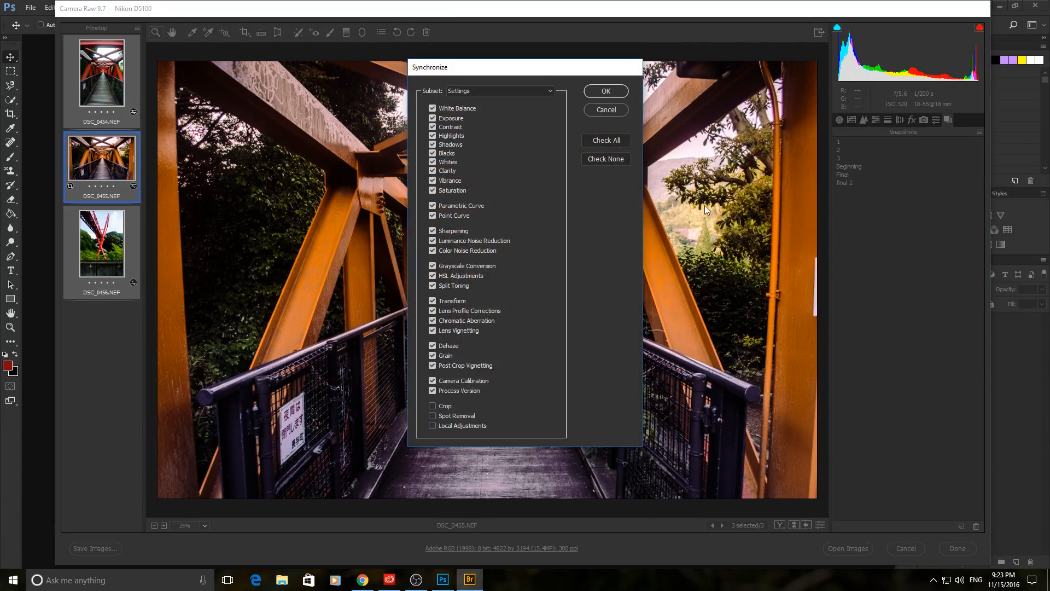
{"action": "left_click", "coordinate": [606, 91]}
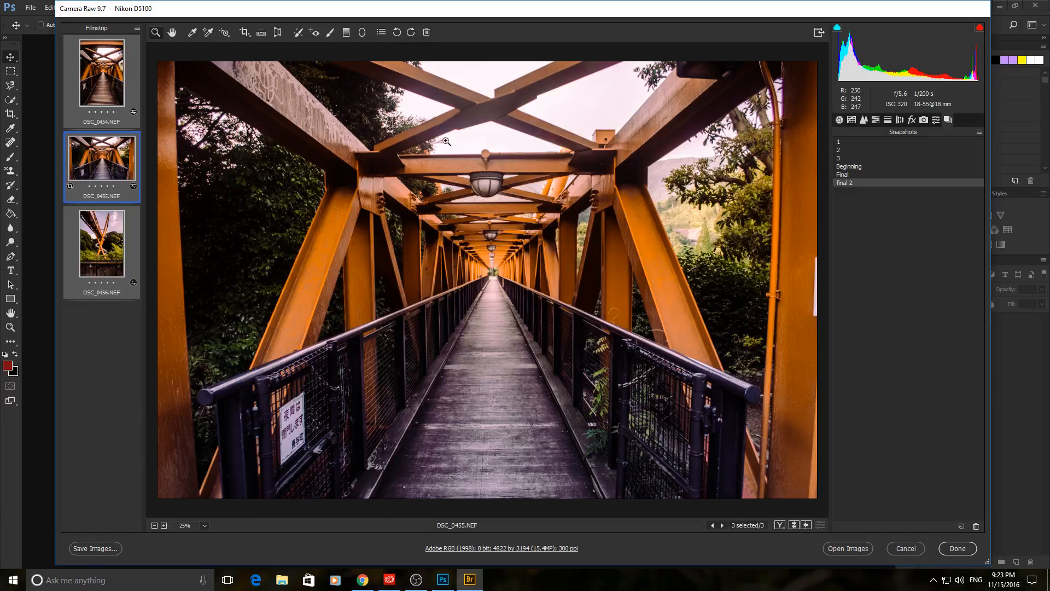
- Select all three filmstrip photos again and open DSC_0454 alone to examine its synchronized look
{"action": "left_click", "coordinate": [124, 143]}
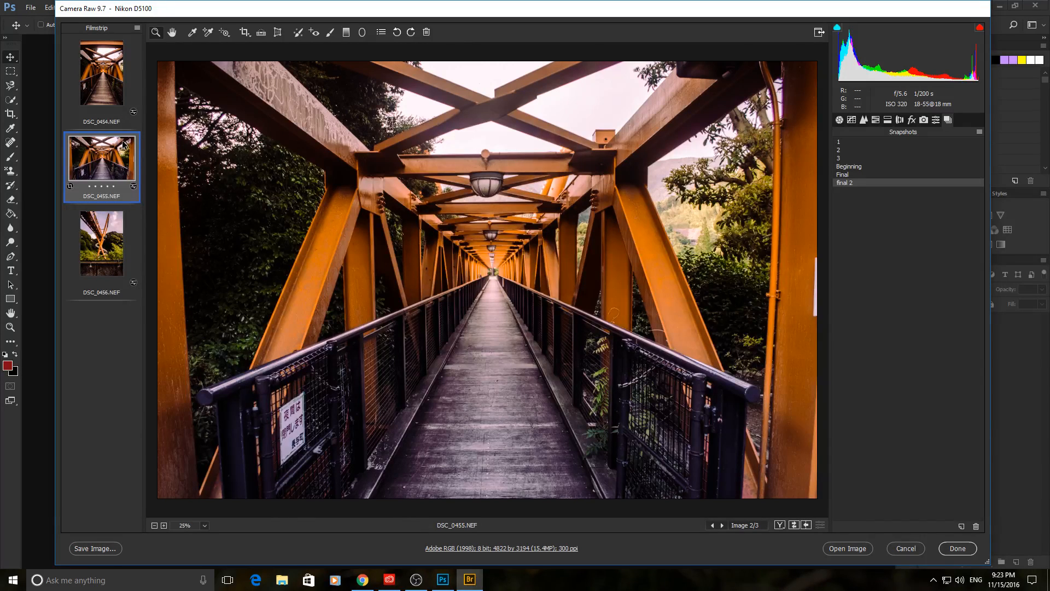
{"action": "left_click", "coordinate": [116, 78], "text": "ctrl"}
{"action": "left_click", "coordinate": [118, 230], "text": "ctrl"}
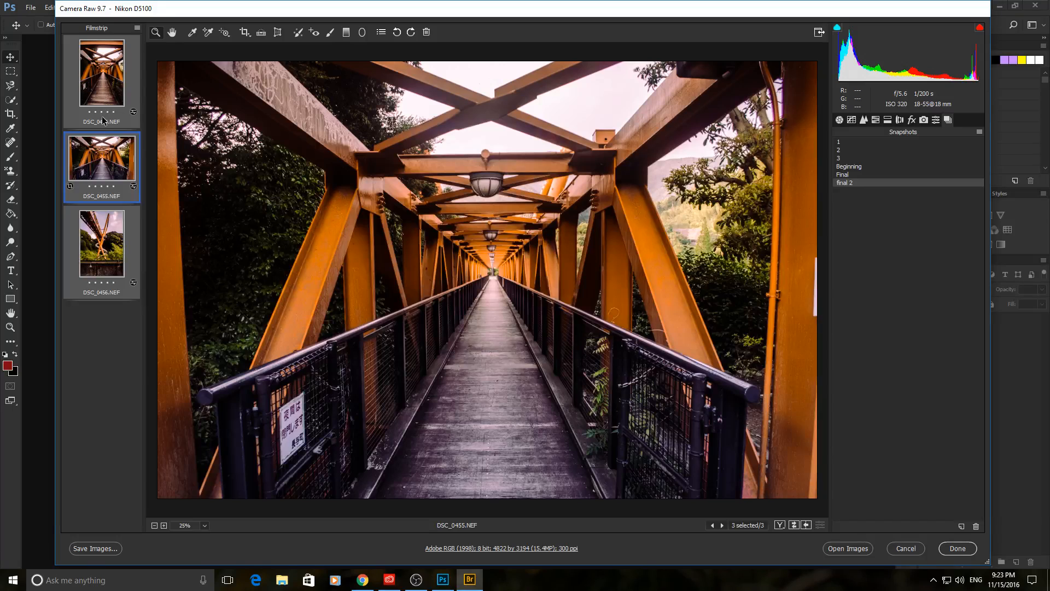
{"action": "right_click", "coordinate": [103, 81]}
{"action": "left_click", "coordinate": [97, 393]}
{"action": "left_click", "coordinate": [98, 92]}
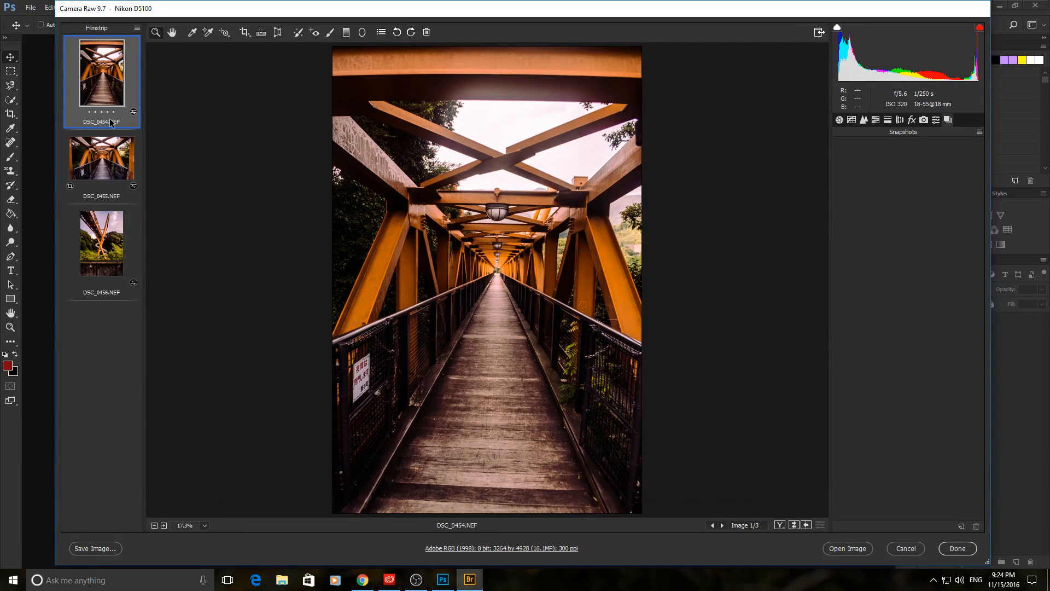
- Open the save options for DSC_0456 and look over the destination choices, keeping the Facebook Photos folder on the desktop
{"action": "left_click", "coordinate": [94, 252]}
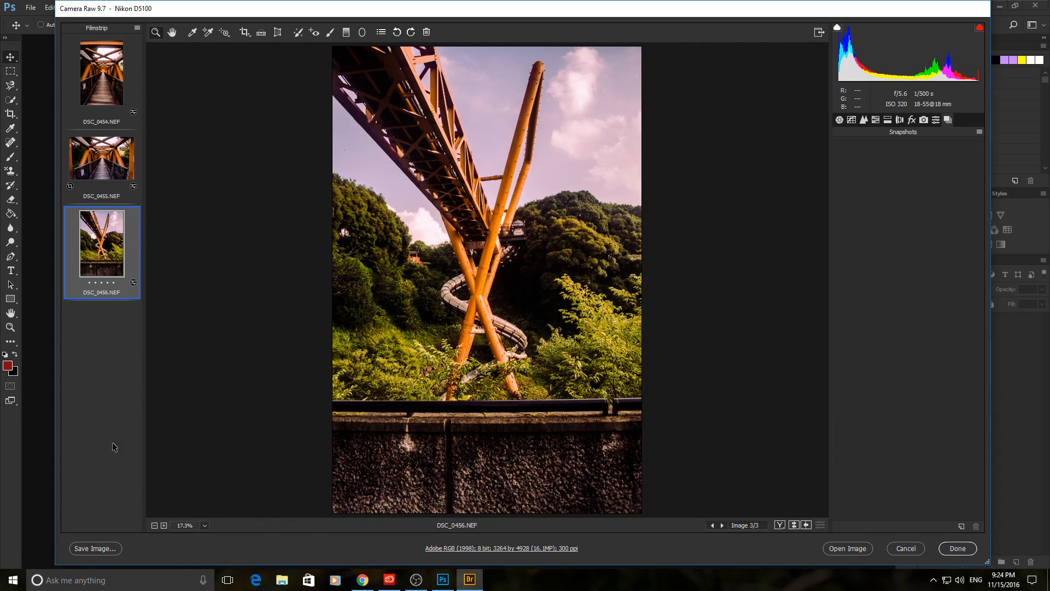
{"action": "left_click", "coordinate": [91, 544]}
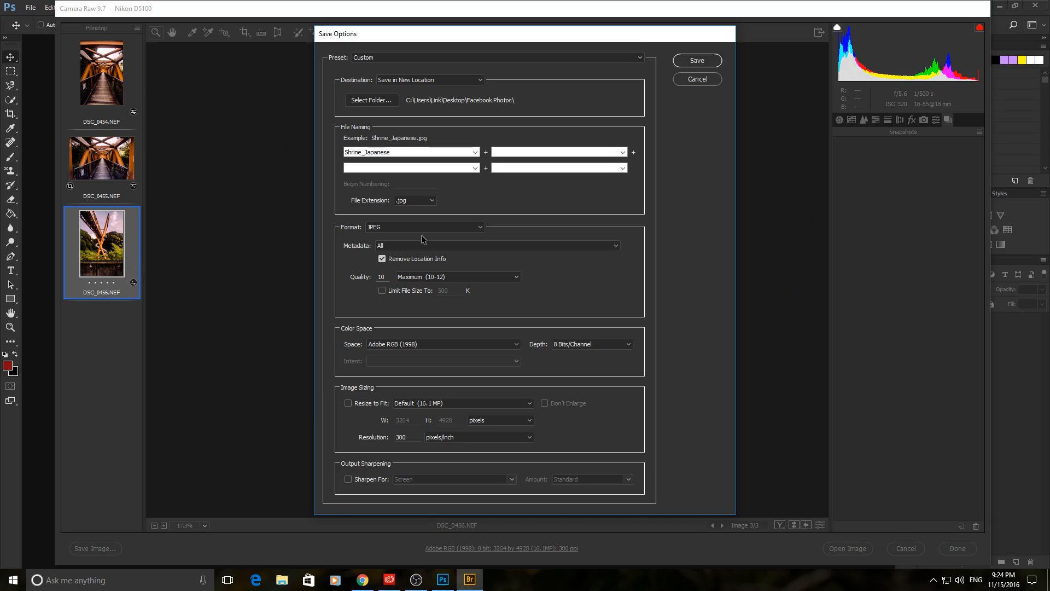
{"action": "left_click", "coordinate": [422, 82]}
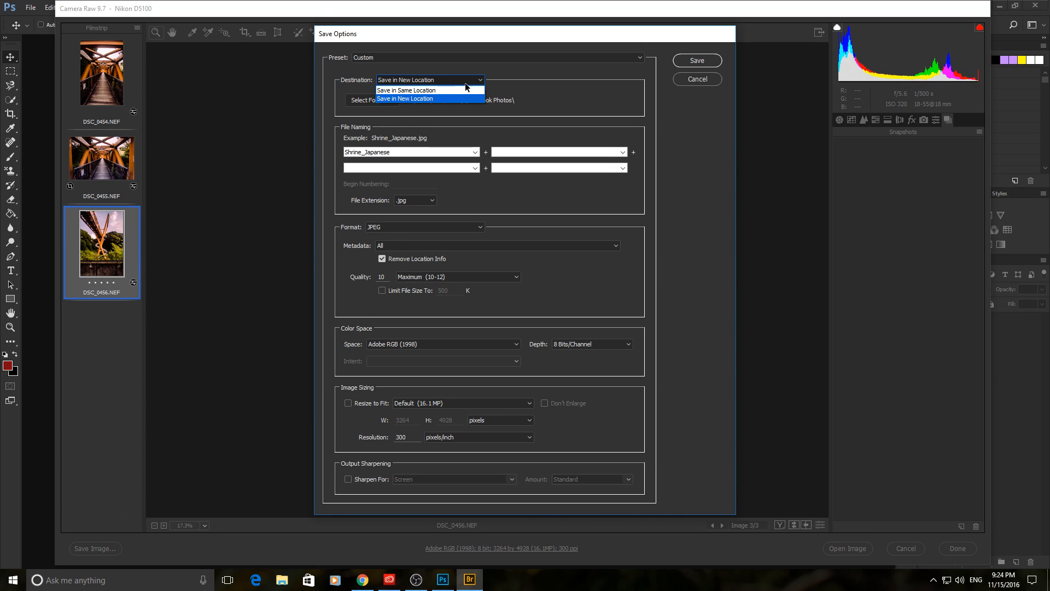
{"action": "left_click", "coordinate": [528, 83]}
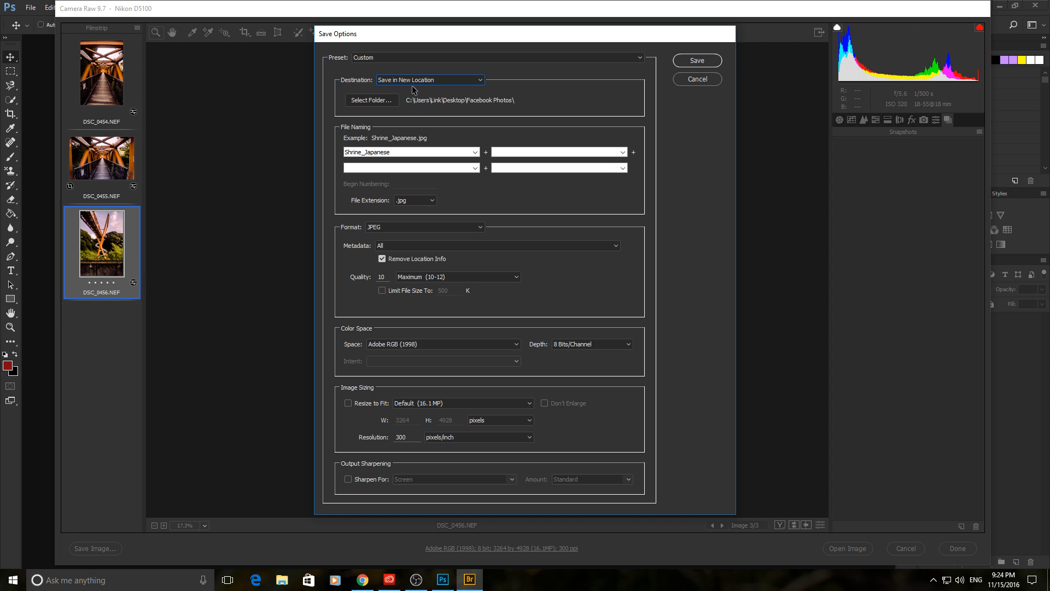
{"action": "left_click", "coordinate": [390, 99]}
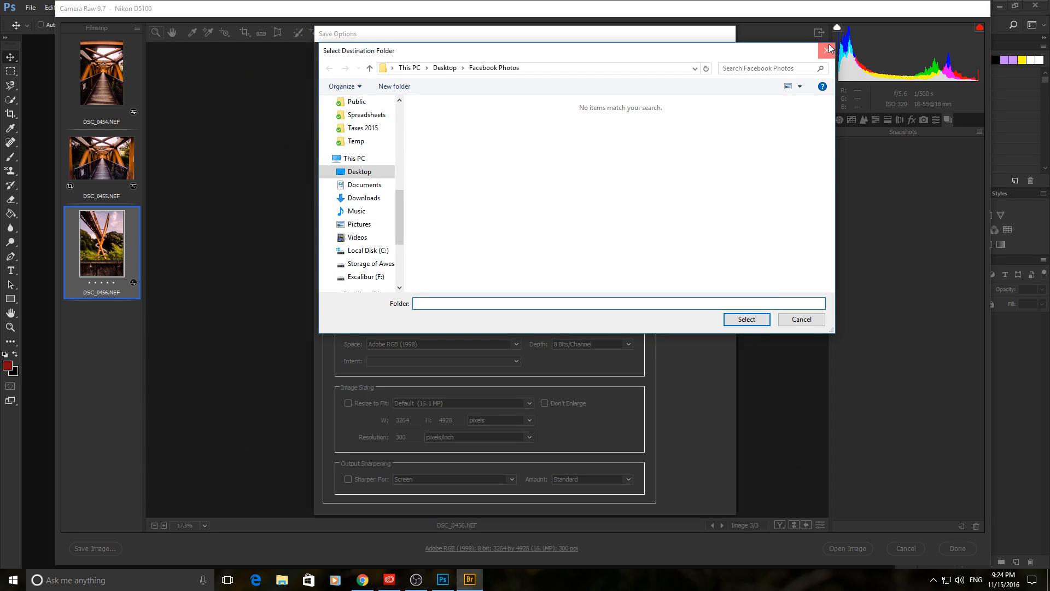
{"action": "left_click", "coordinate": [829, 46]}
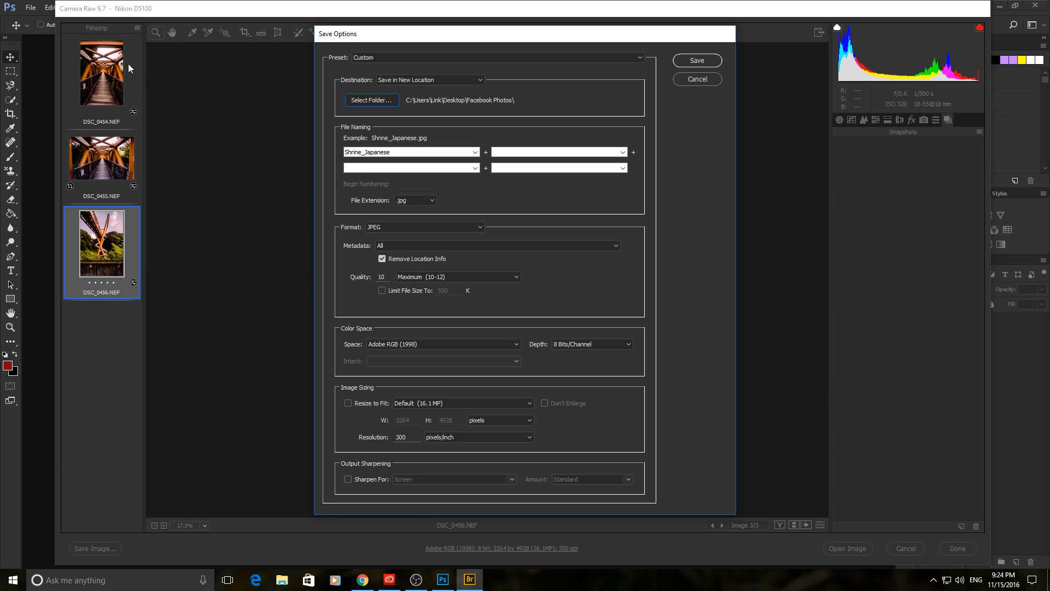
- Name the output file Bridge and check the extension and format choices, keeping .jpg and JPEG
{"action": "double_click", "coordinate": [400, 149]}
{"action": "type", "text": "Bridge"}
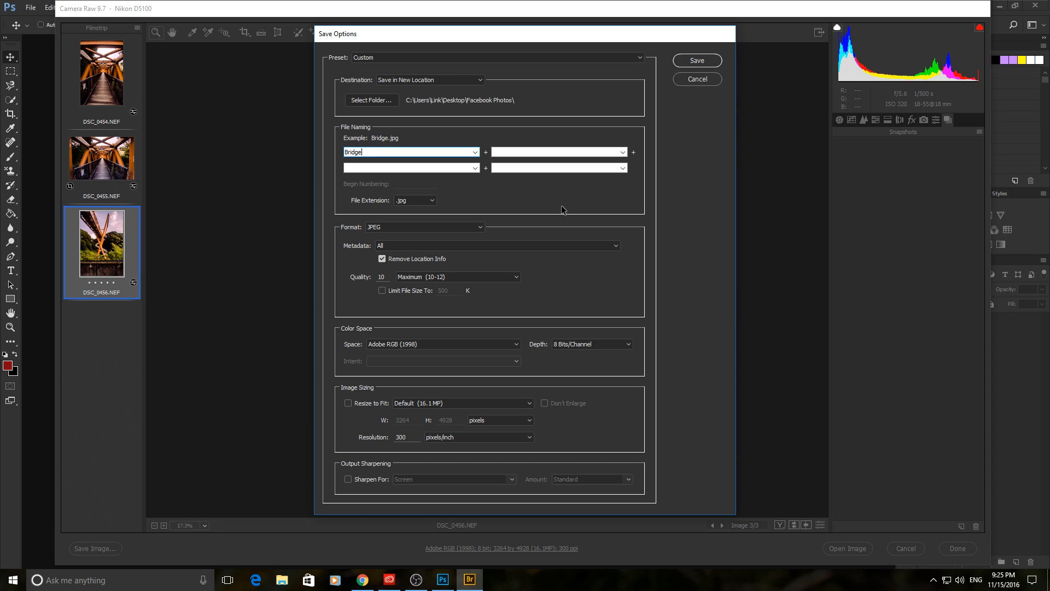
{"action": "left_click", "coordinate": [413, 201]}
{"action": "left_click", "coordinate": [413, 201]}
{"action": "left_click", "coordinate": [433, 228]}
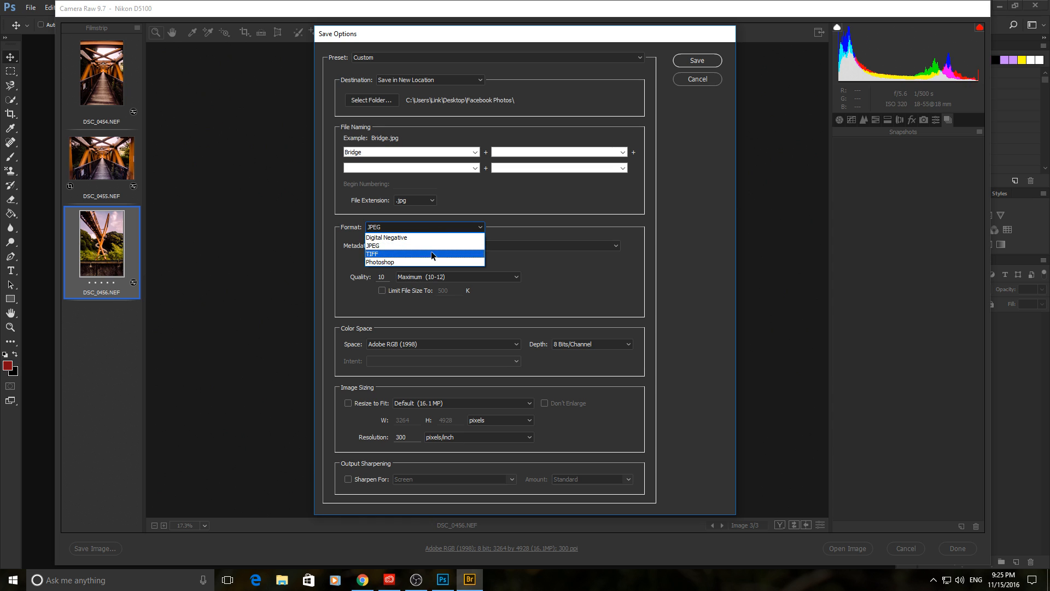
{"action": "left_click", "coordinate": [558, 229]}
- Look through the metadata options for the saved file, keeping All
{"action": "left_click", "coordinate": [482, 247]}
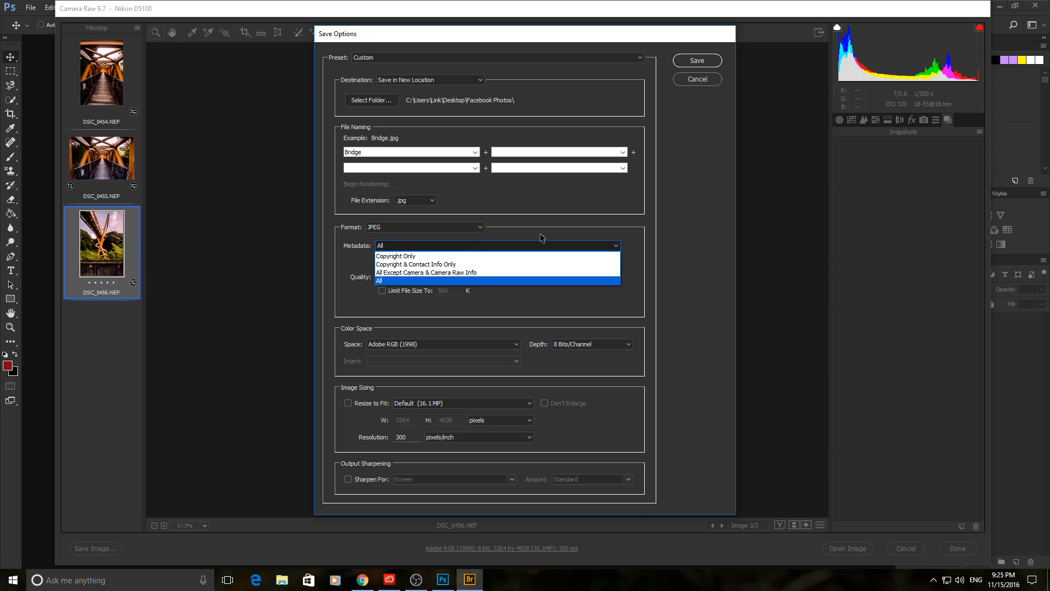
{"action": "left_click", "coordinate": [606, 228]}
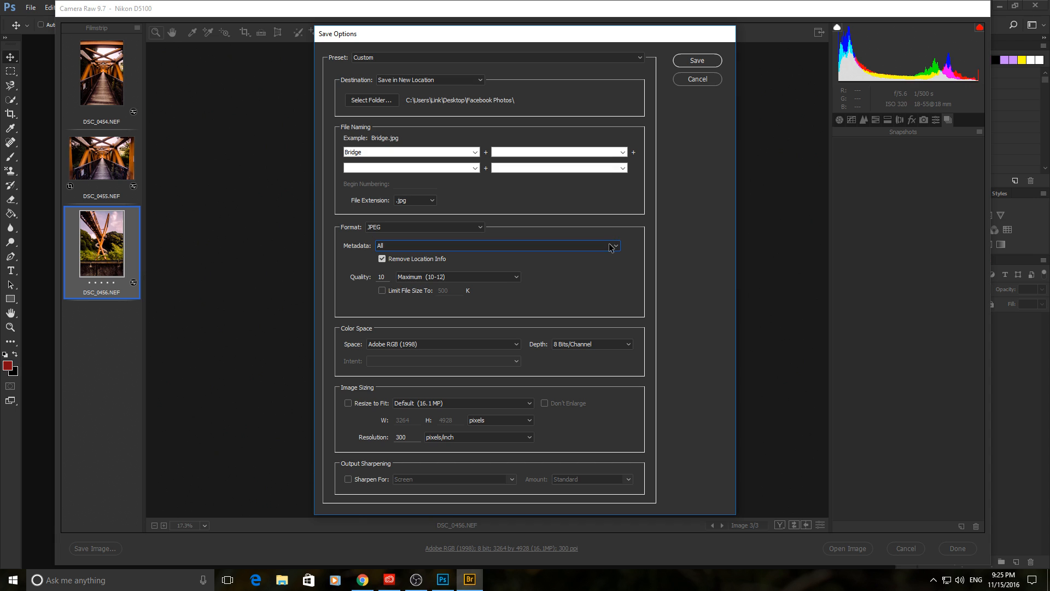
{"action": "left_click", "coordinate": [612, 246]}
{"action": "left_click", "coordinate": [612, 246]}
{"action": "left_click", "coordinate": [611, 247]}
{"action": "left_click", "coordinate": [611, 247]}
{"action": "left_click", "coordinate": [611, 248]}
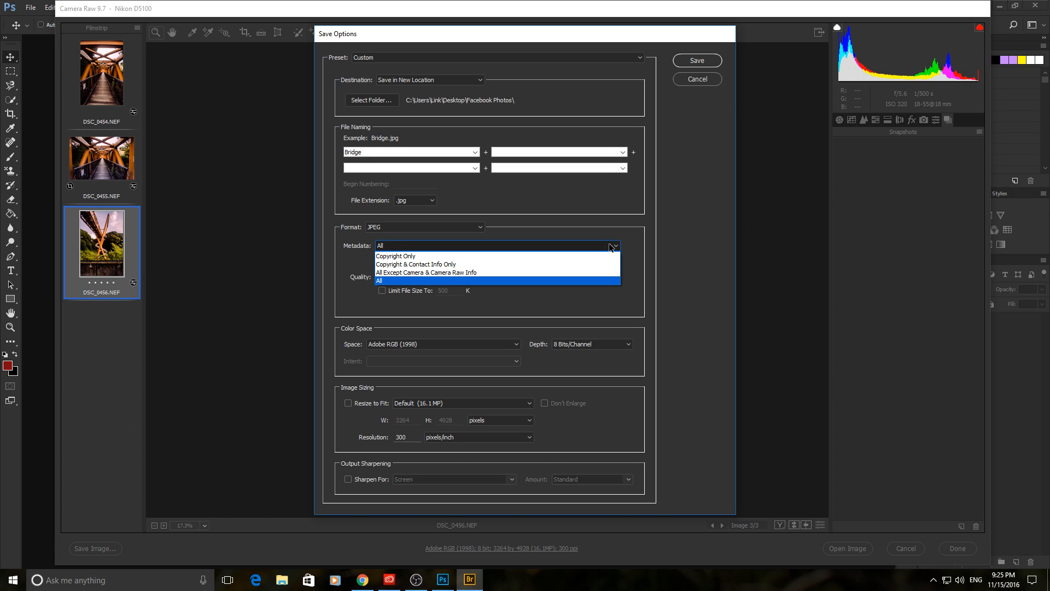
{"action": "left_click", "coordinate": [611, 247]}
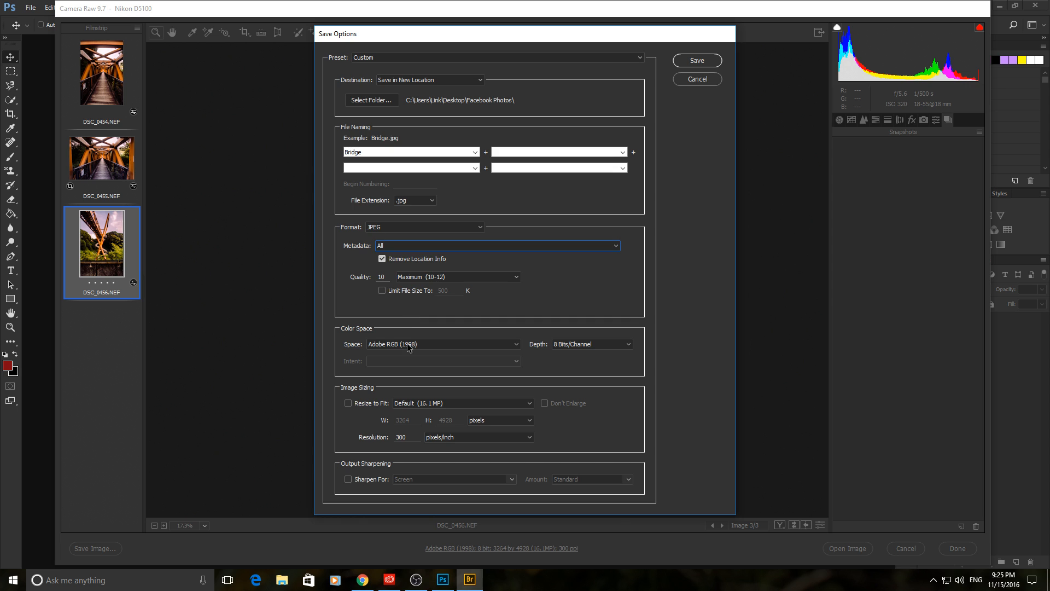
- Look through the available color spaces and bit depths, keeping Adobe RGB (1998) and 8 Bits/Channel
{"action": "left_click", "coordinate": [446, 344]}
{"action": "left_click", "coordinate": [445, 344]}
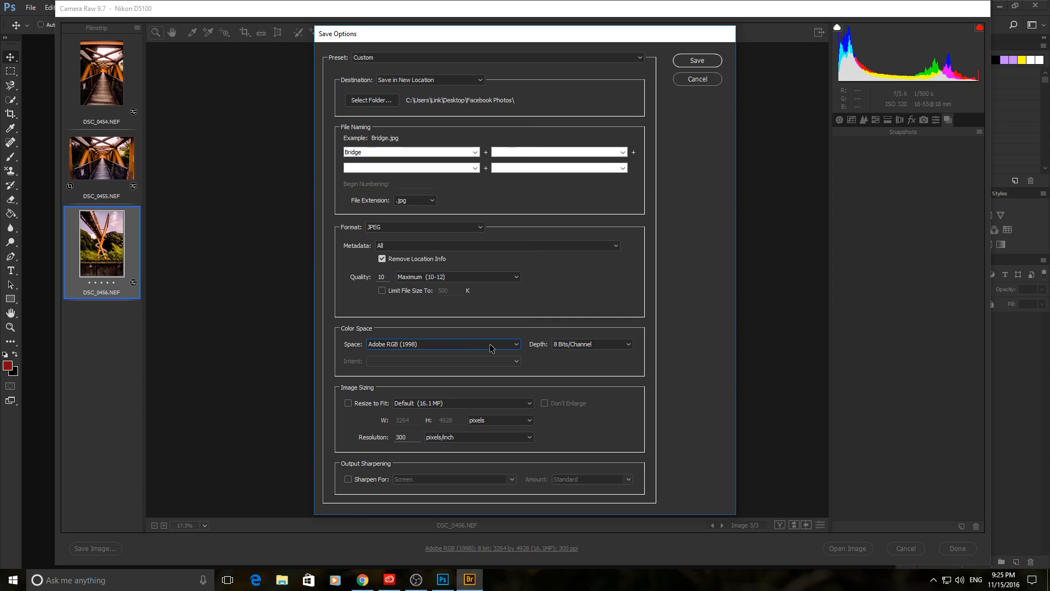
{"action": "left_click", "coordinate": [553, 343]}
{"action": "left_click", "coordinate": [551, 344]}
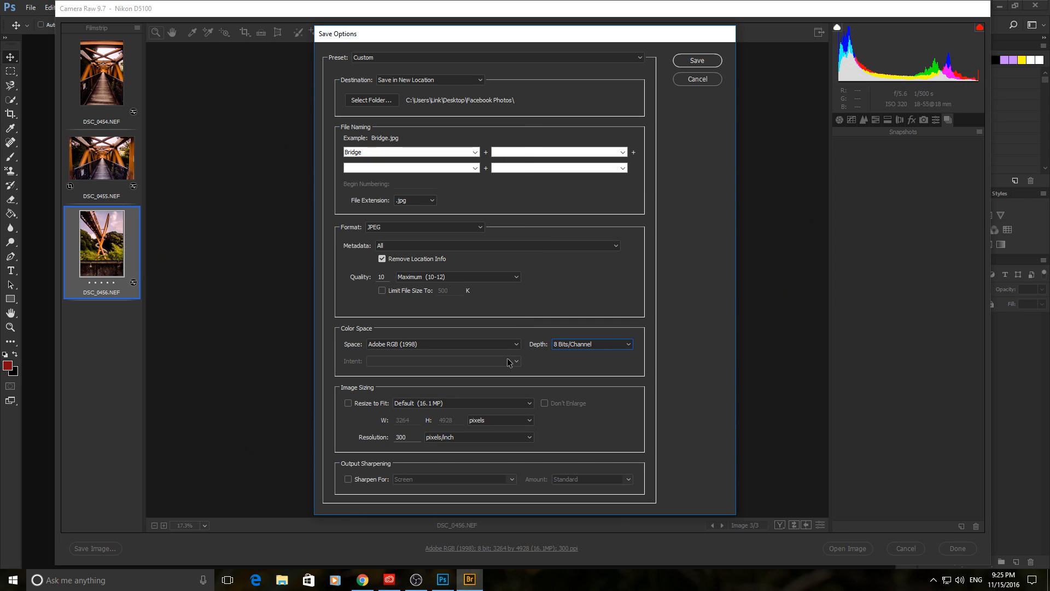
{"action": "left_click", "coordinate": [373, 347]}
{"action": "scroll", "coordinate": [450, 145], "scroll_direction": "down", "scroll_amount": 9}
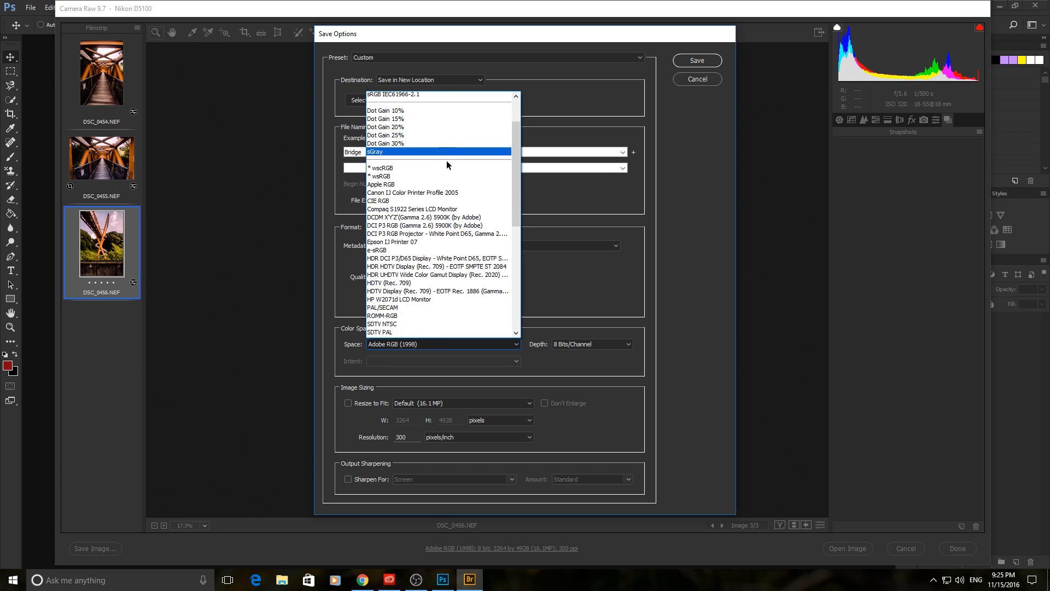
{"action": "scroll", "coordinate": [448, 297], "scroll_direction": "down", "scroll_amount": 2}
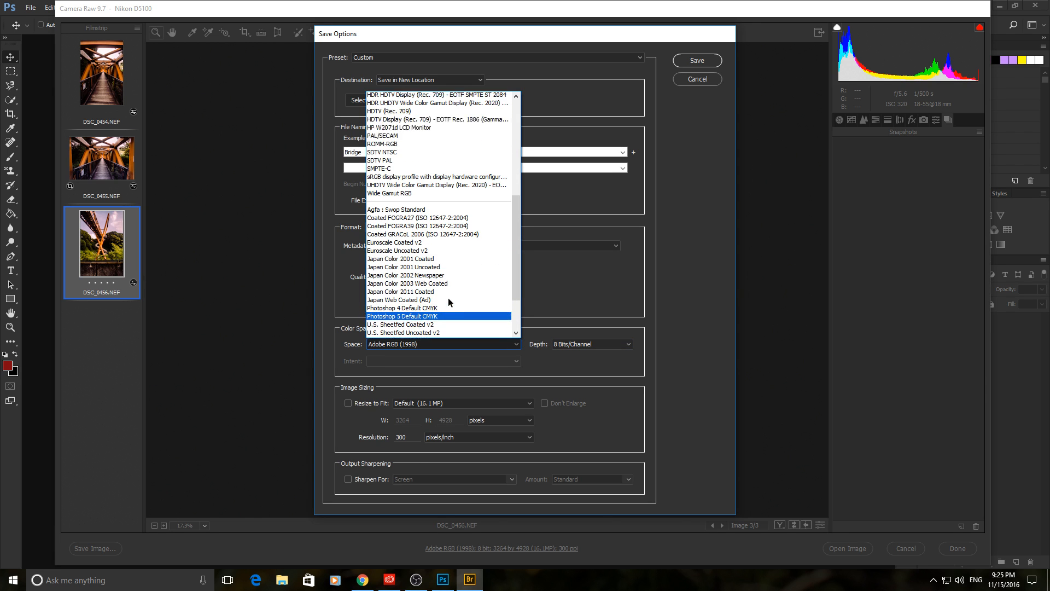
{"action": "scroll", "coordinate": [448, 298], "scroll_direction": "up", "scroll_amount": 15}
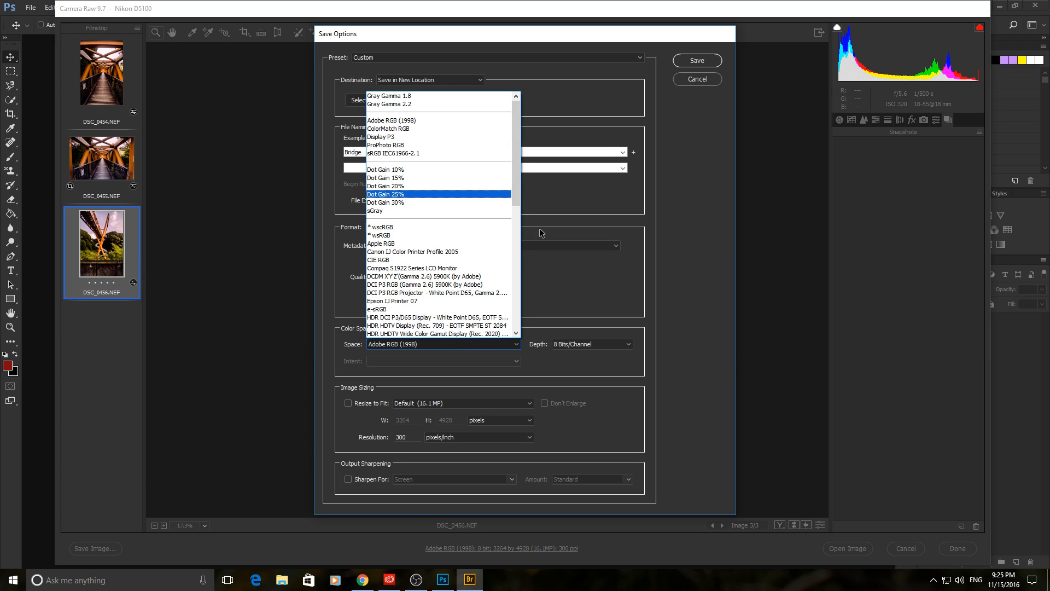
{"action": "scroll", "coordinate": [600, 293], "scroll_direction": "down", "scroll_amount": 1}
{"action": "left_click", "coordinate": [599, 293]}
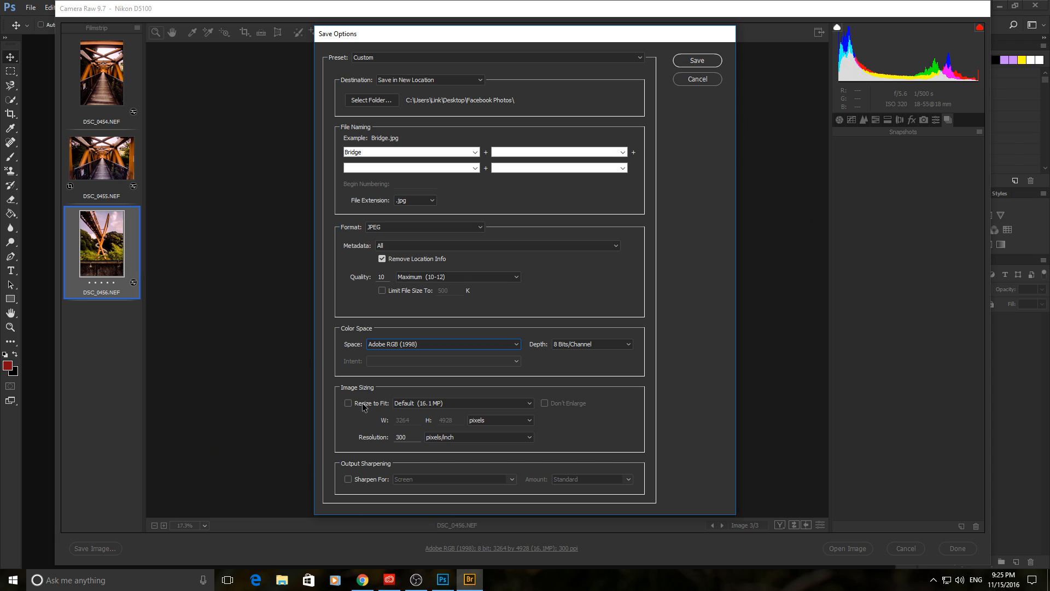
- Look over the image sizing and output sharpening options, trying sharpening for Screen at Standard amount and leaving it off
{"action": "left_click", "coordinate": [401, 404]}
{"action": "left_click", "coordinate": [404, 411]}
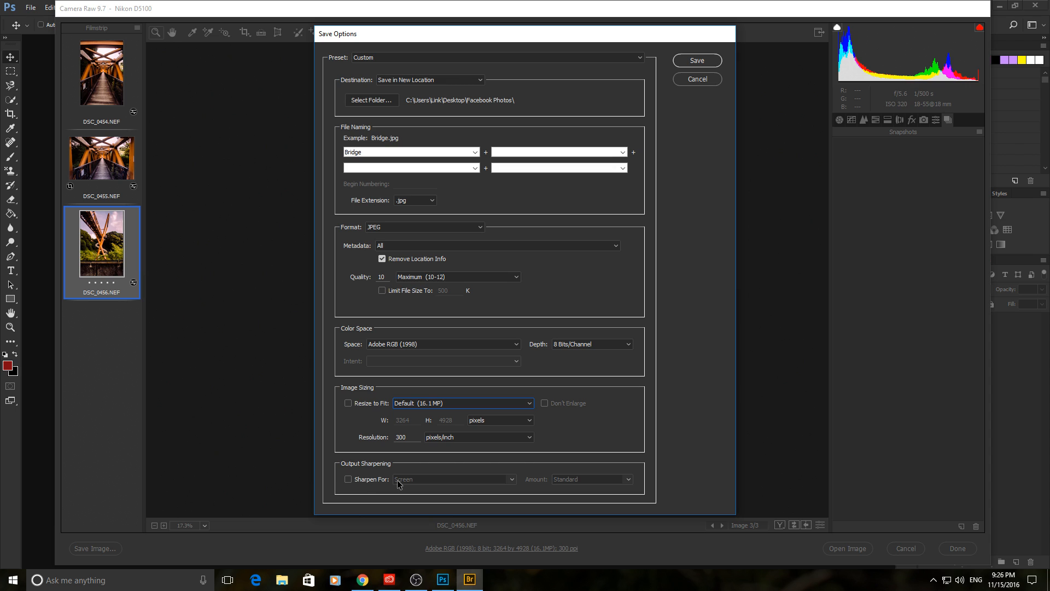
{"action": "left_click", "coordinate": [365, 480]}
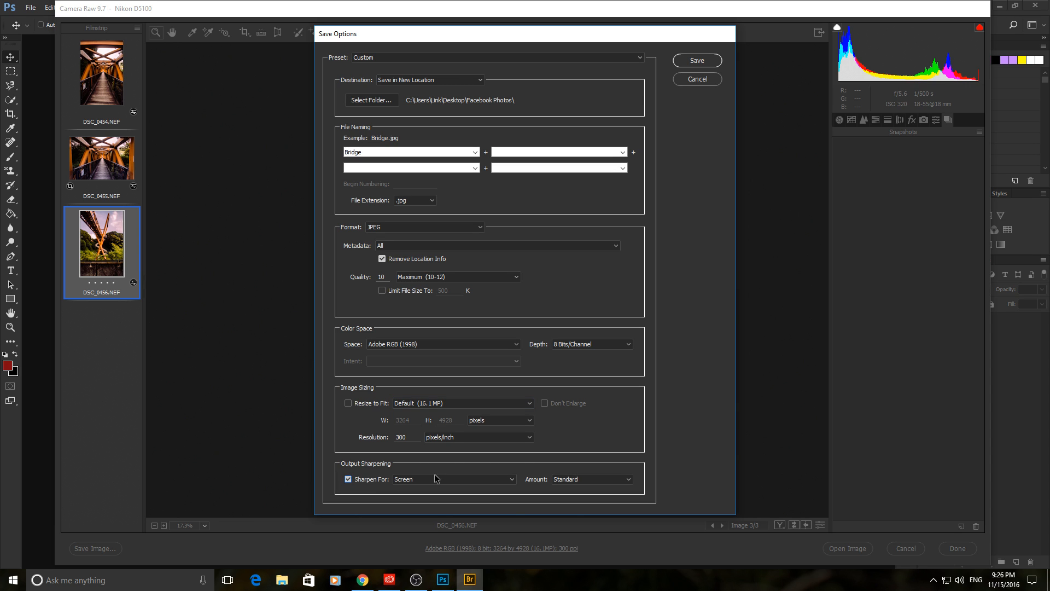
{"action": "left_click", "coordinate": [441, 480]}
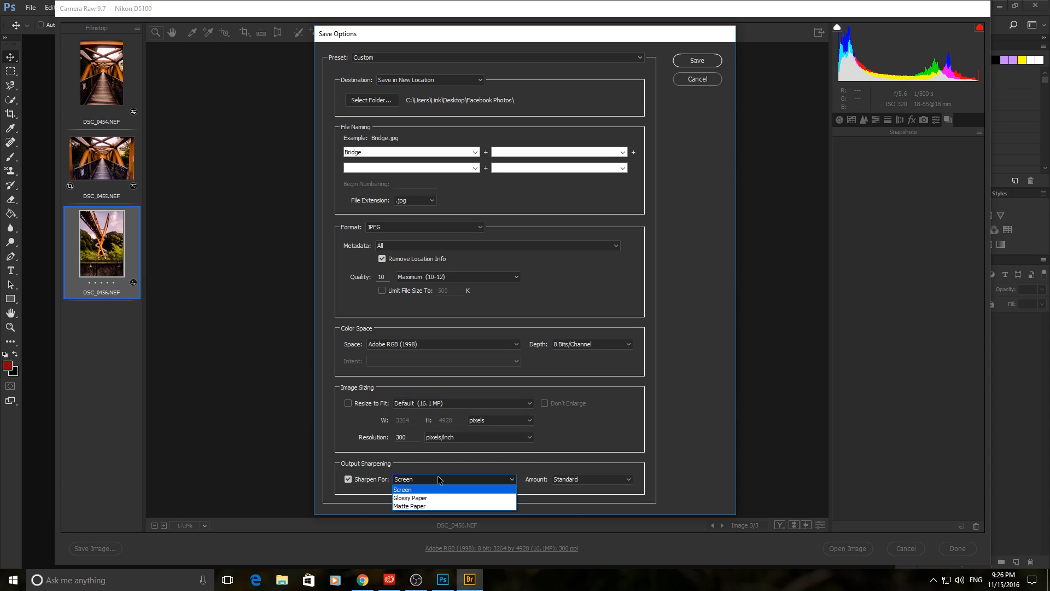
{"action": "left_click", "coordinate": [440, 480]}
{"action": "left_click", "coordinate": [607, 478]}
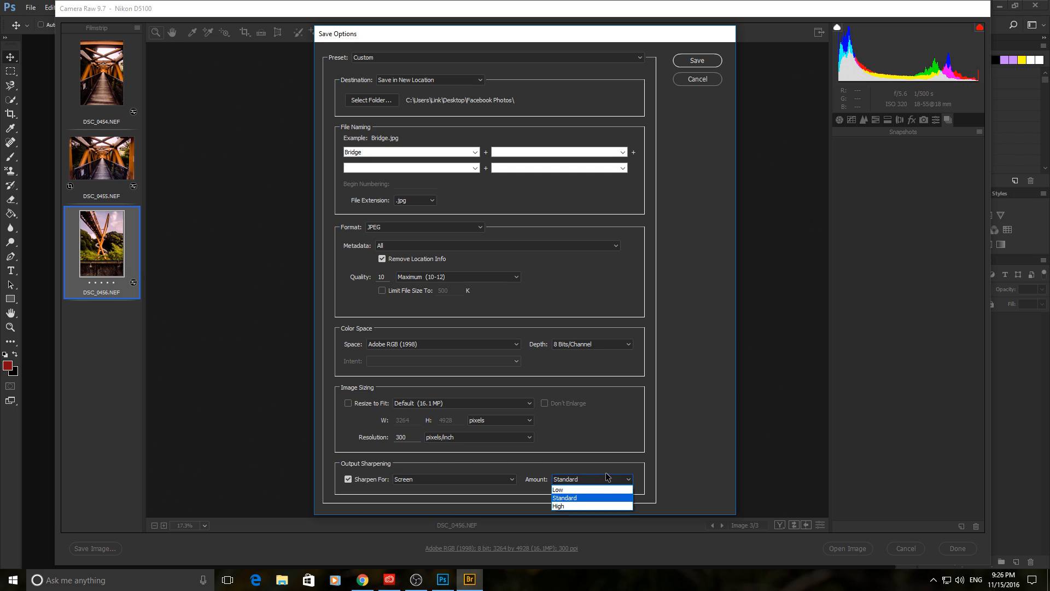
{"action": "left_click", "coordinate": [608, 478]}
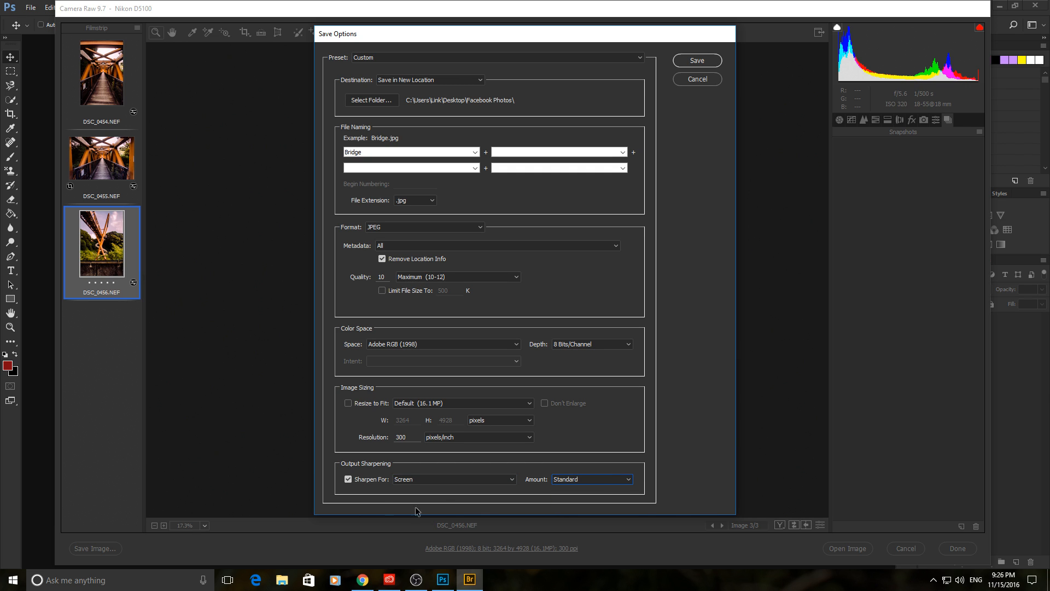
{"action": "left_click", "coordinate": [349, 480]}
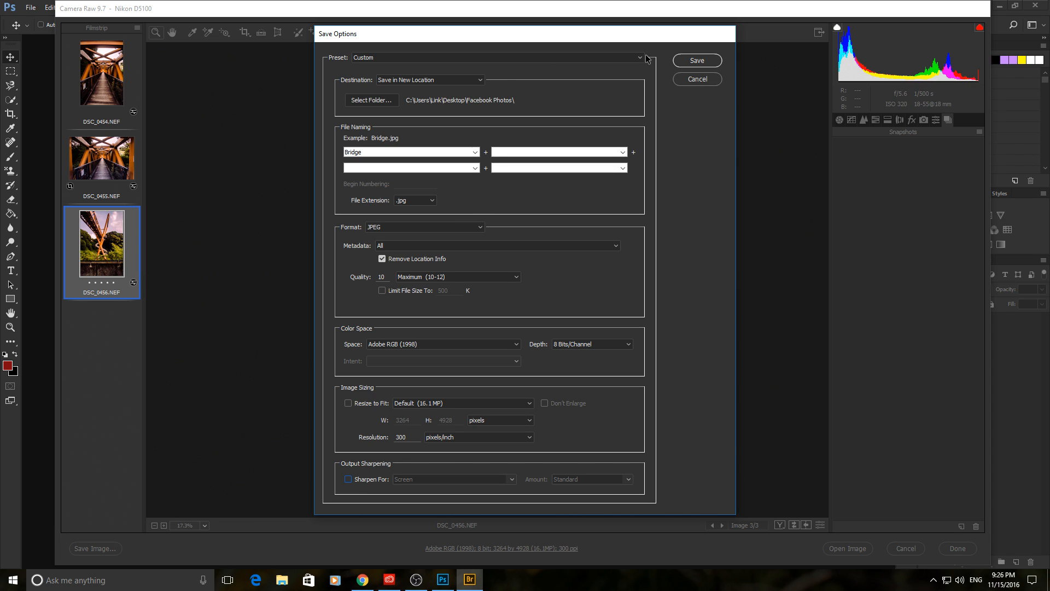
- Cancel the save options and open the edited DSC_0456 photo in Photoshop
{"action": "left_click", "coordinate": [704, 65]}
{"action": "left_click", "coordinate": [718, 82]}
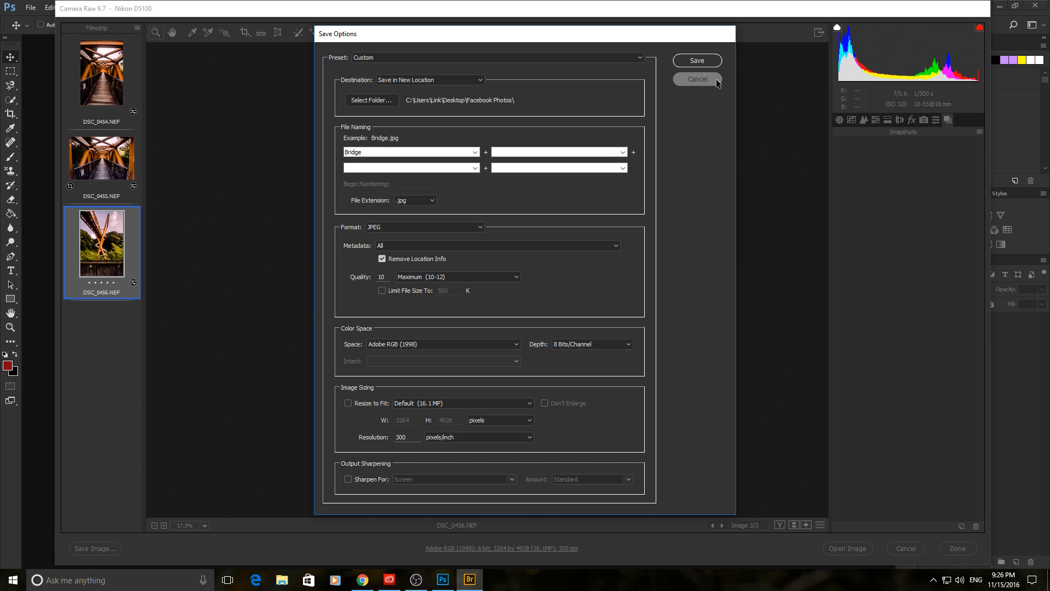
{"action": "left_click", "coordinate": [717, 81]}
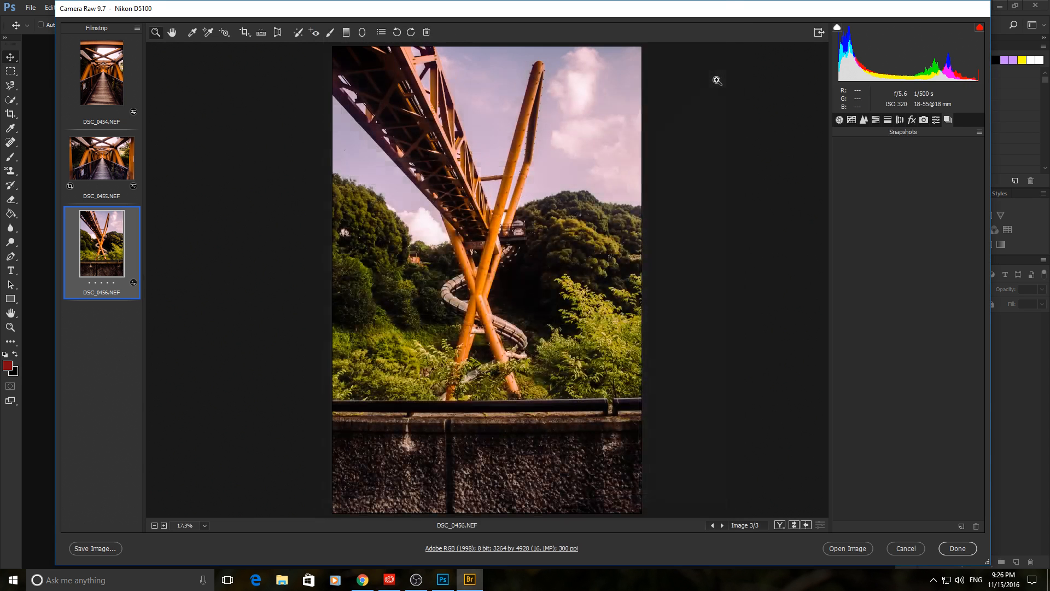
{"action": "left_click", "coordinate": [839, 548]}
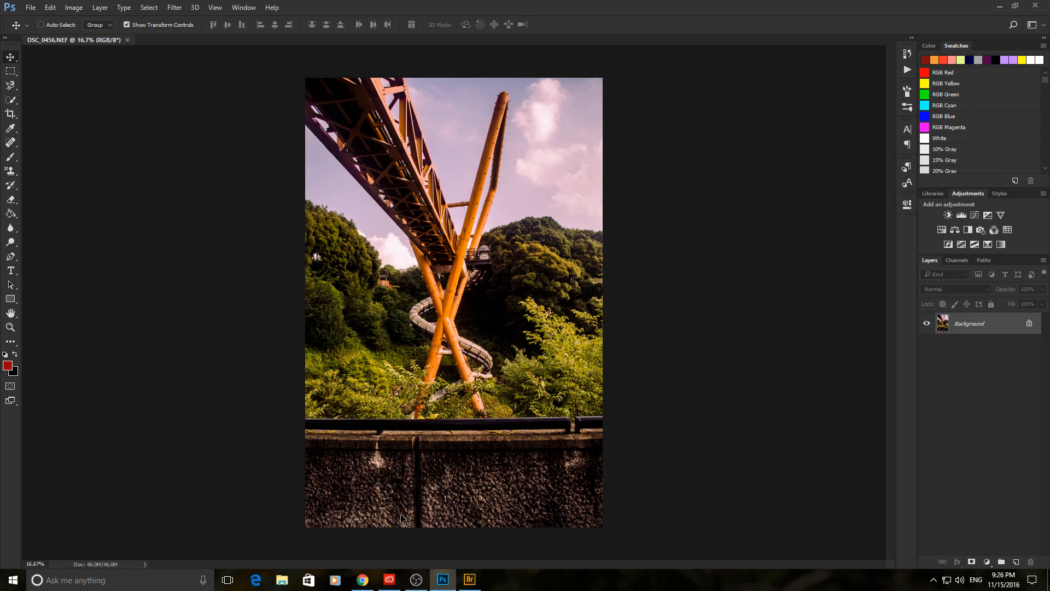
- Switch to Bridge, look through the Nagasaki photos and open the 5 Osaka folder inside 1 Spring Japan
{"action": "left_click", "coordinate": [470, 579]}
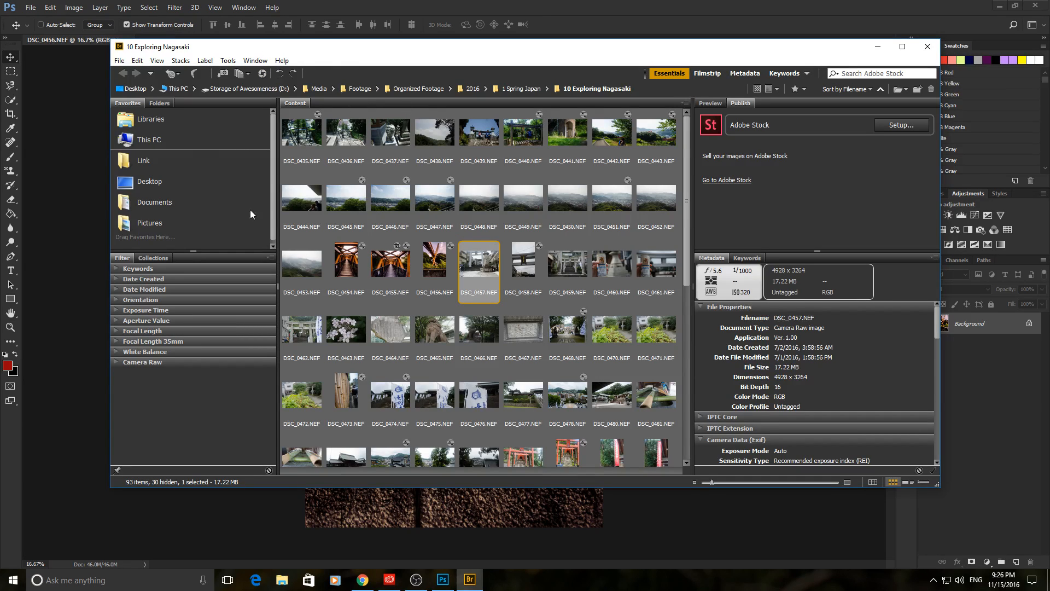
{"action": "scroll", "coordinate": [458, 289], "scroll_direction": "down", "scroll_amount": 10}
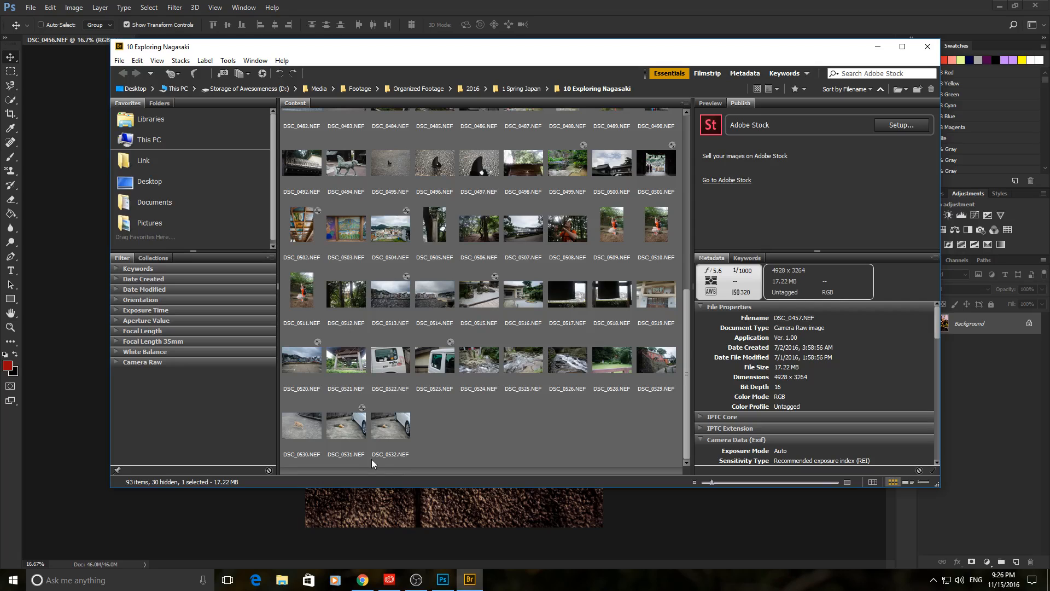
{"action": "scroll", "coordinate": [396, 153], "scroll_direction": "up", "scroll_amount": 10}
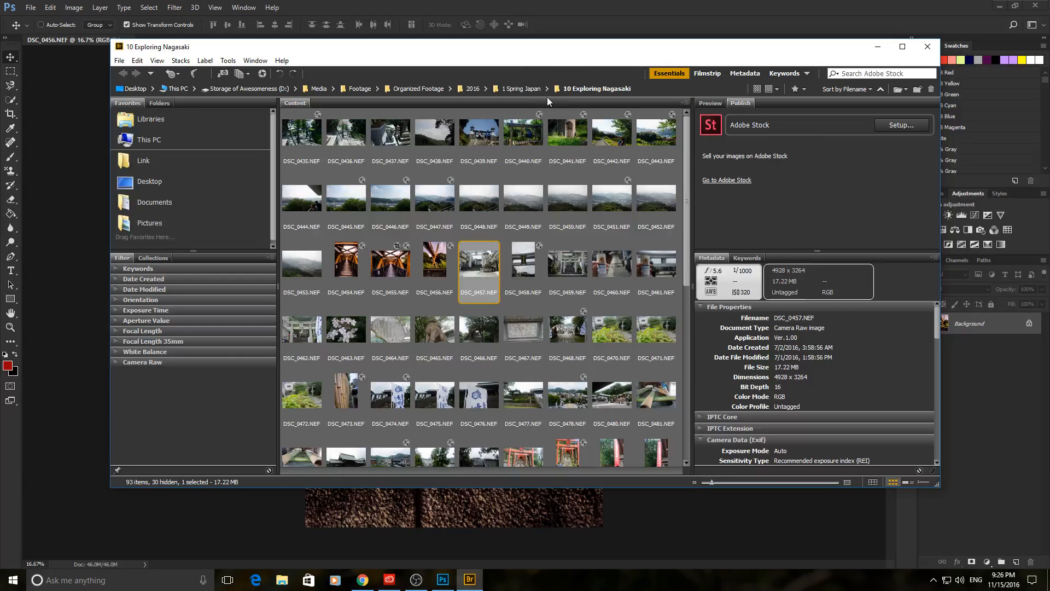
{"action": "left_click", "coordinate": [525, 89]}
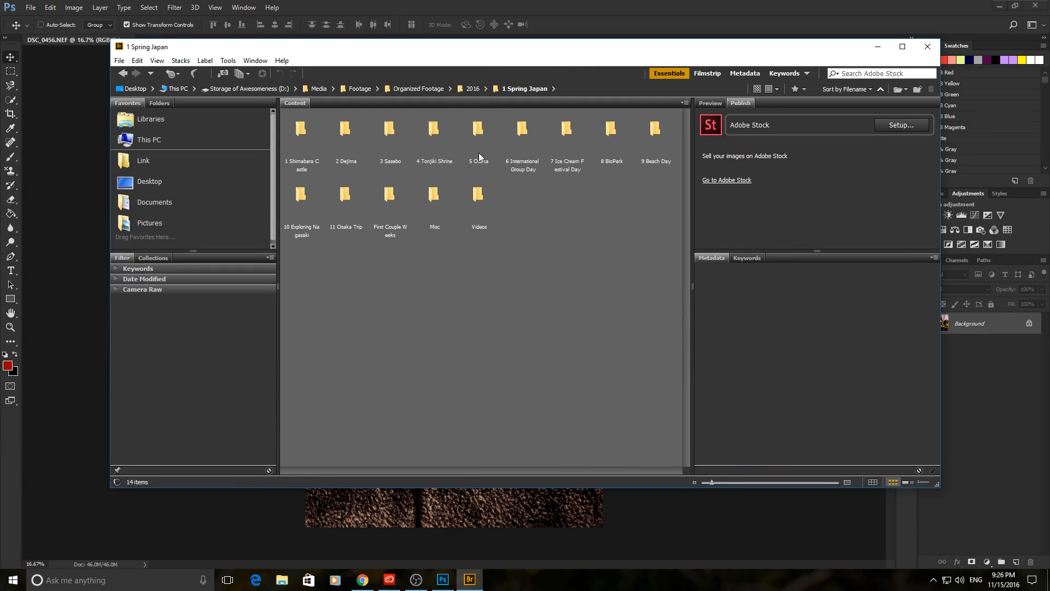
{"action": "double_click", "coordinate": [482, 120]}
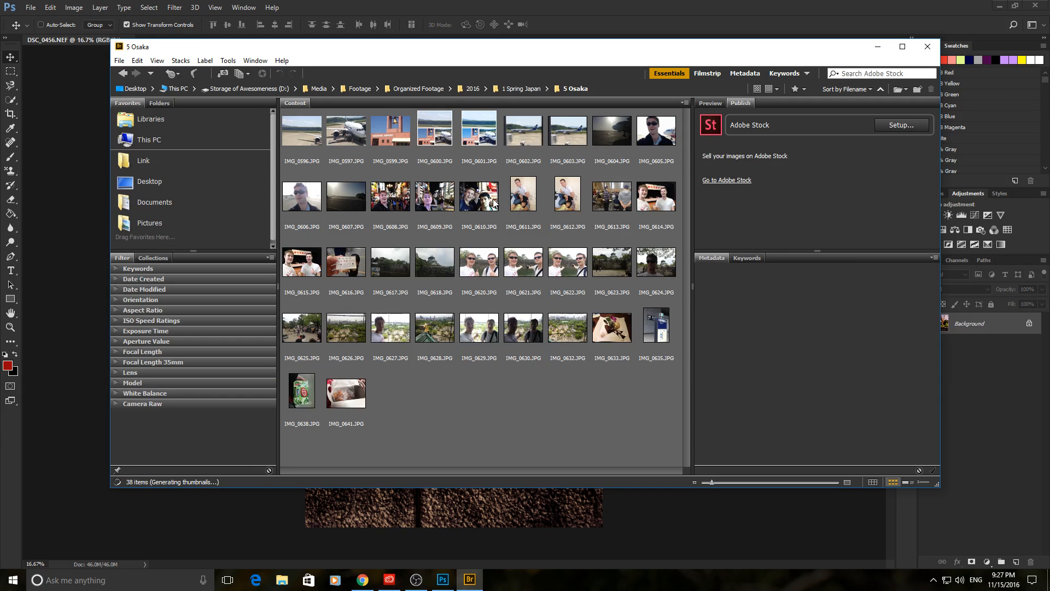
- Open the JPEG photo IMG_0610.JPG in Camera Raw to view it and close it without edits
{"action": "left_click", "coordinate": [490, 202]}
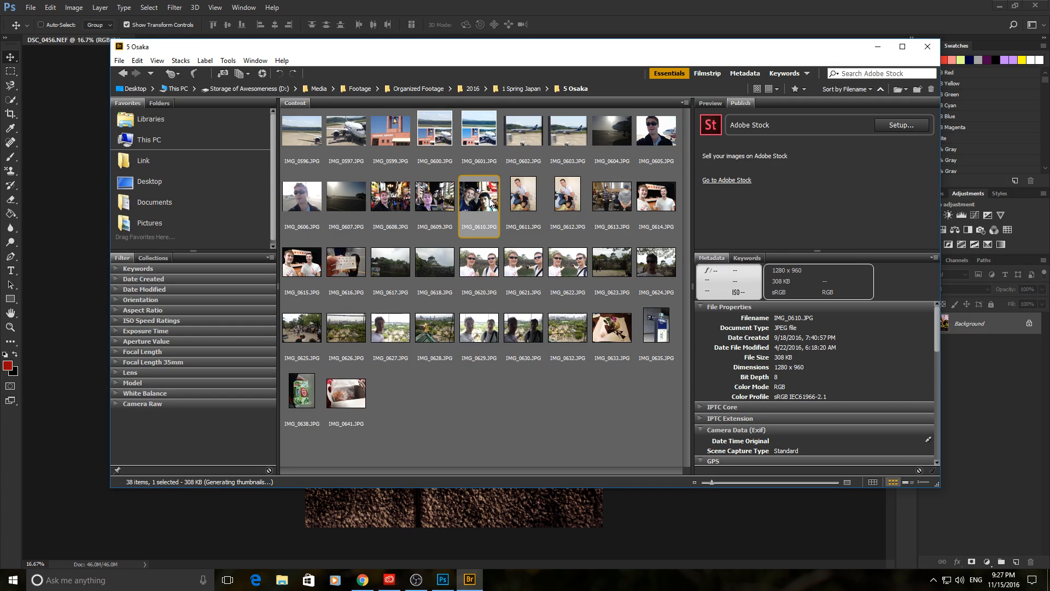
{"action": "left_click", "coordinate": [257, 75]}
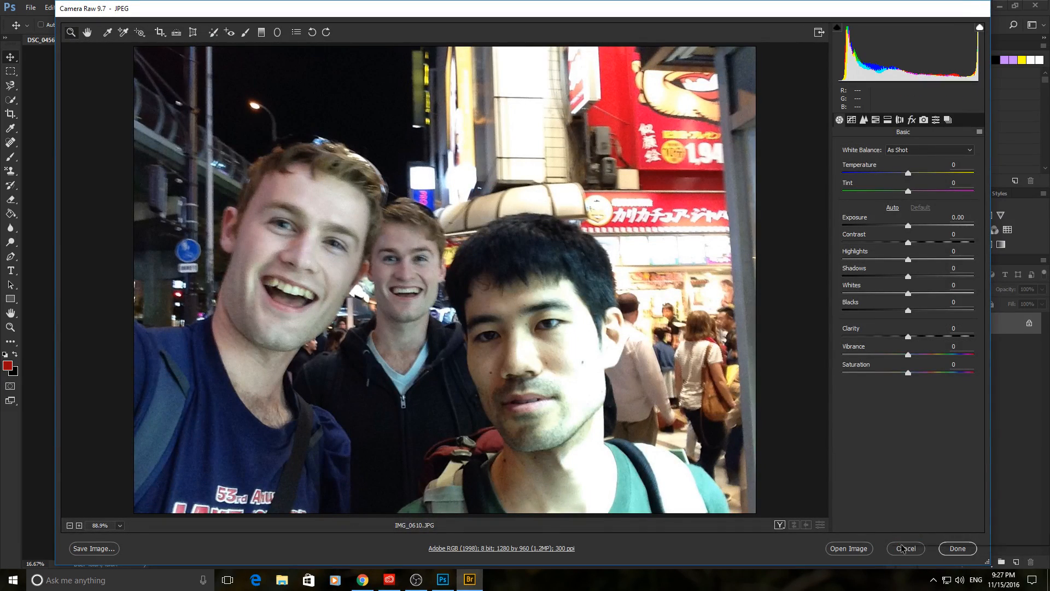
{"action": "left_click", "coordinate": [952, 548]}
- Open the airplane photo IMG_0597.JPG from the Osaka folder in Camera Raw
{"action": "left_click", "coordinate": [450, 220]}
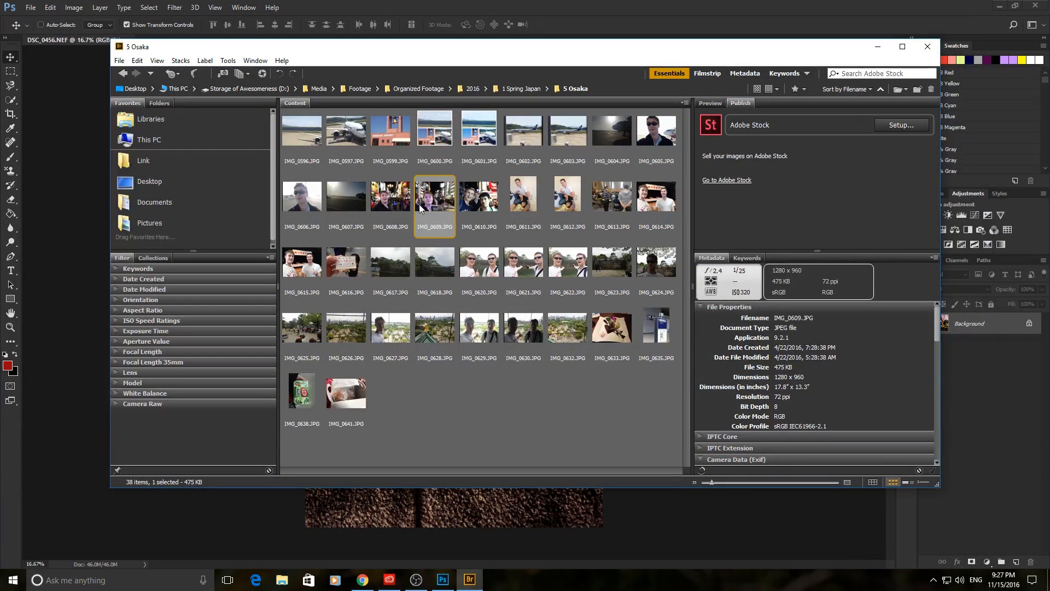
{"action": "left_click", "coordinate": [375, 265]}
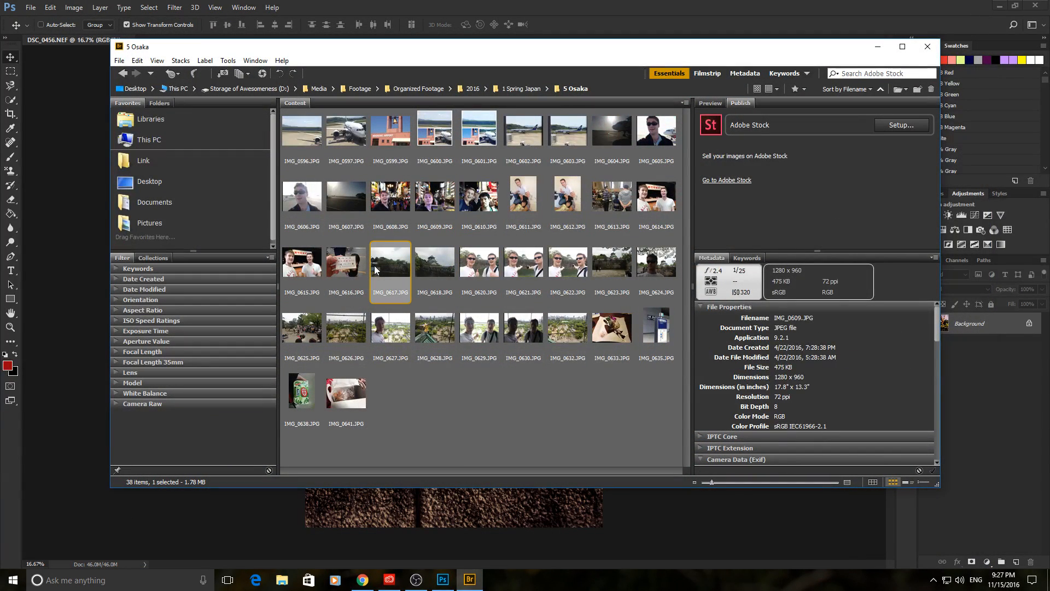
{"action": "left_click", "coordinate": [352, 137]}
{"action": "left_click", "coordinate": [263, 73]}
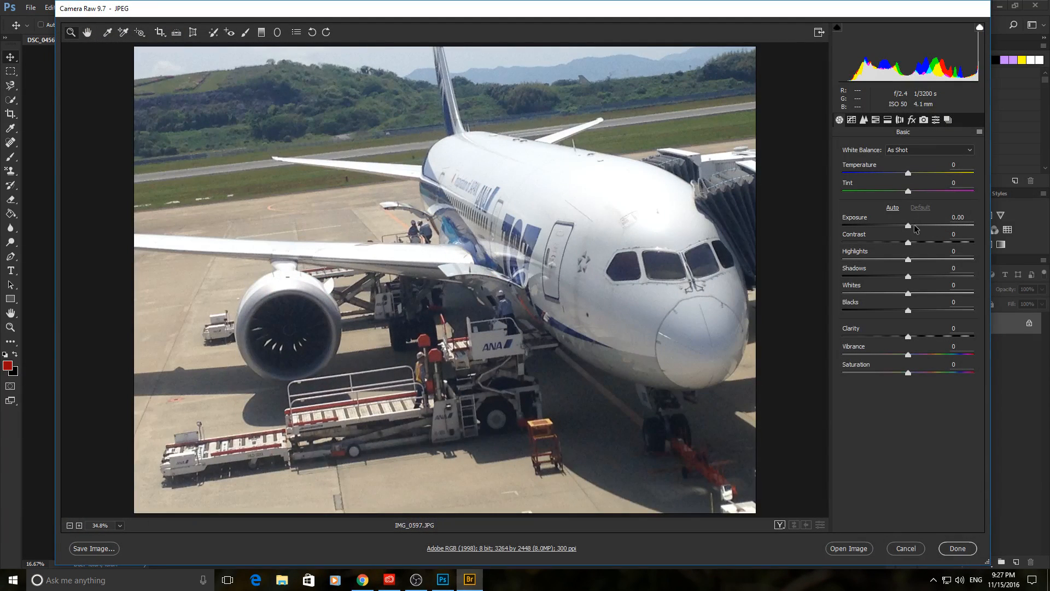
- Try lowering the airplane photo's exposure to -1.30, reset it and leave Camera Raw without keeping changes
{"action": "mouse_move", "coordinate": [910, 226]}
{"action": "left_mouse_down"}
{"action": "mouse_move", "coordinate": [928, 229]}
{"action": "mouse_move", "coordinate": [894, 224]}
{"action": "left_mouse_up"}
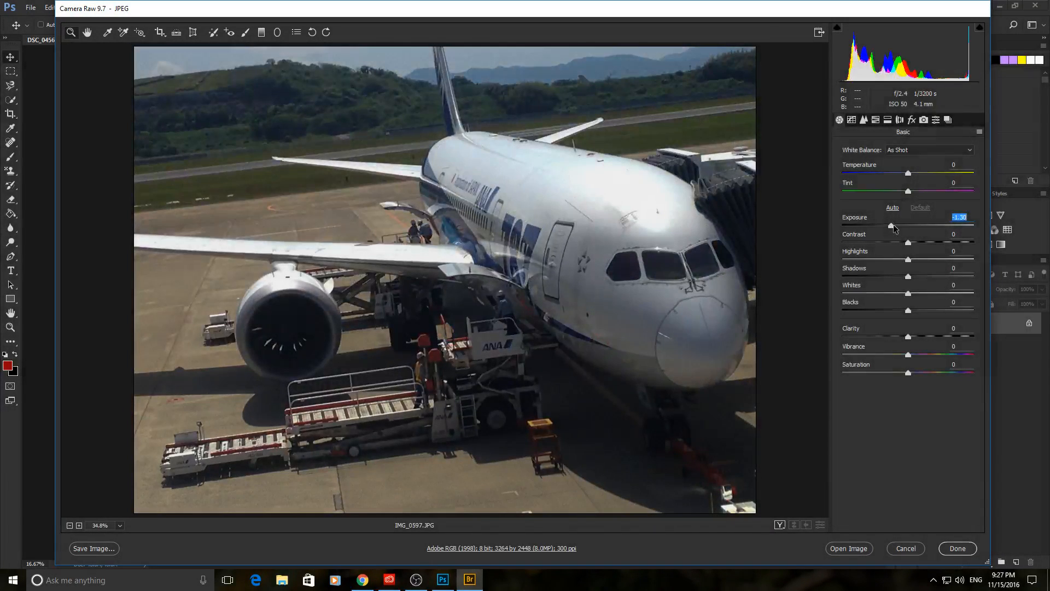
{"action": "double_click", "coordinate": [892, 224]}
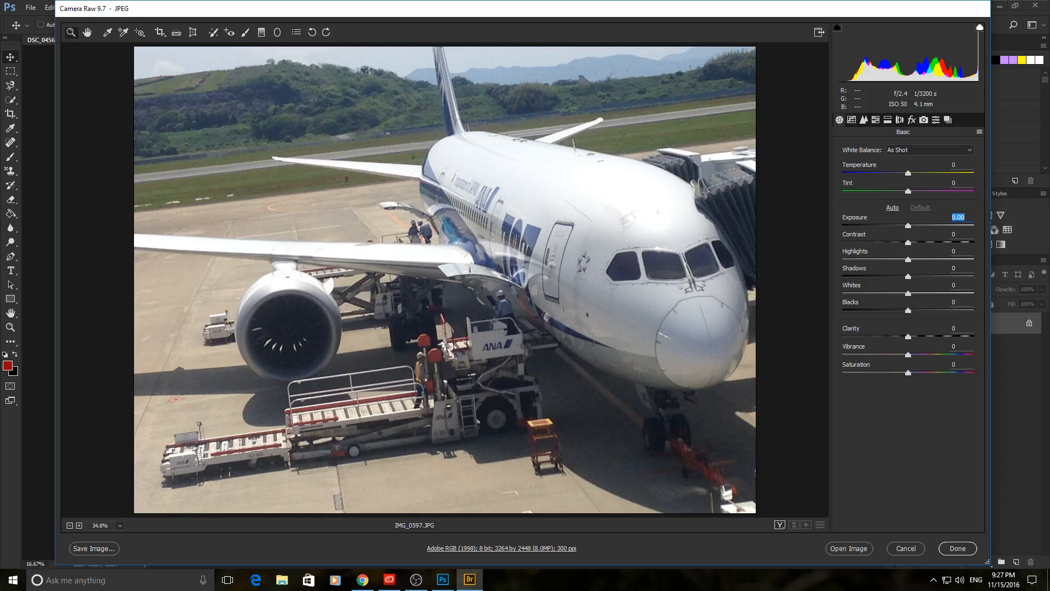
{"action": "left_click", "coordinate": [906, 549]}
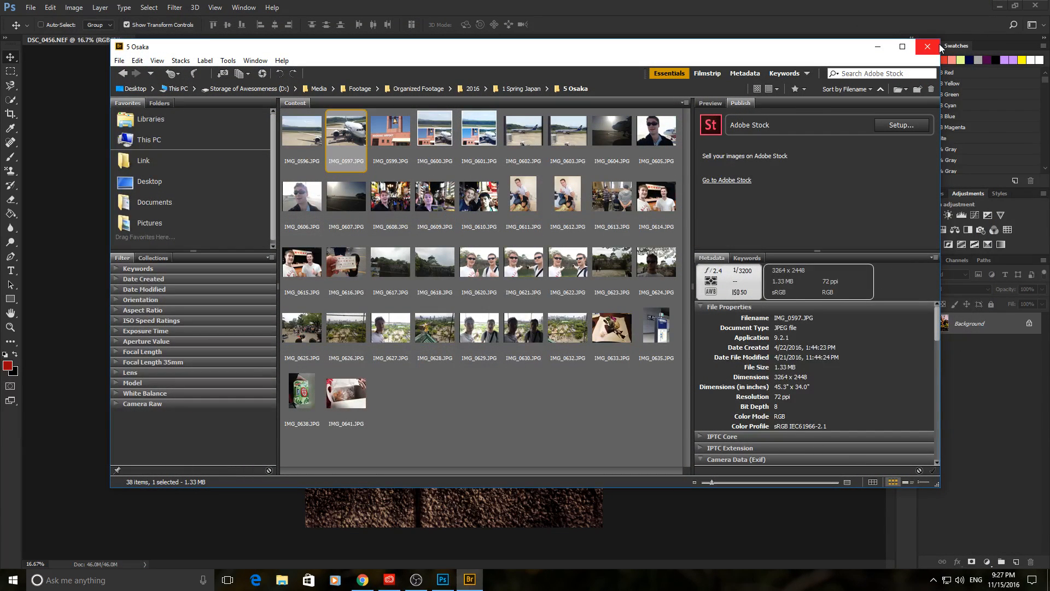